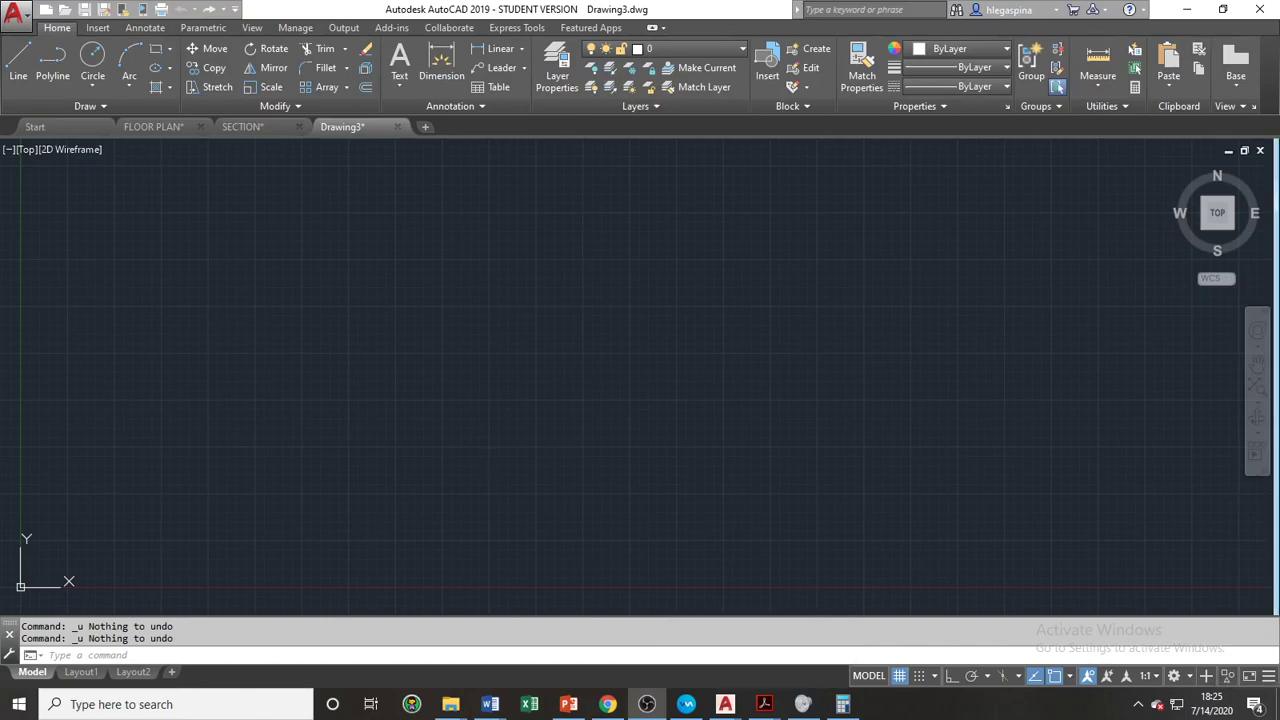
Step: Use the UNITS command to set insertion scale to Millimeters and length precision to 0
left_click(490, 461)
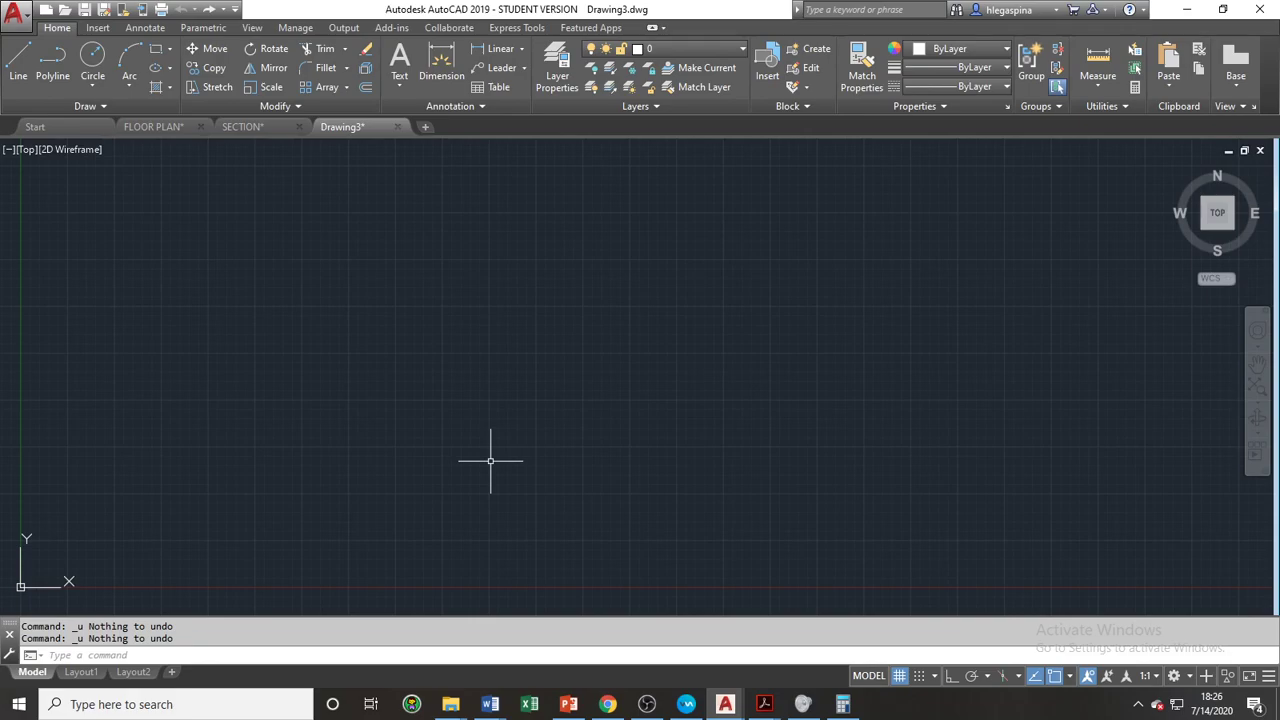
type("UNI")
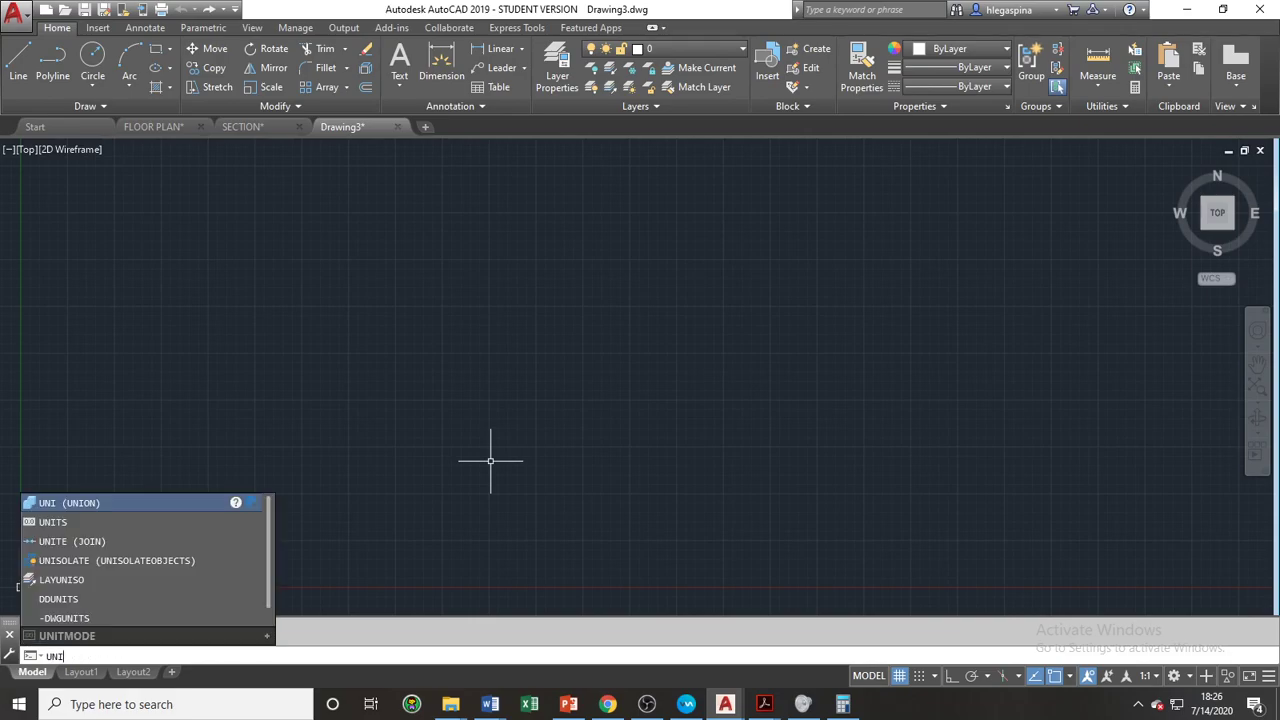
key("BackSpace")
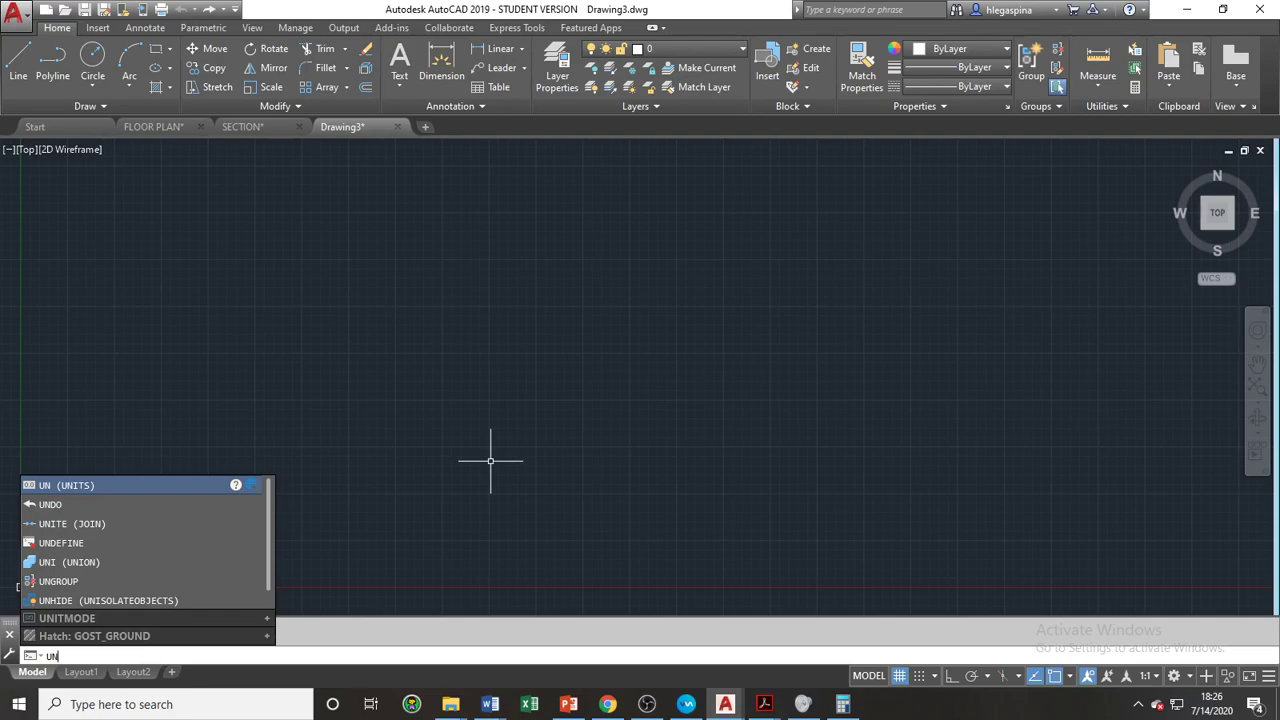
key("Return")
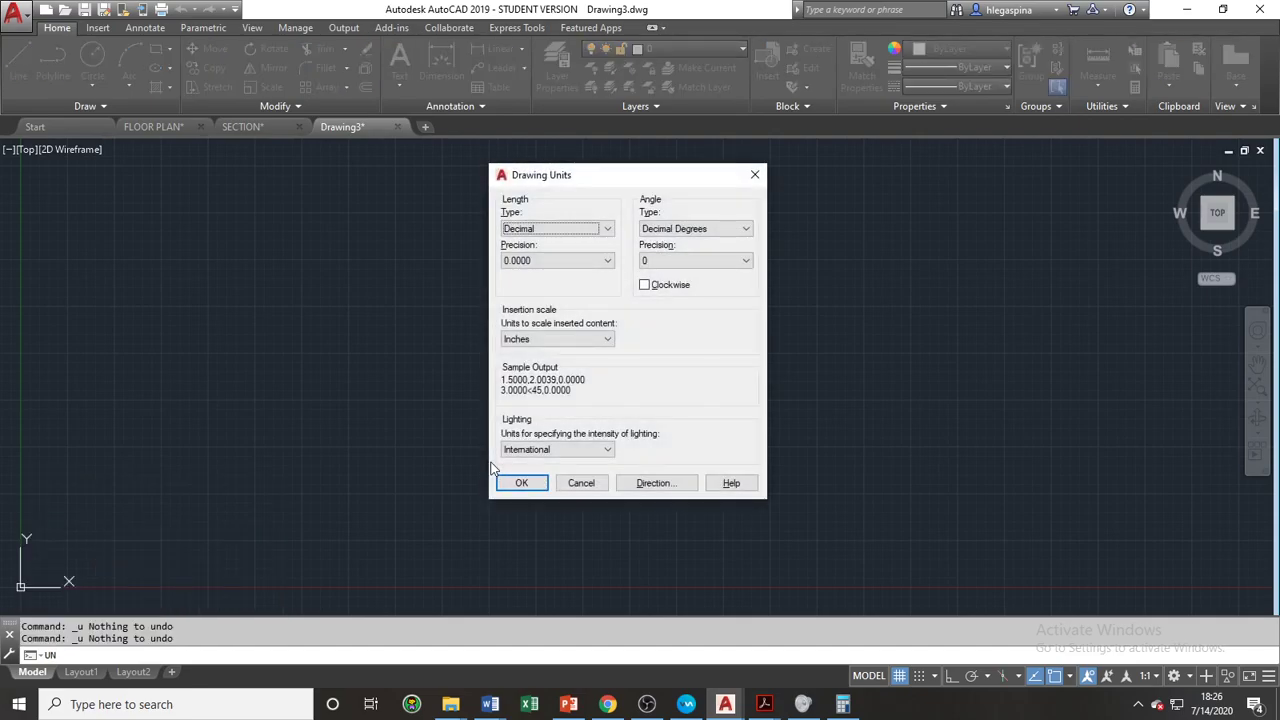
left_click(592, 342)
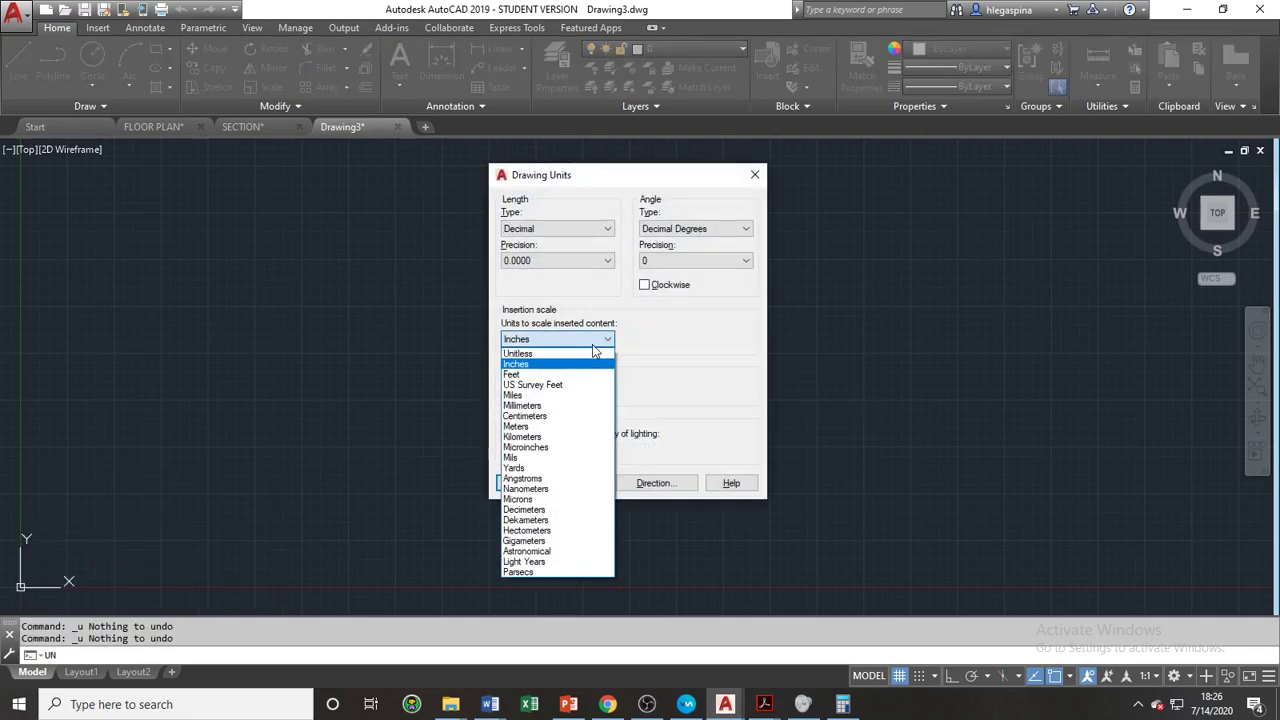
left_click(590, 405)
left_click(575, 261)
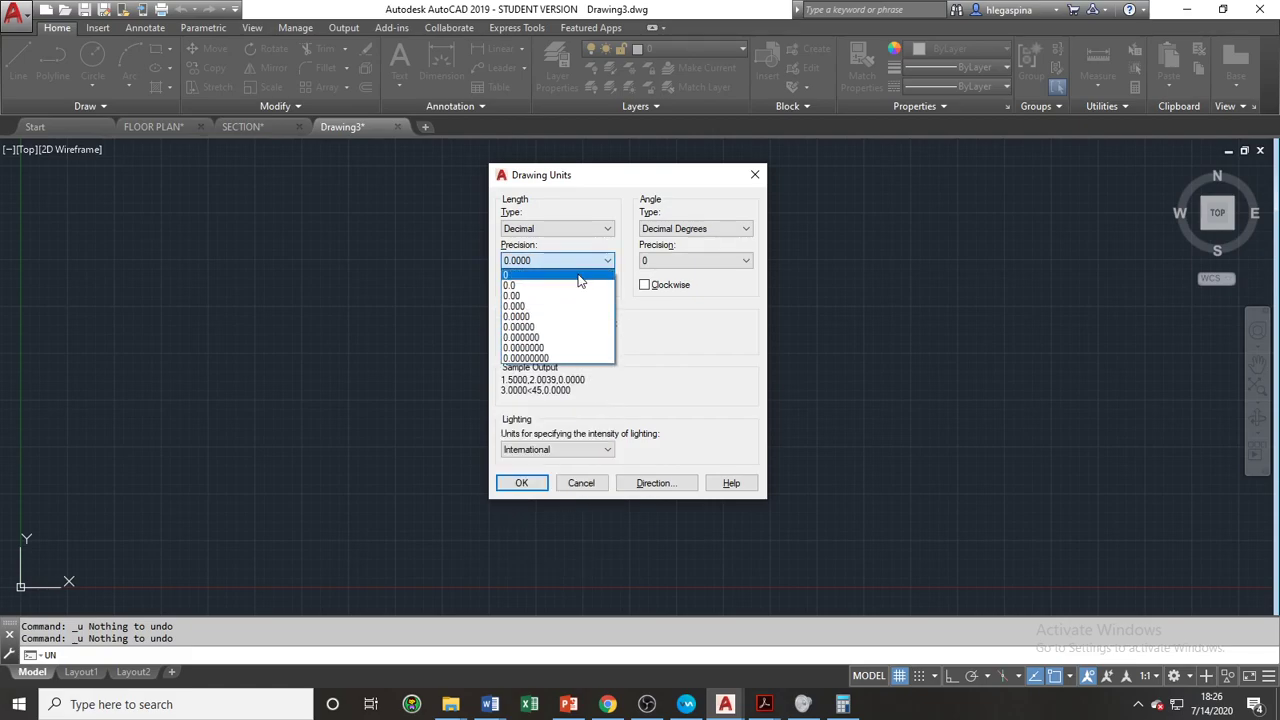
left_click(582, 276)
left_click(521, 484)
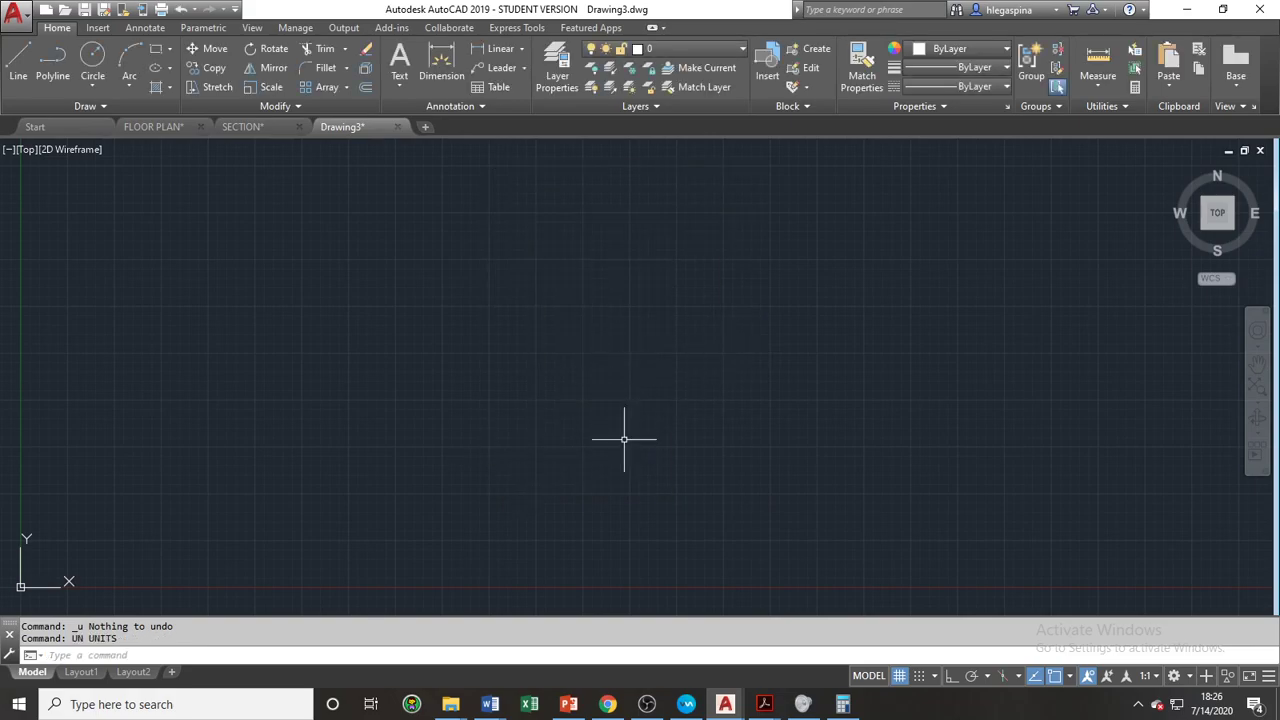
middle_click_drag(591, 449, 617, 447)
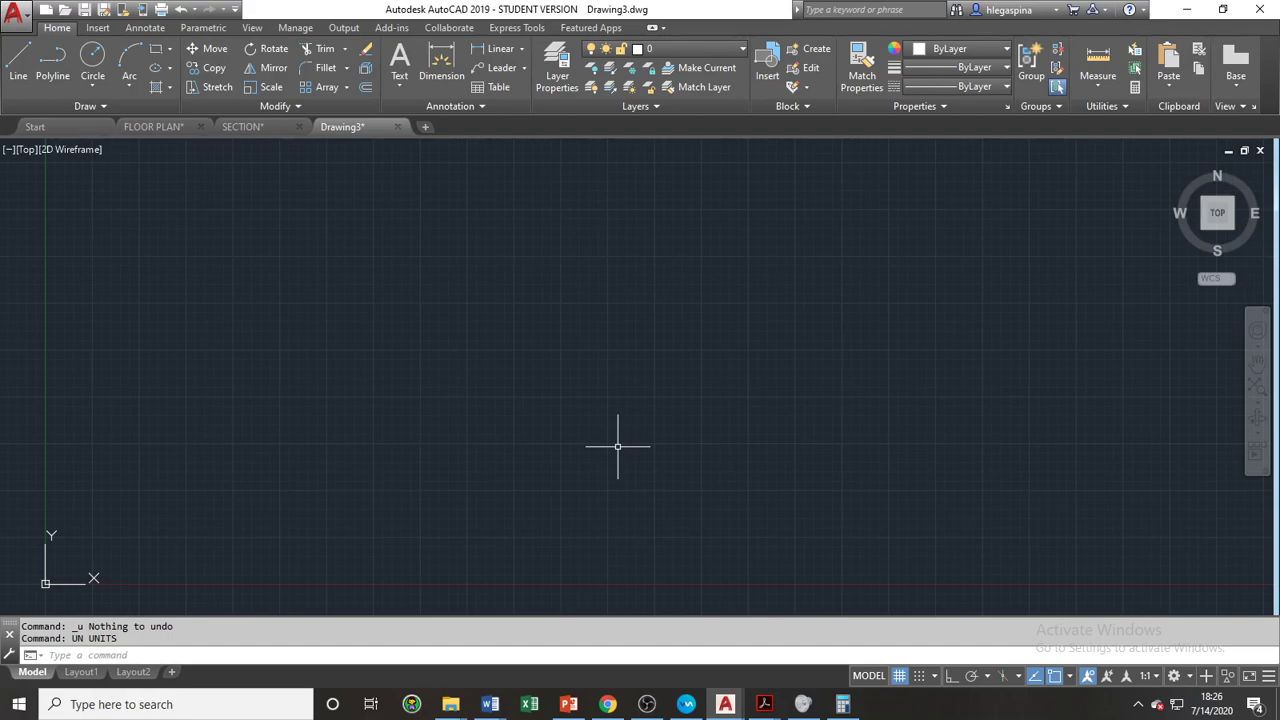
Step: Attach FLOOR PLAN.dwg from the External References palette at insertion point 0,0,0
type("XR")
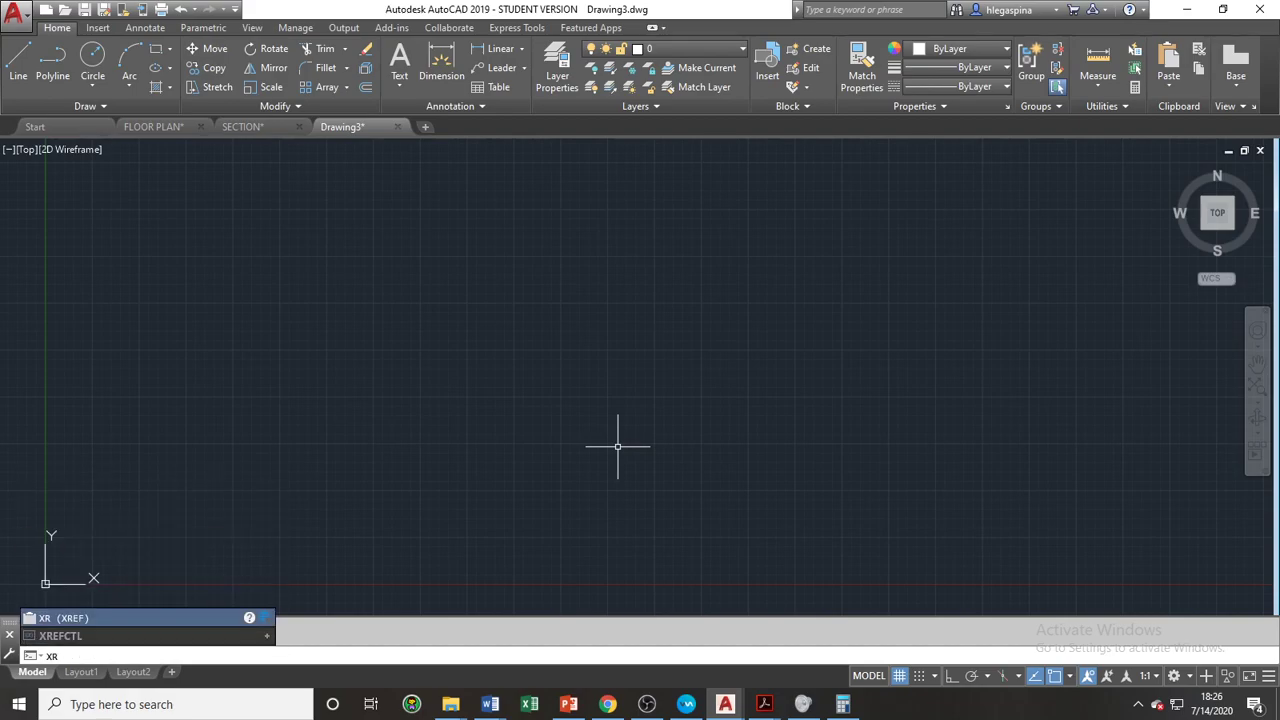
key("Return")
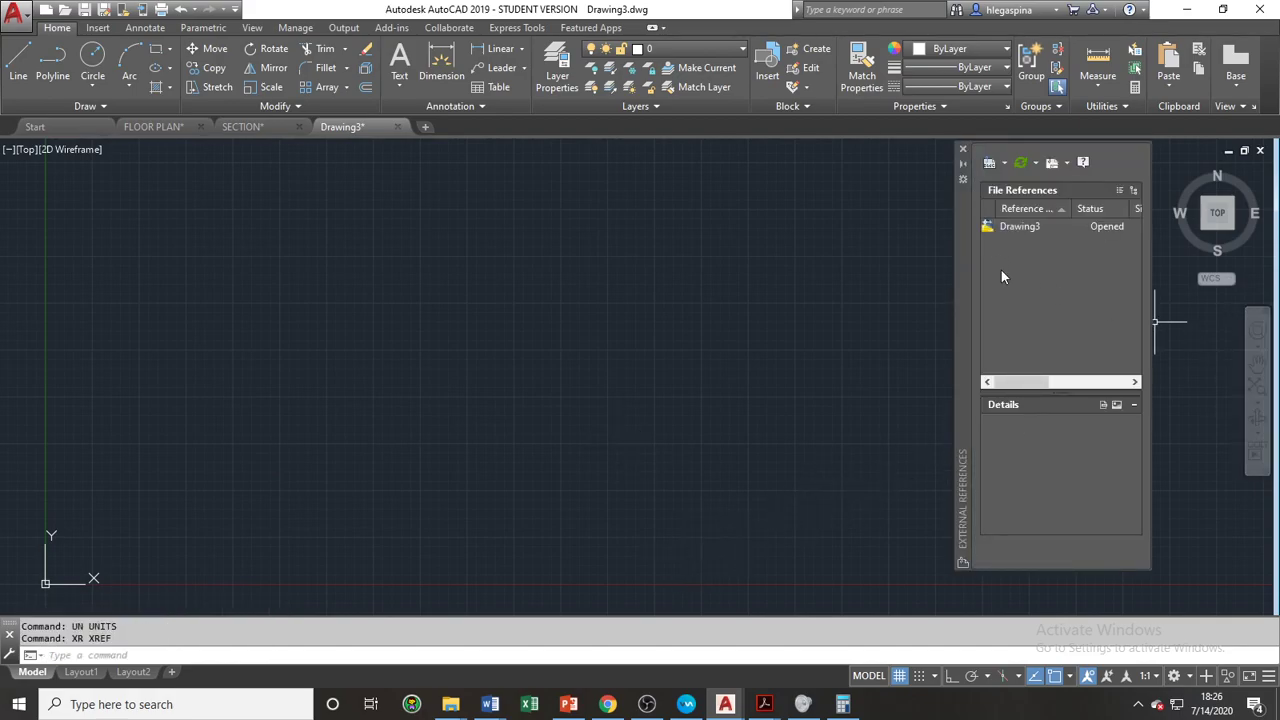
left_click(988, 165)
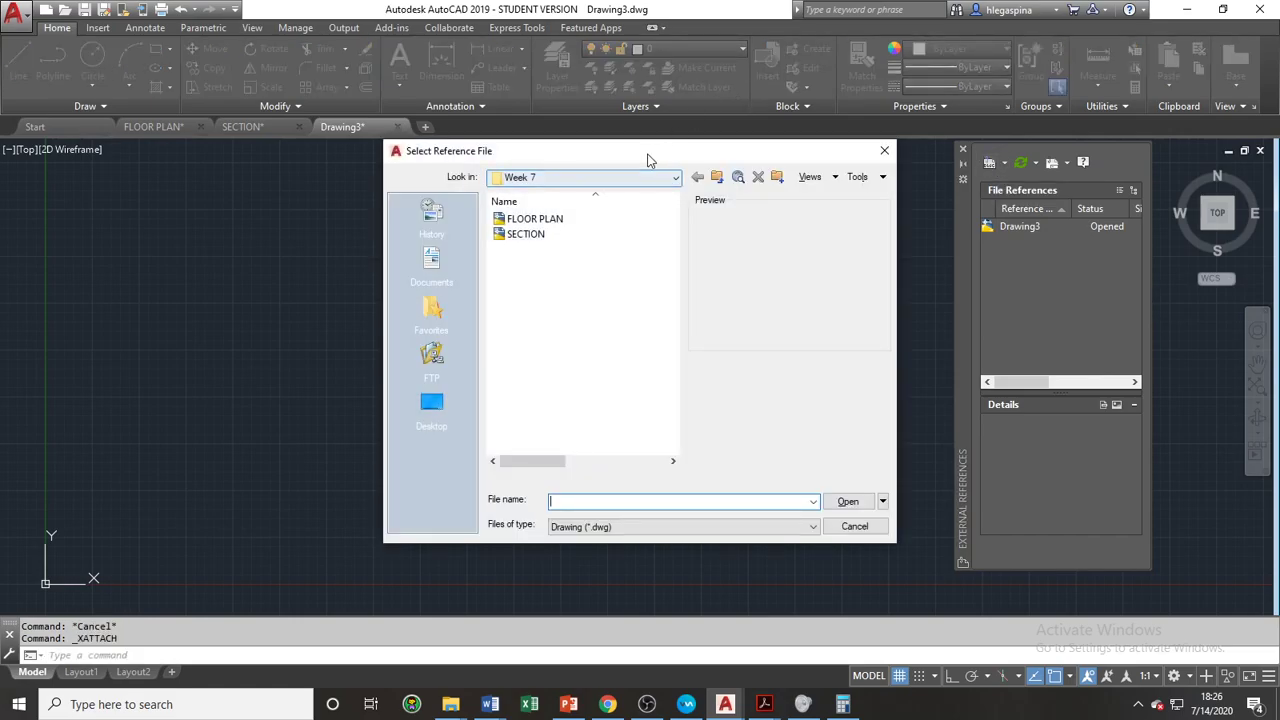
left_click(565, 222)
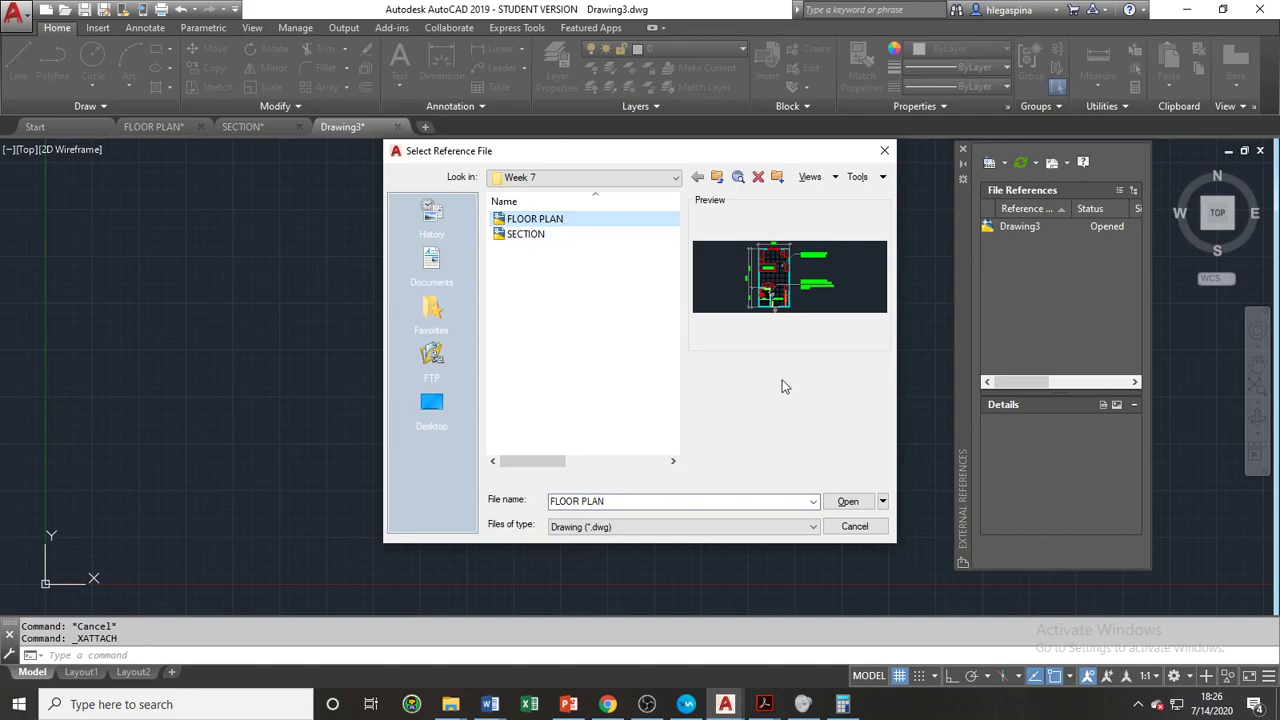
left_click(831, 503)
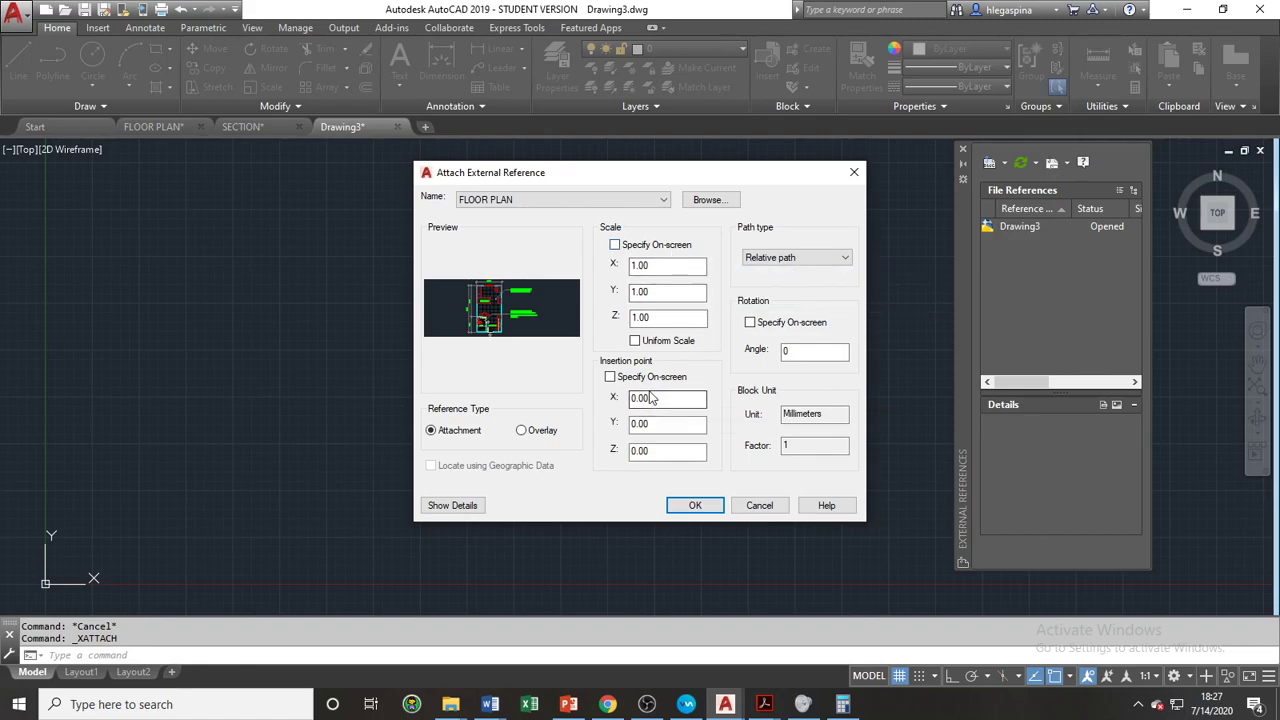
left_click(712, 507)
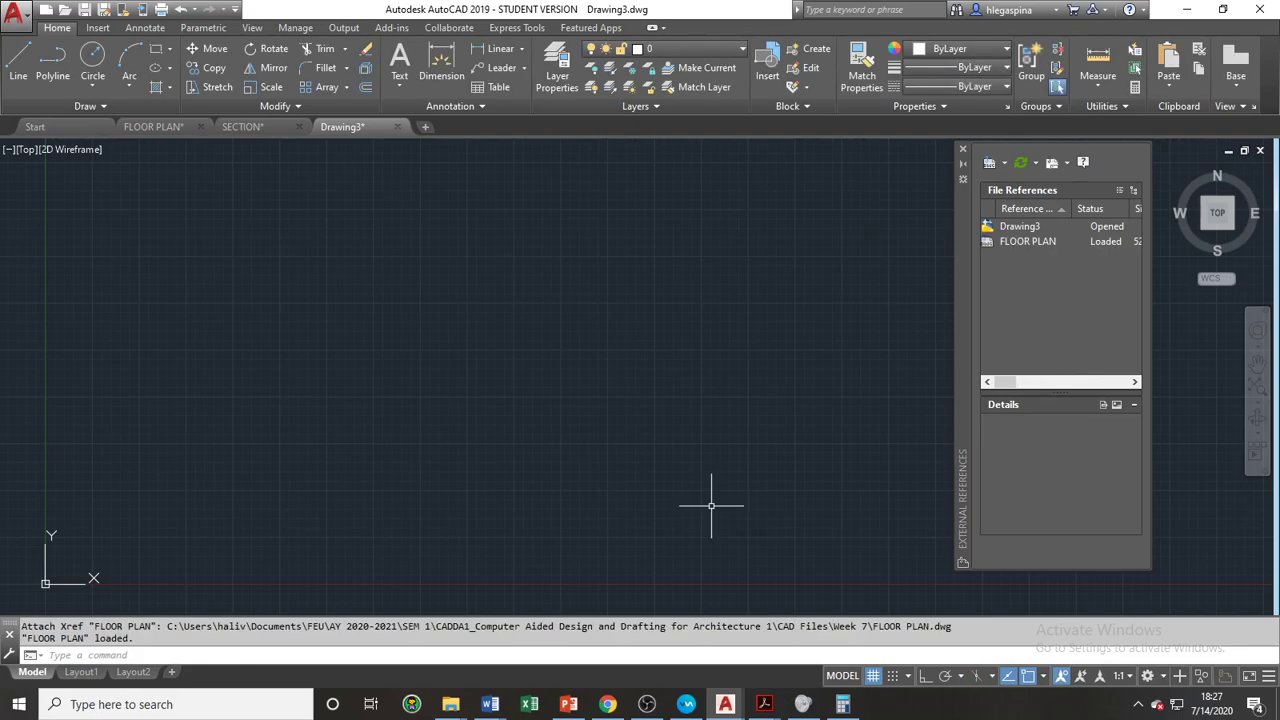
Step: Zoom Extents to fit the bedroom, T&B and kitchen of the referenced plan
scroll(687, 460, "down", 1)
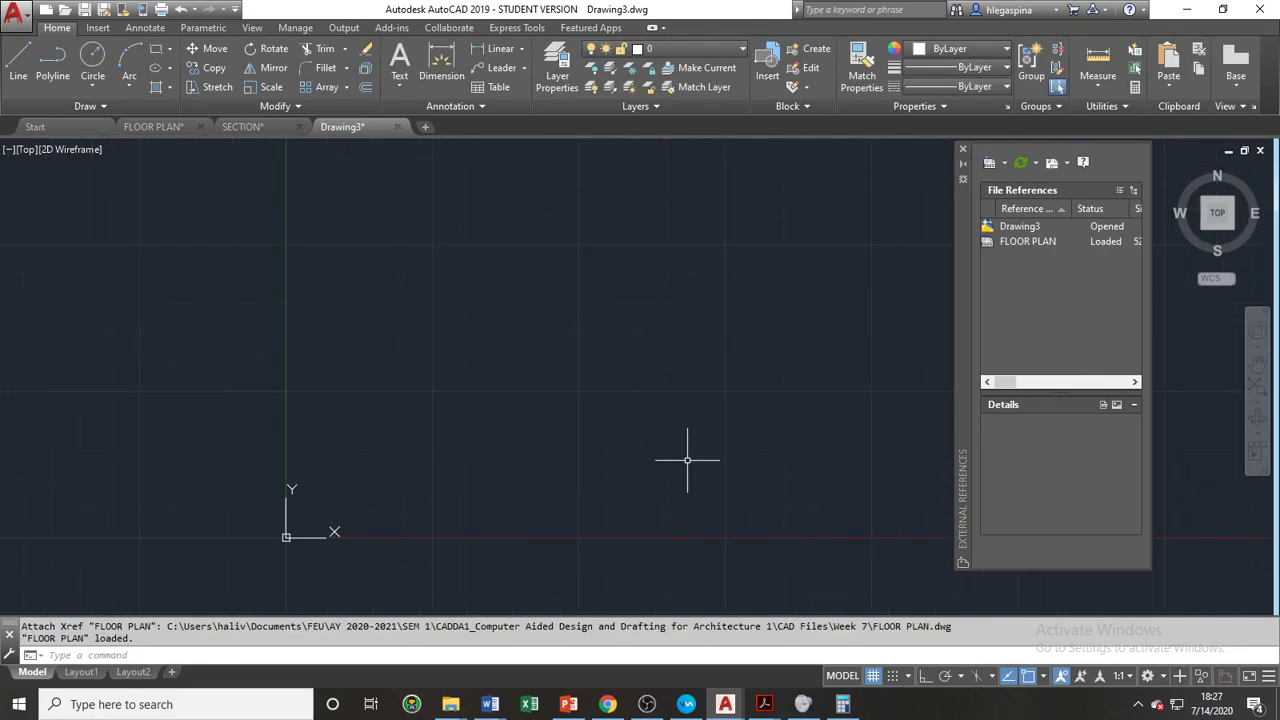
scroll(687, 460, "down", 1)
mouse_move(687, 460)
middle_mouse_down()
mouse_move(529, 449)
mouse_move(431, 477)
middle_mouse_up()
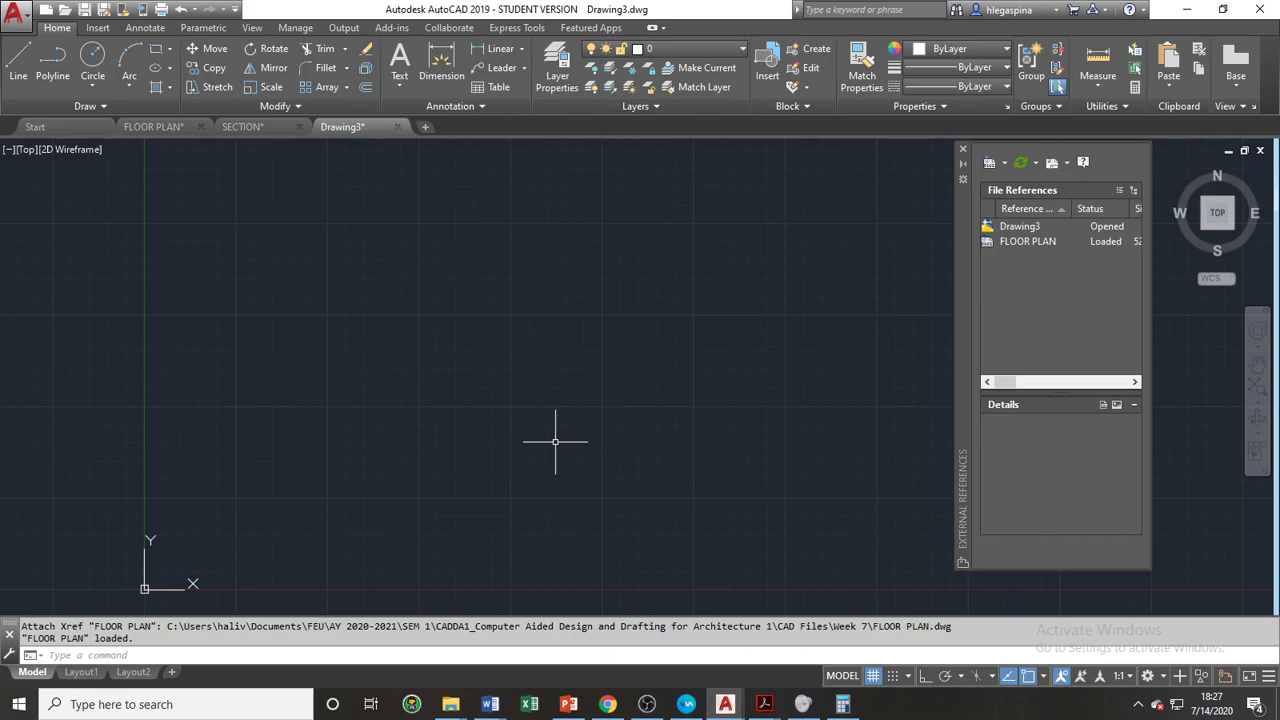
type("z")
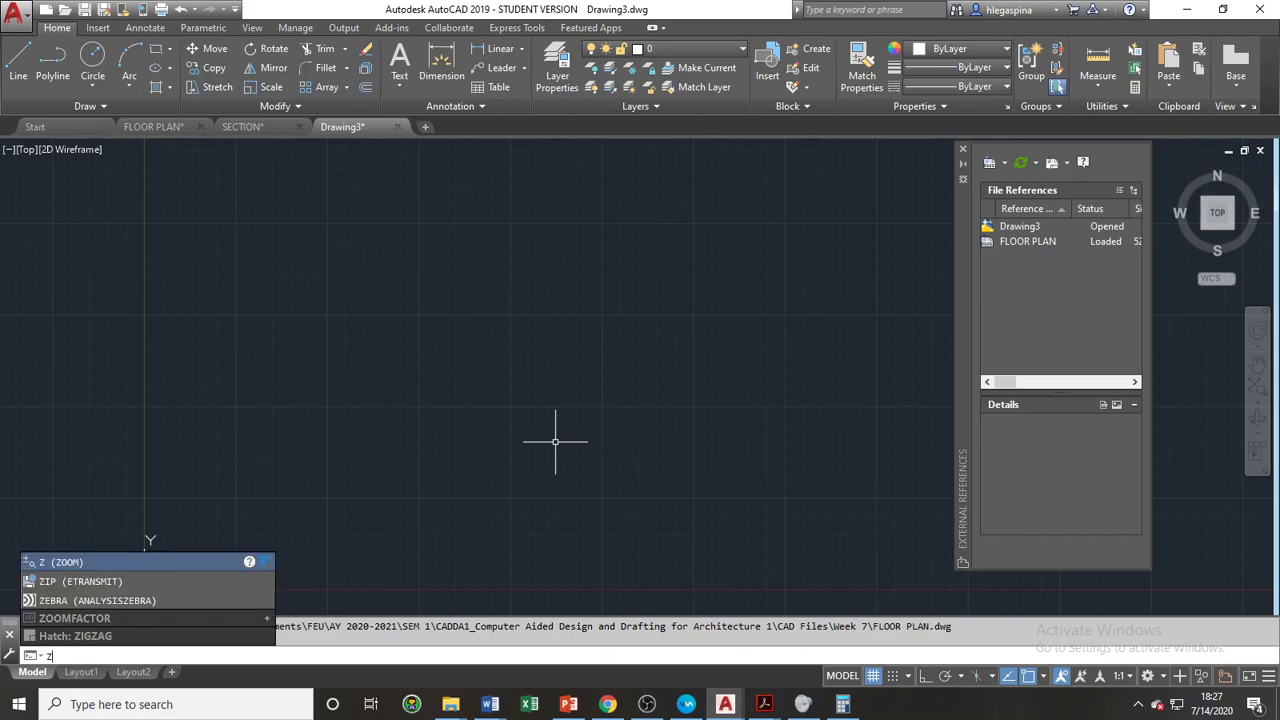
key("Return")
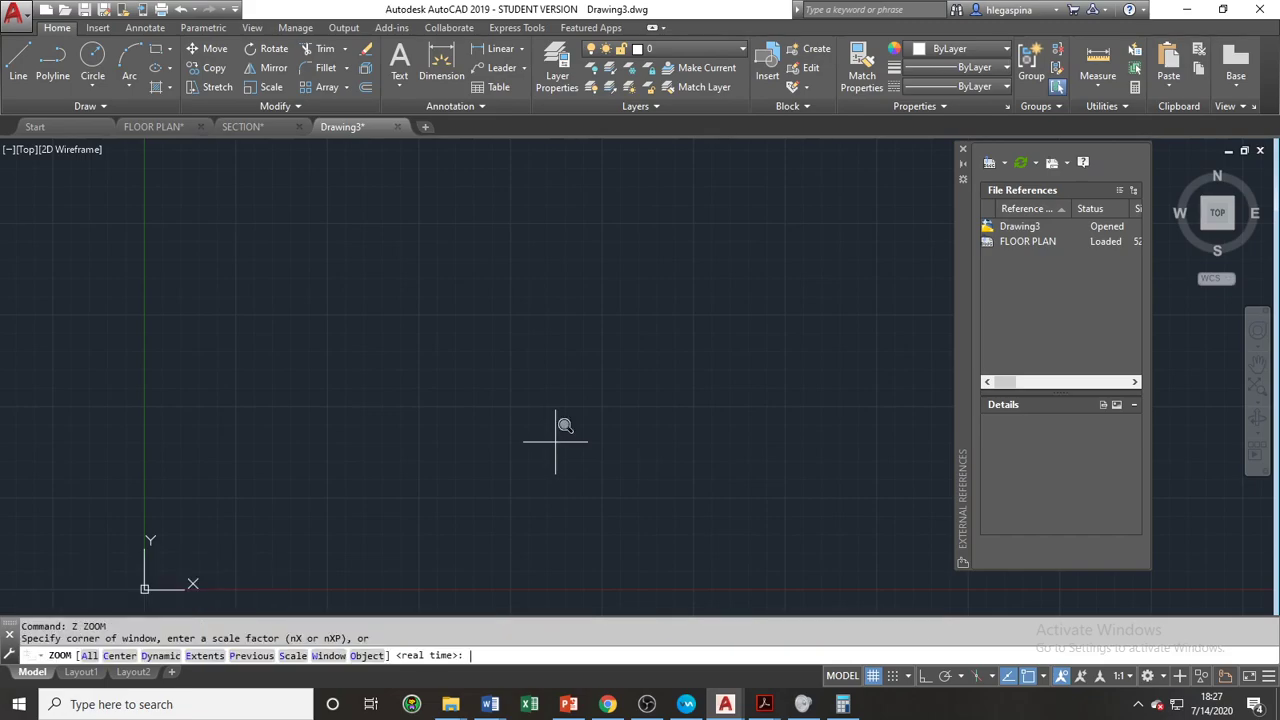
type("E")
key("Return")
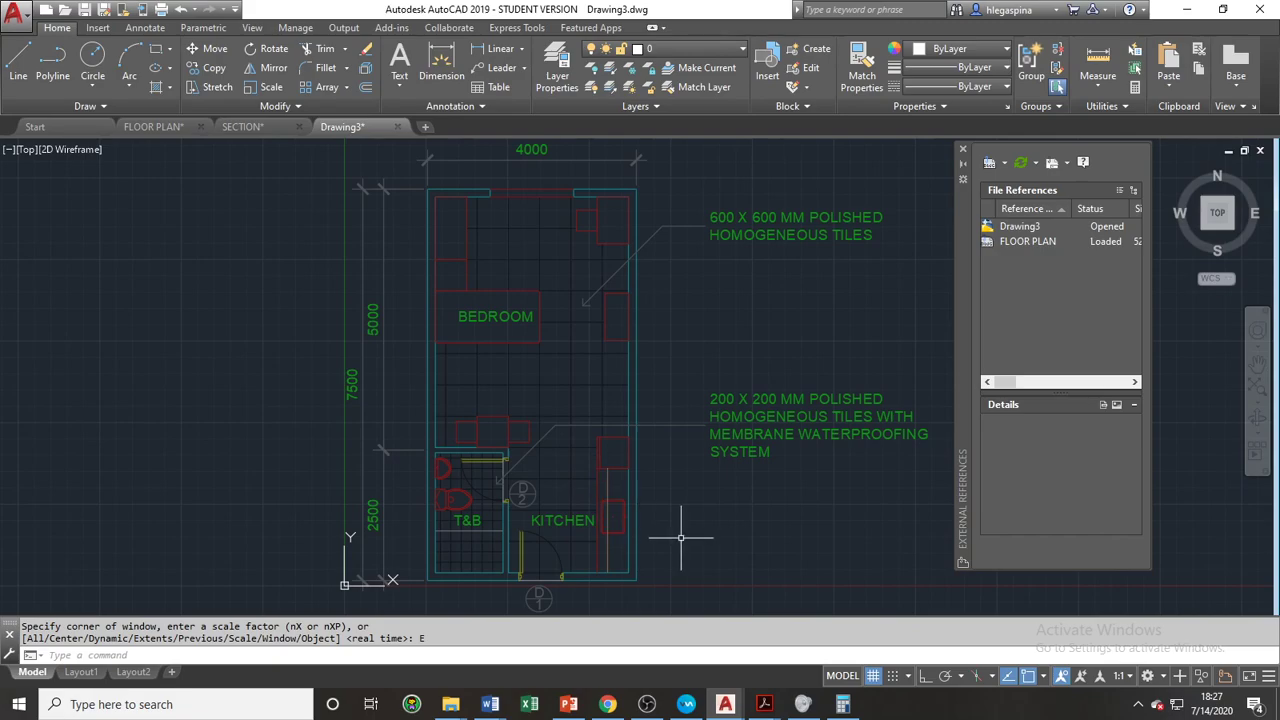
Step: Open the FLOOR PLAN reference in its own tab and select all of its objects
right_click(1013, 243)
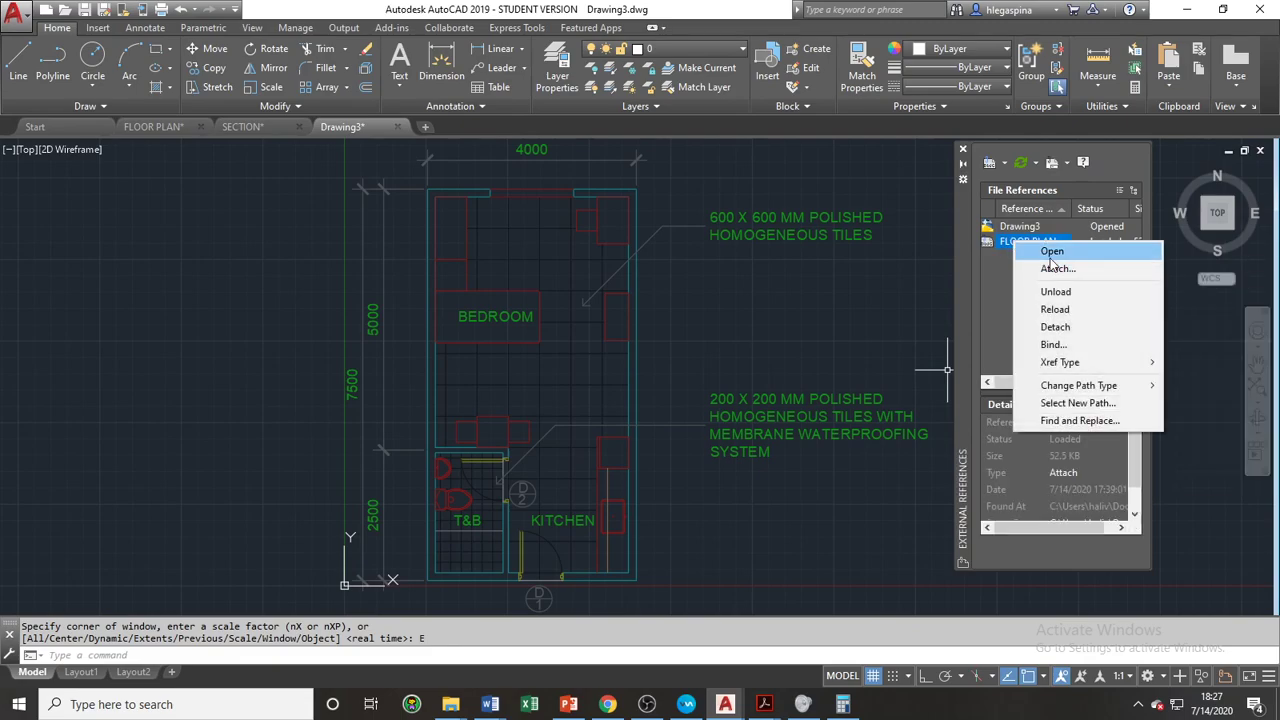
left_click(1050, 256)
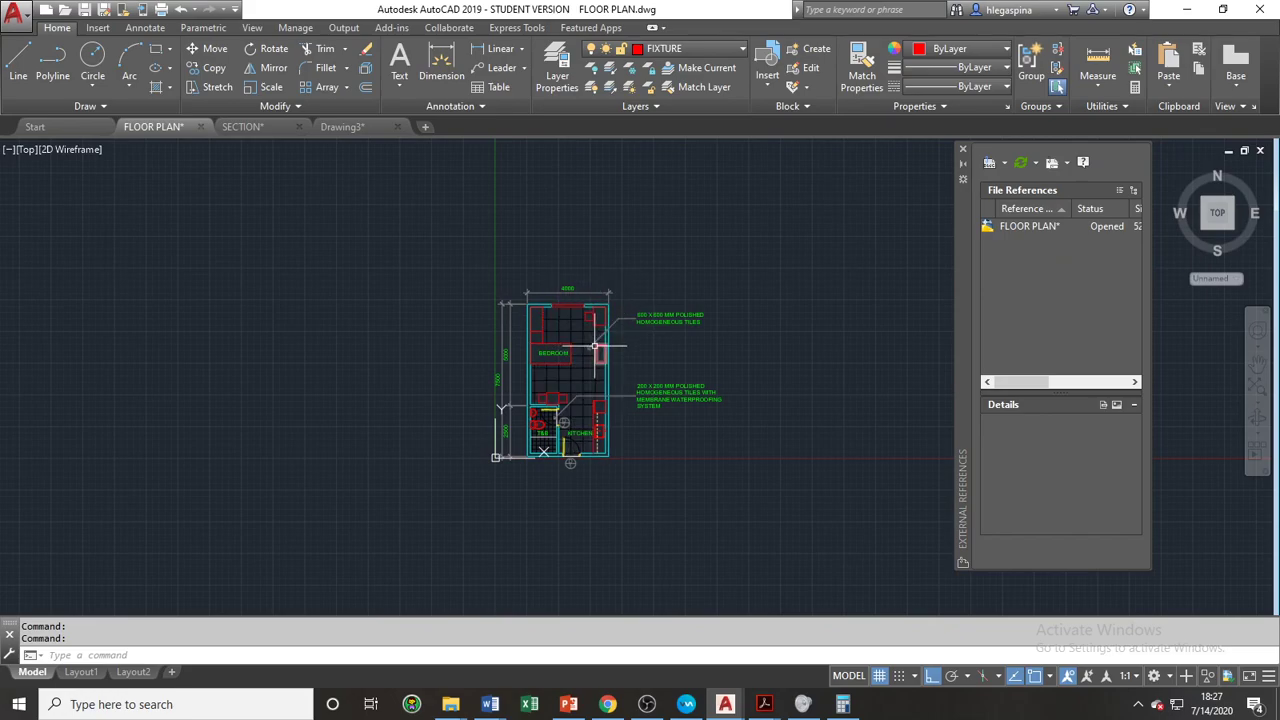
left_click(457, 254)
left_click(750, 475)
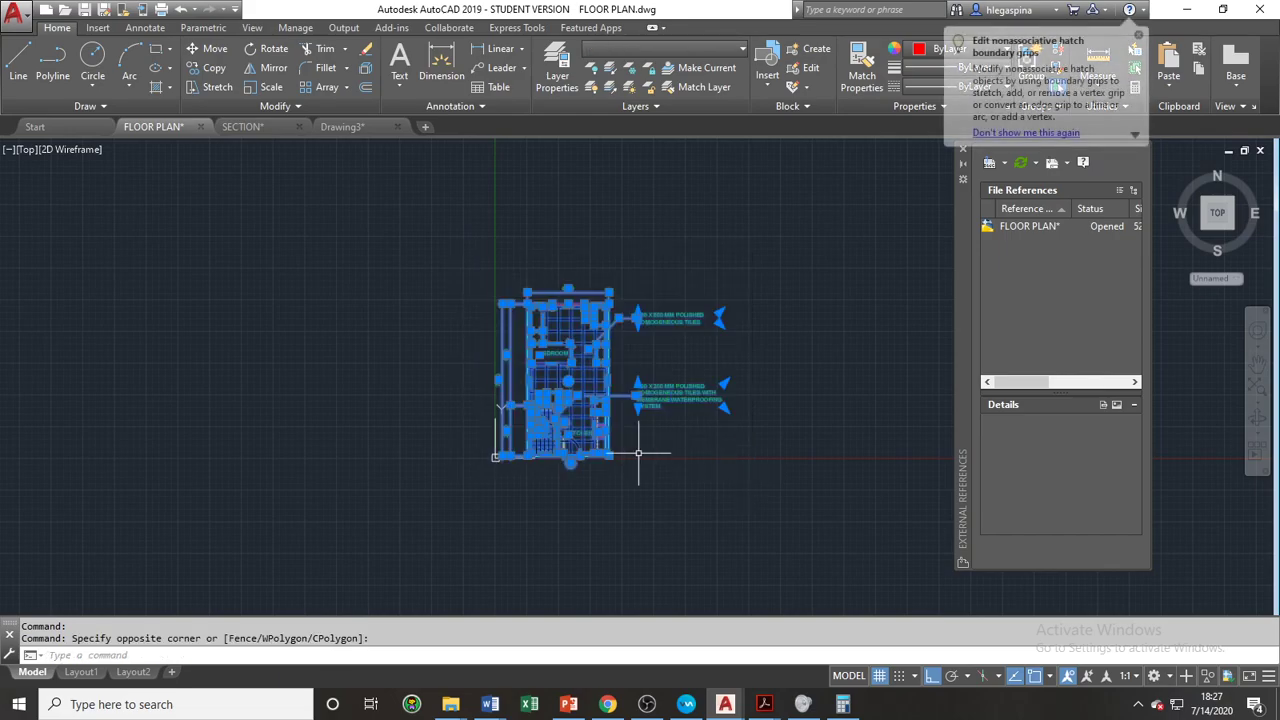
scroll(491, 457, "up", 5)
scroll(502, 440, "up", 3)
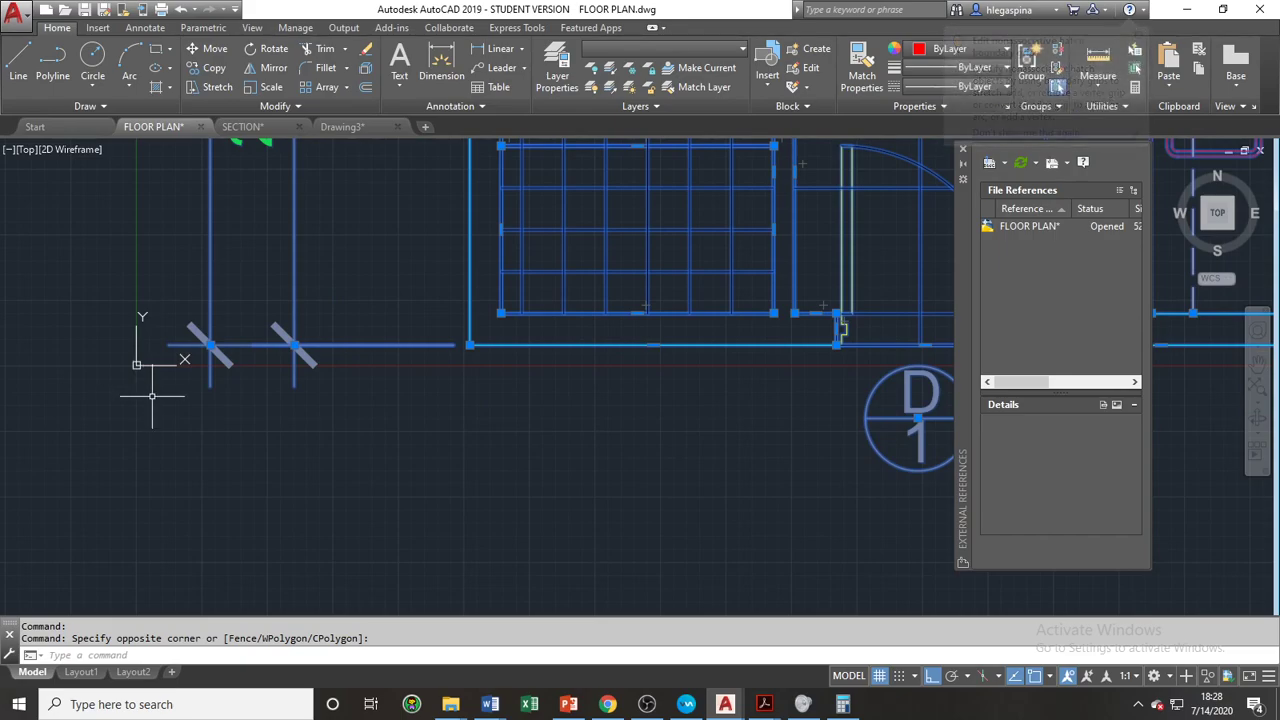
scroll(150, 400, "up", 3)
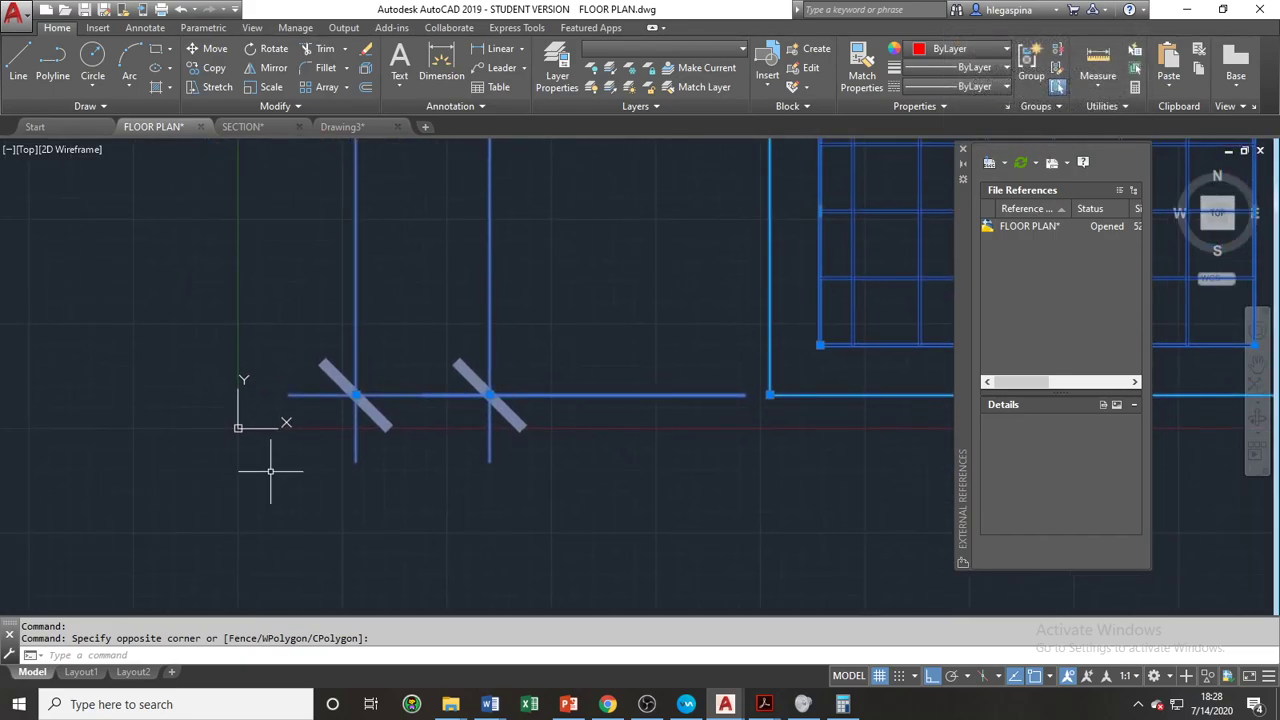
scroll(343, 478, "down", 8)
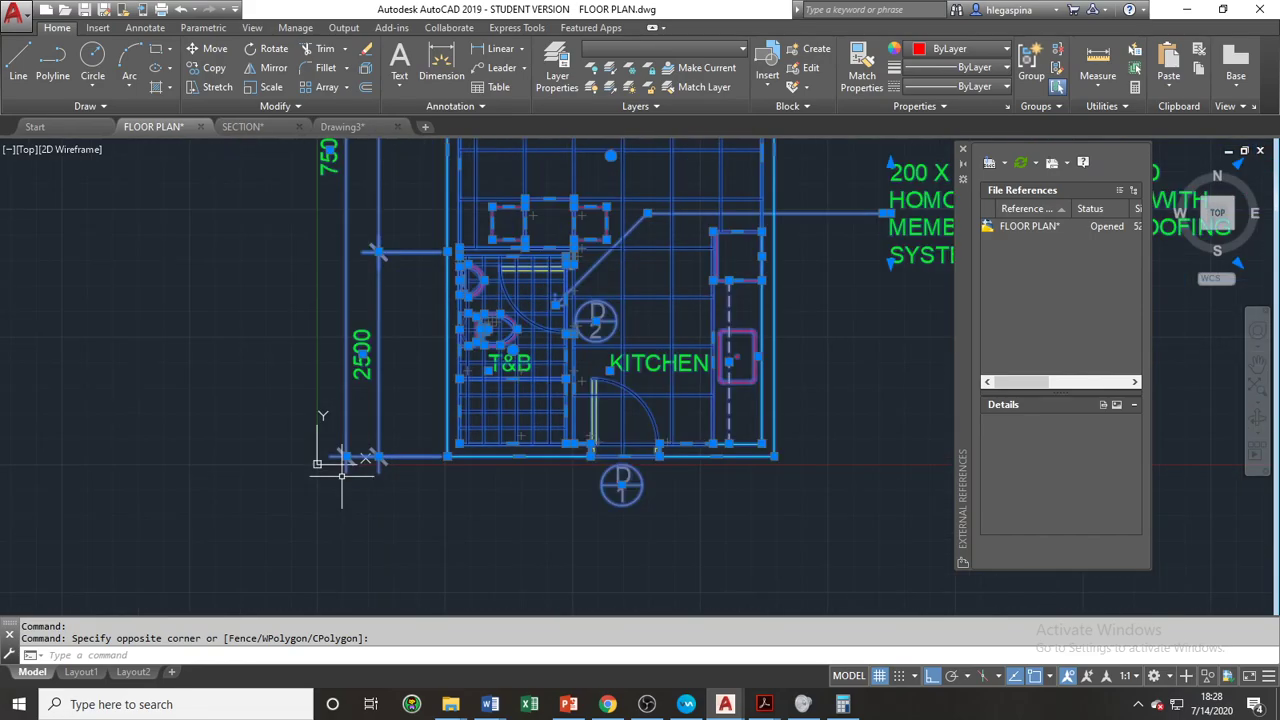
key("Escape")
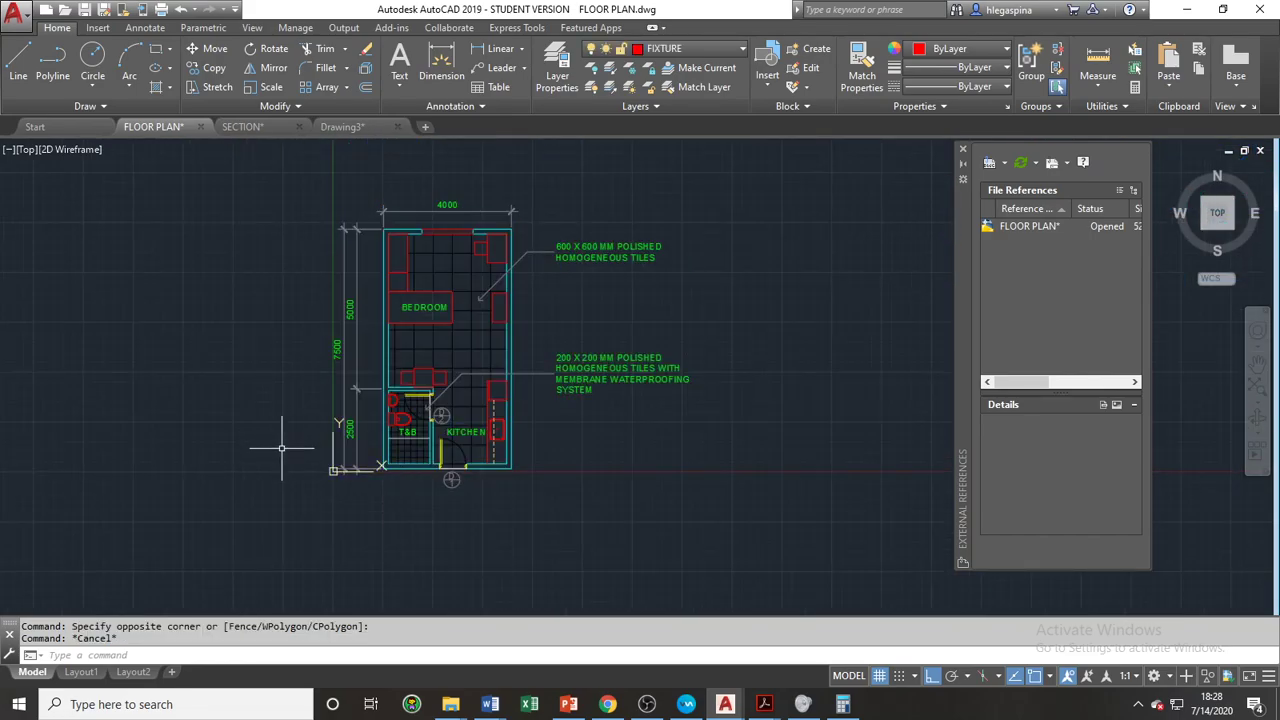
key("ctrl+a")
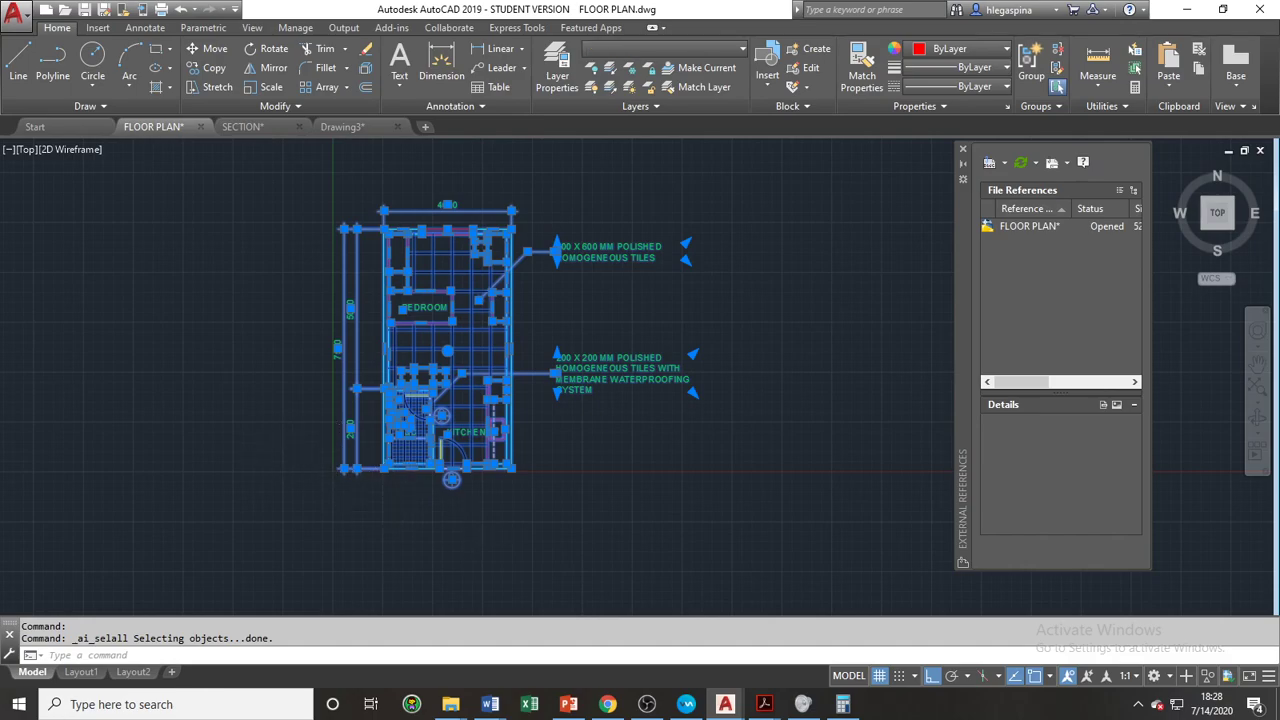
scroll(391, 493, "up", 4)
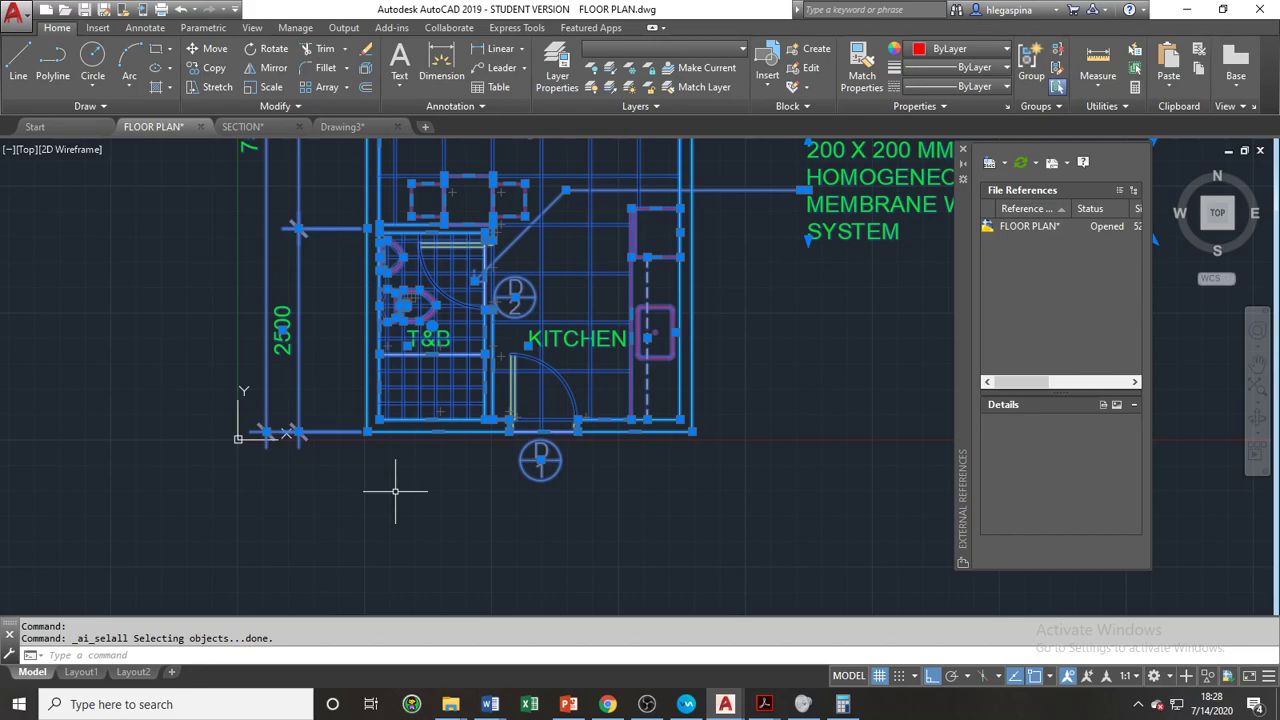
Step: Move the floor plan from its lower-left wall corner to point 0,0 with Ortho off
type("m")
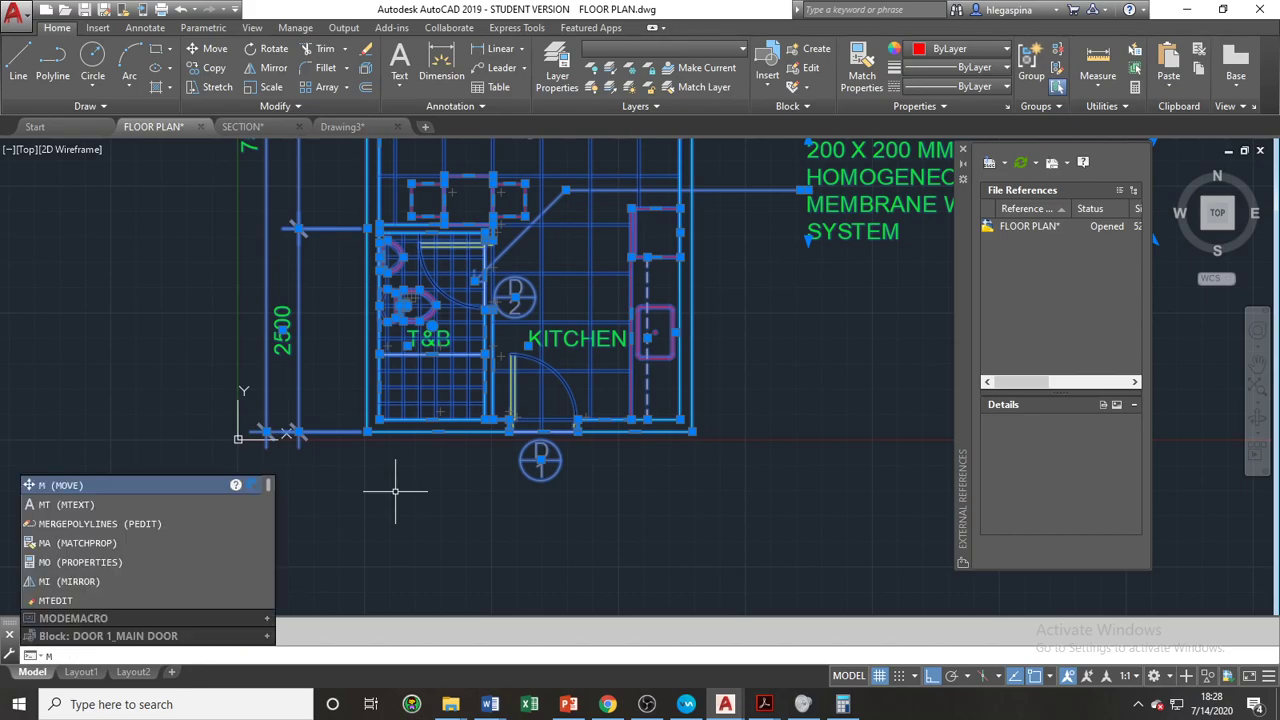
key("Return")
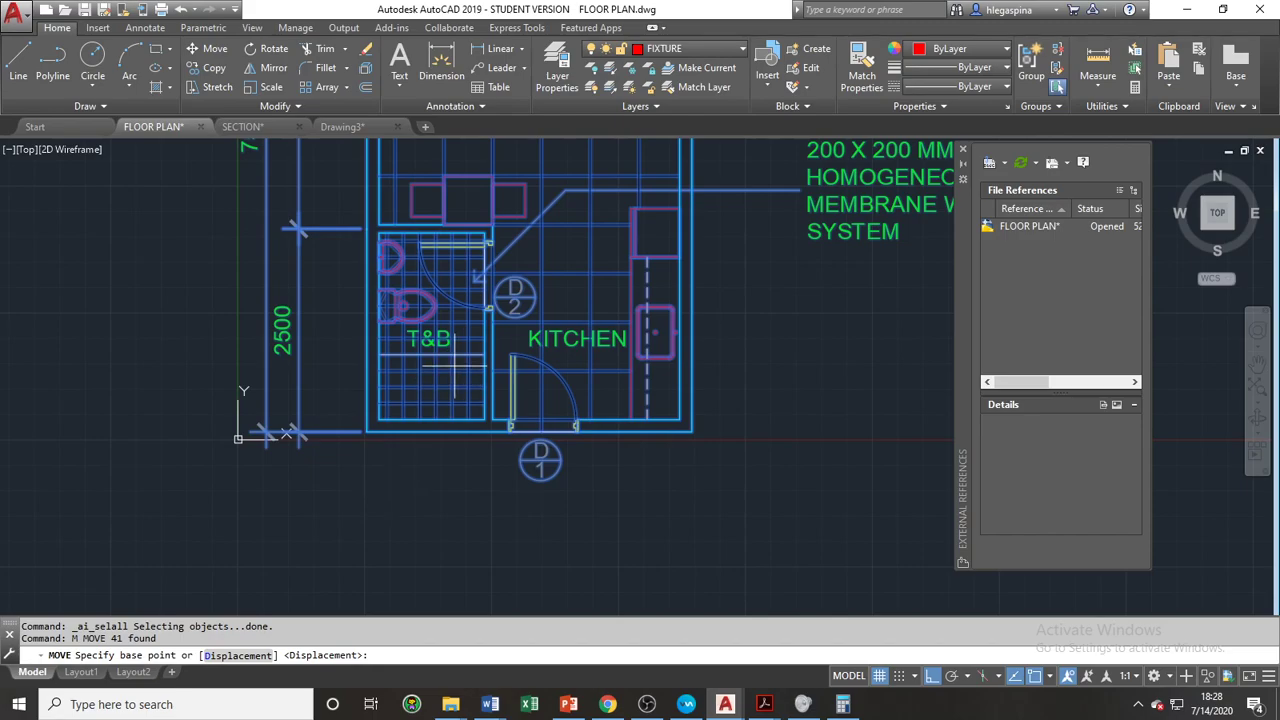
left_click(368, 432)
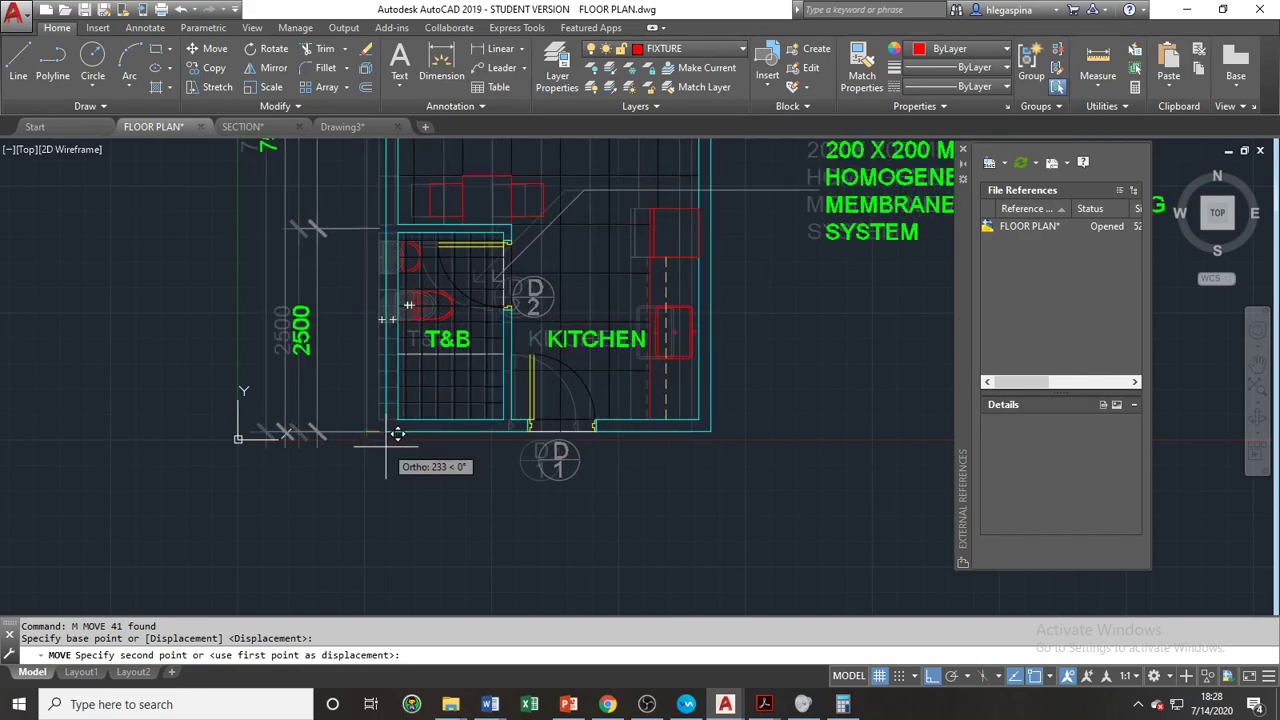
key("F8")
scroll(357, 386, "up", 4)
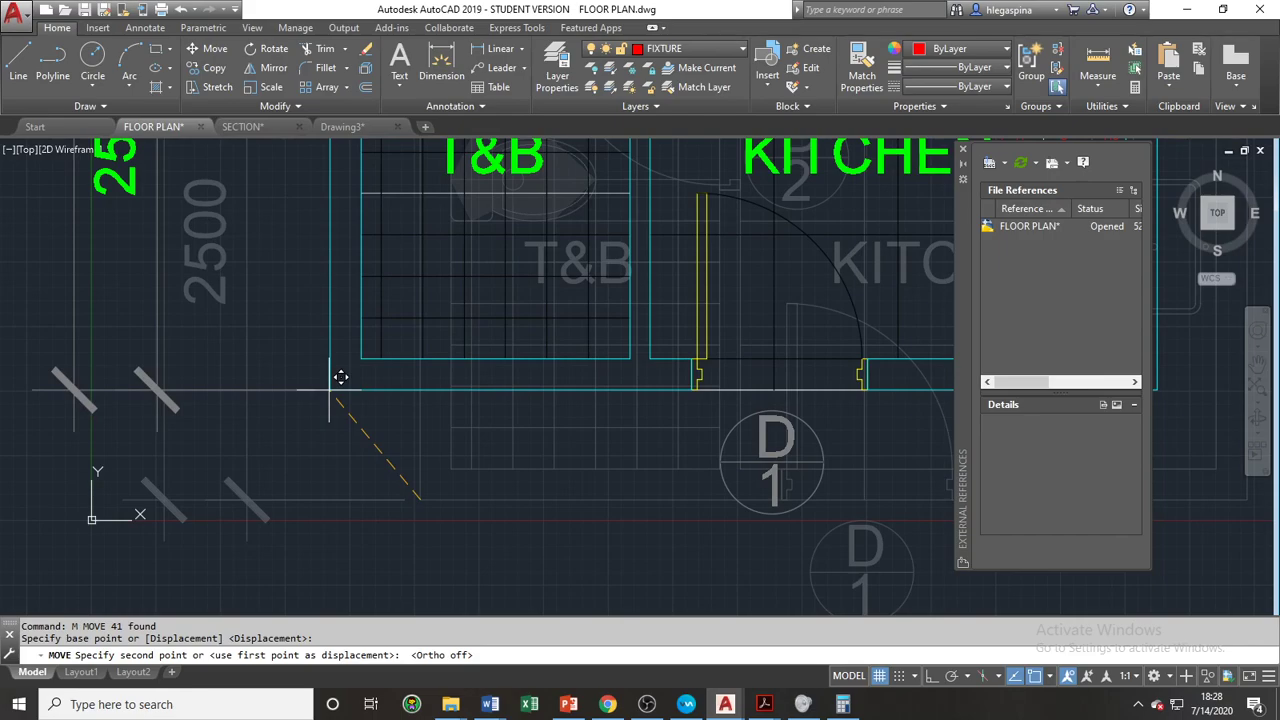
middle_click_drag(340, 377, 354, 507)
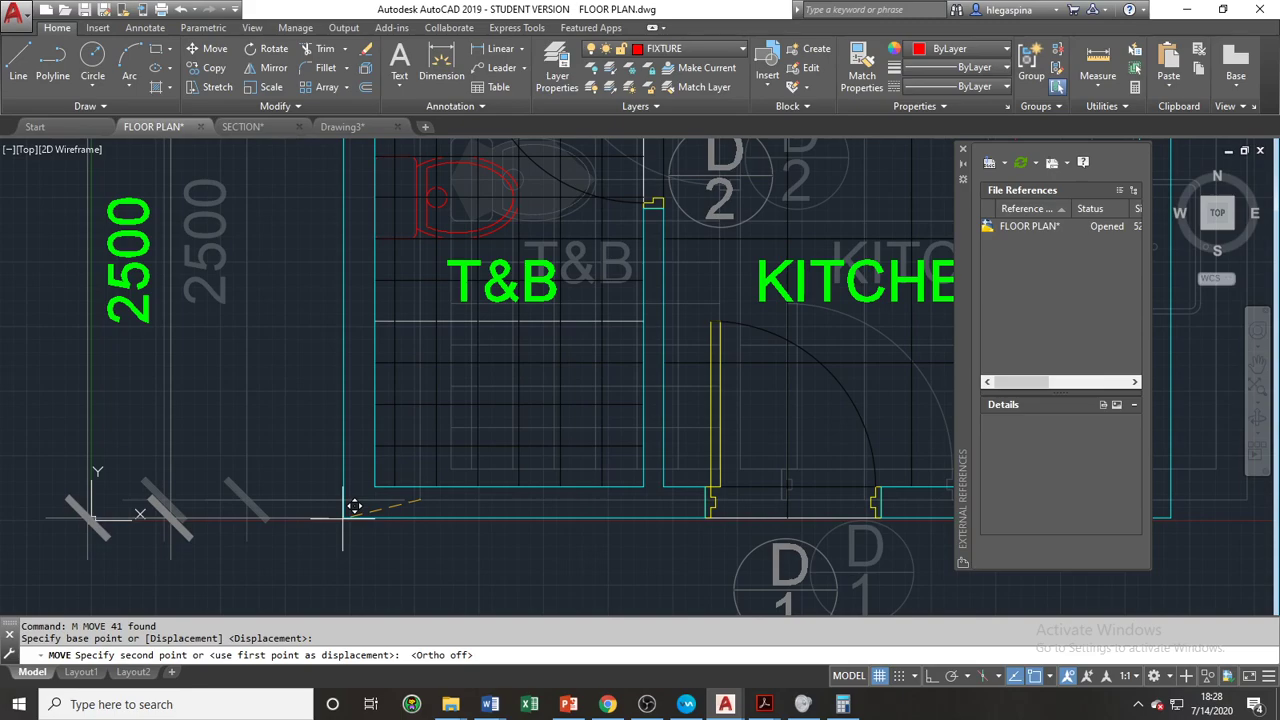
type("0,0")
key("Return")
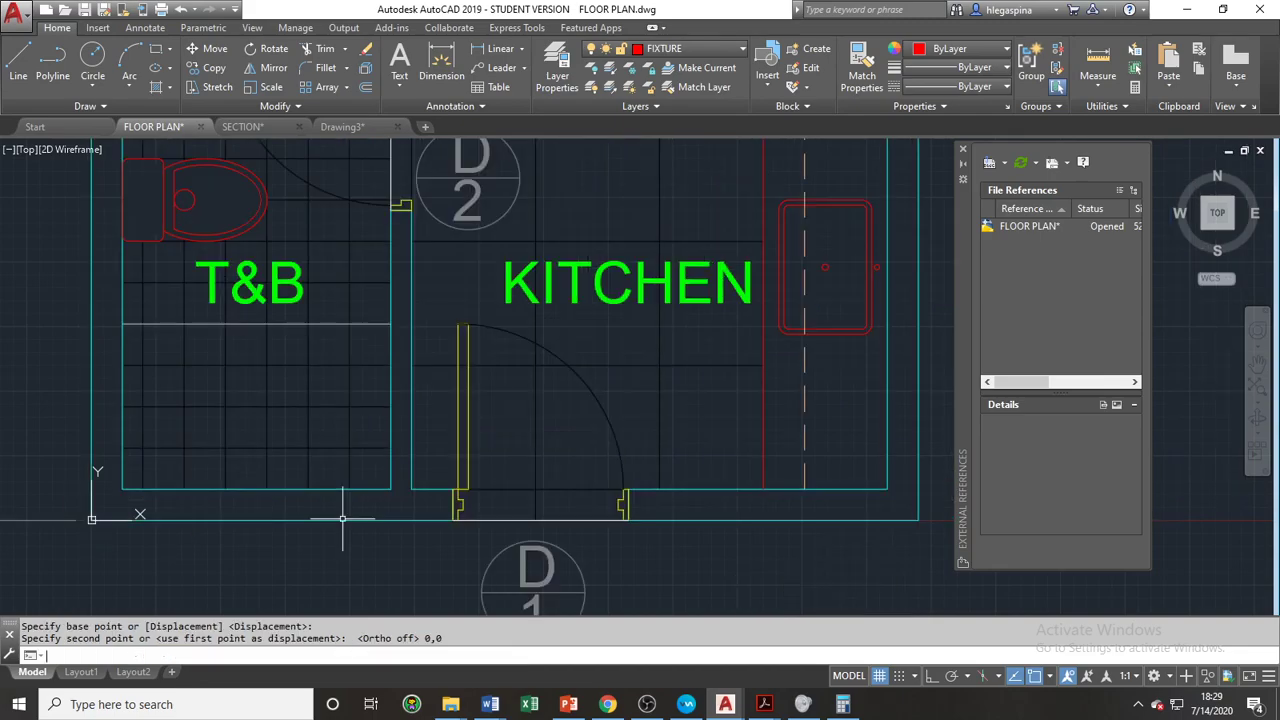
Step: Zoom out and save FLOOR PLAN.dwg
scroll(341, 530, "down", 5)
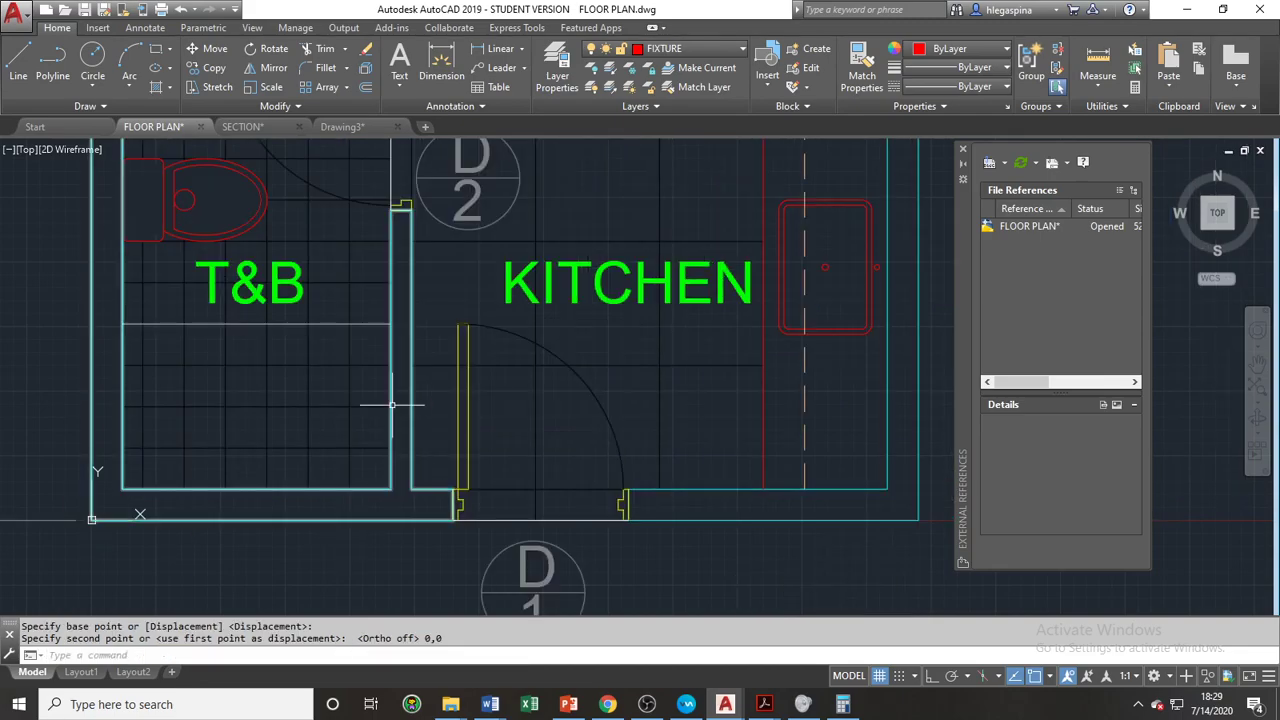
scroll(481, 446, "down", 2)
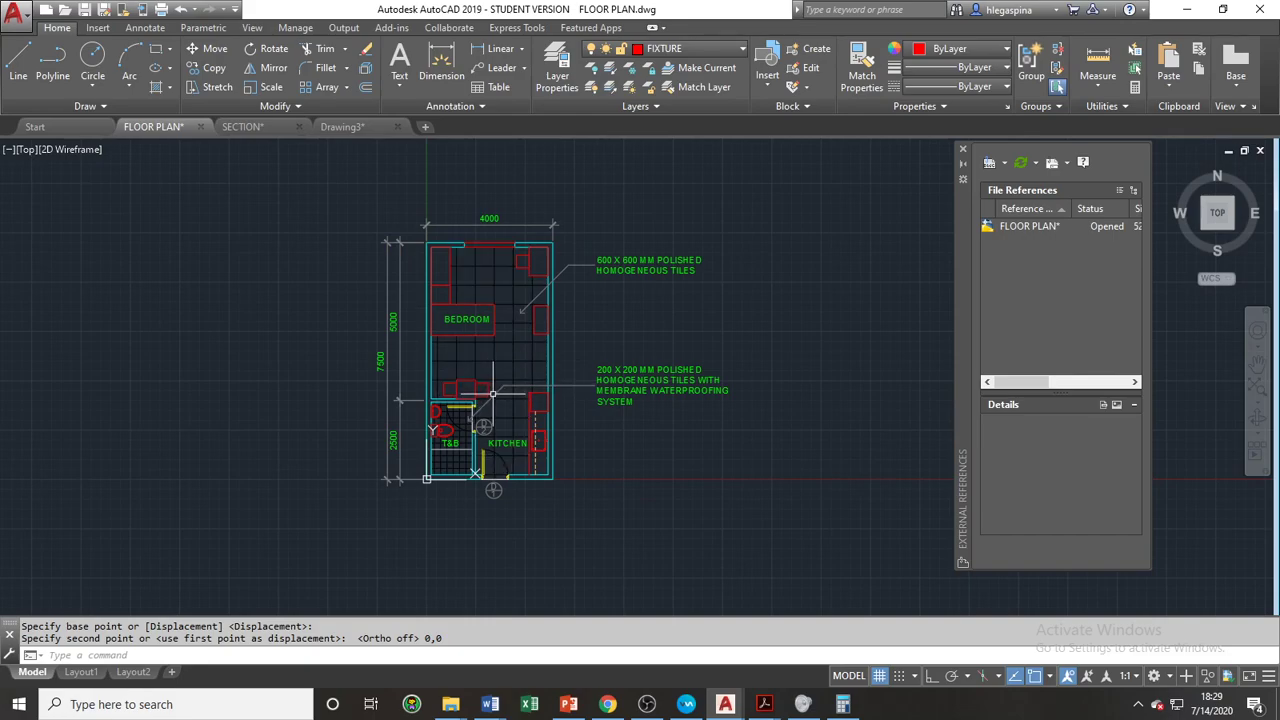
key("ctrl+s")
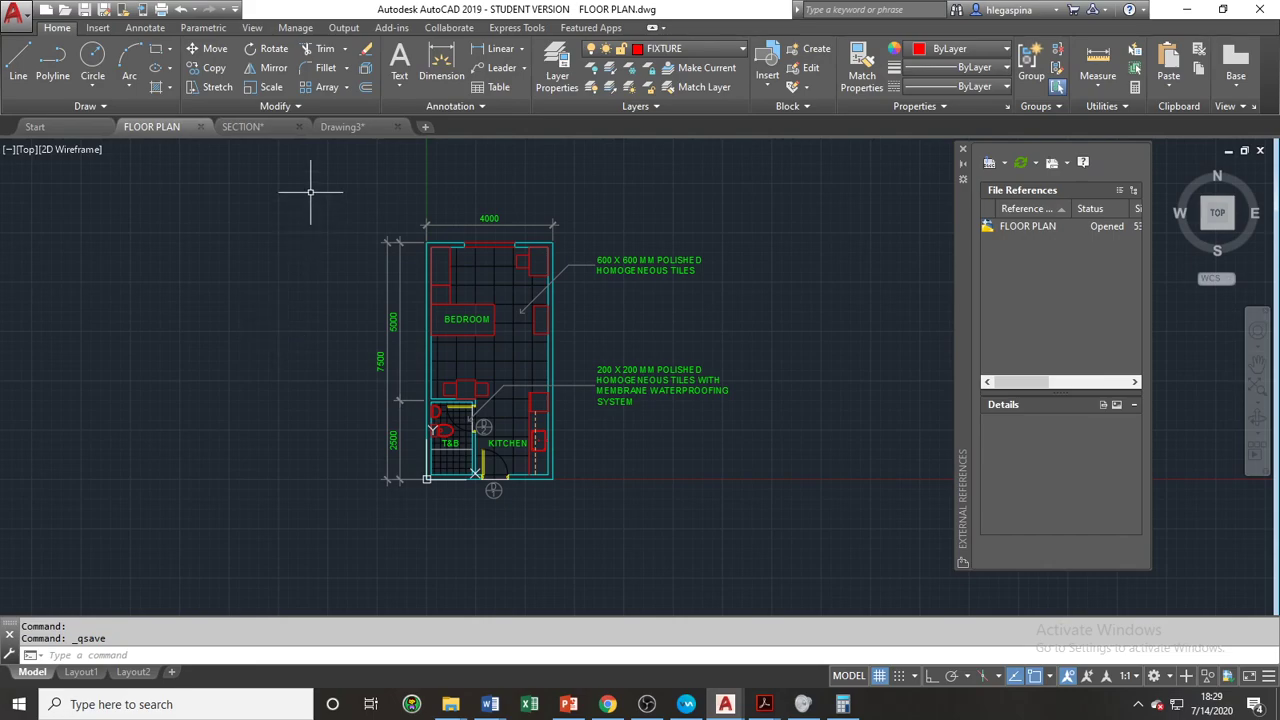
Step: Reload the FLOOR PLAN reference in Drawing3, recentre the view, then switch to SECTION
left_click(345, 127)
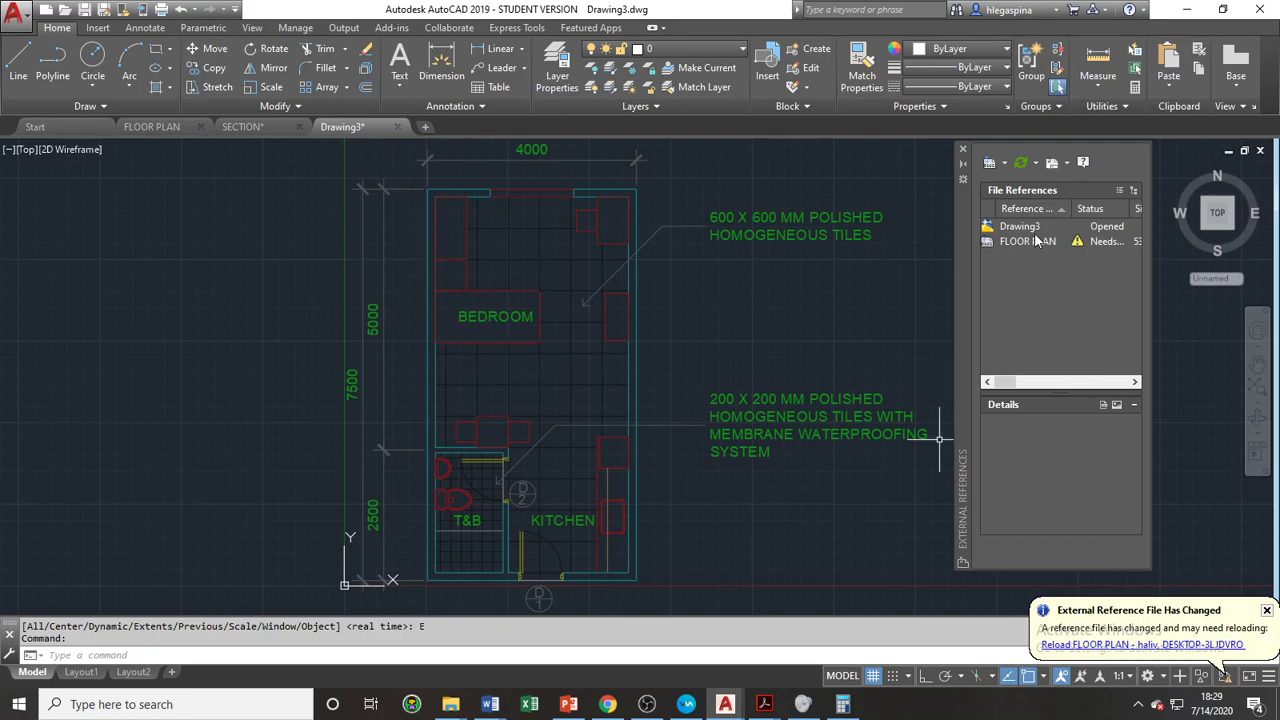
mouse_move(1036, 246)
right_click(1020, 244)
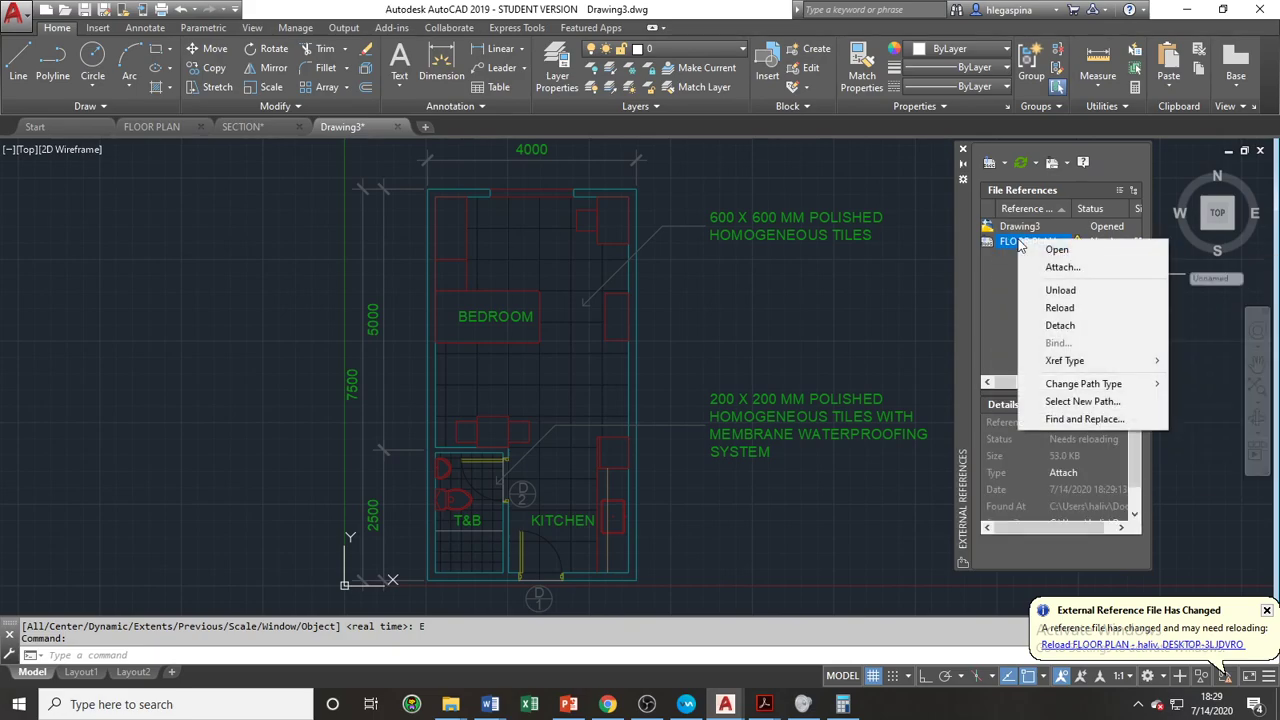
left_click(1060, 308)
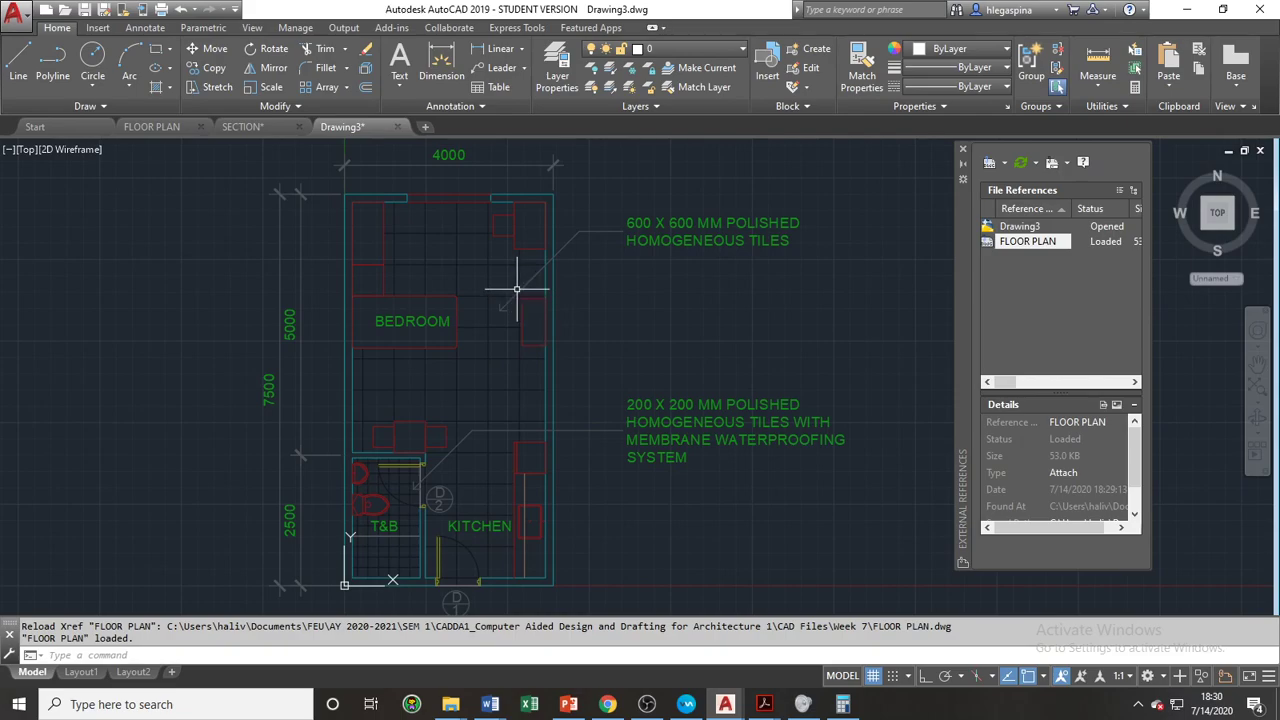
scroll(517, 291, "down", 2)
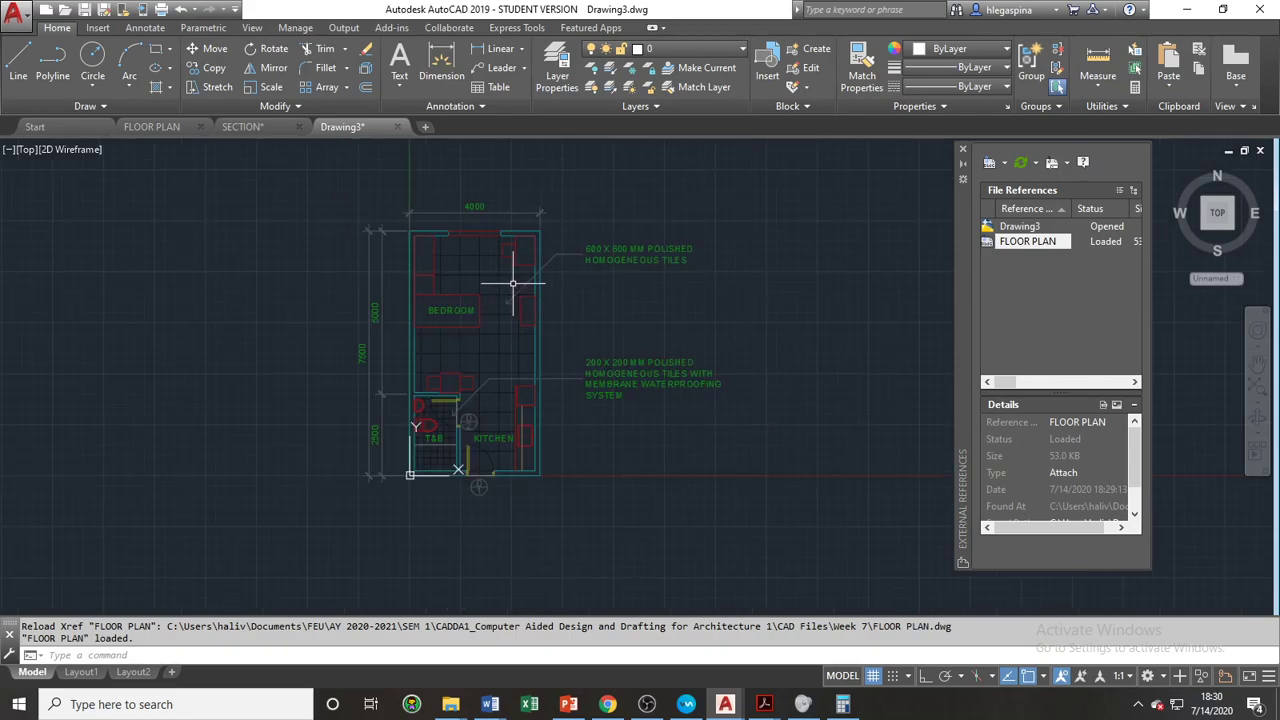
middle_click_drag(509, 286, 630, 382)
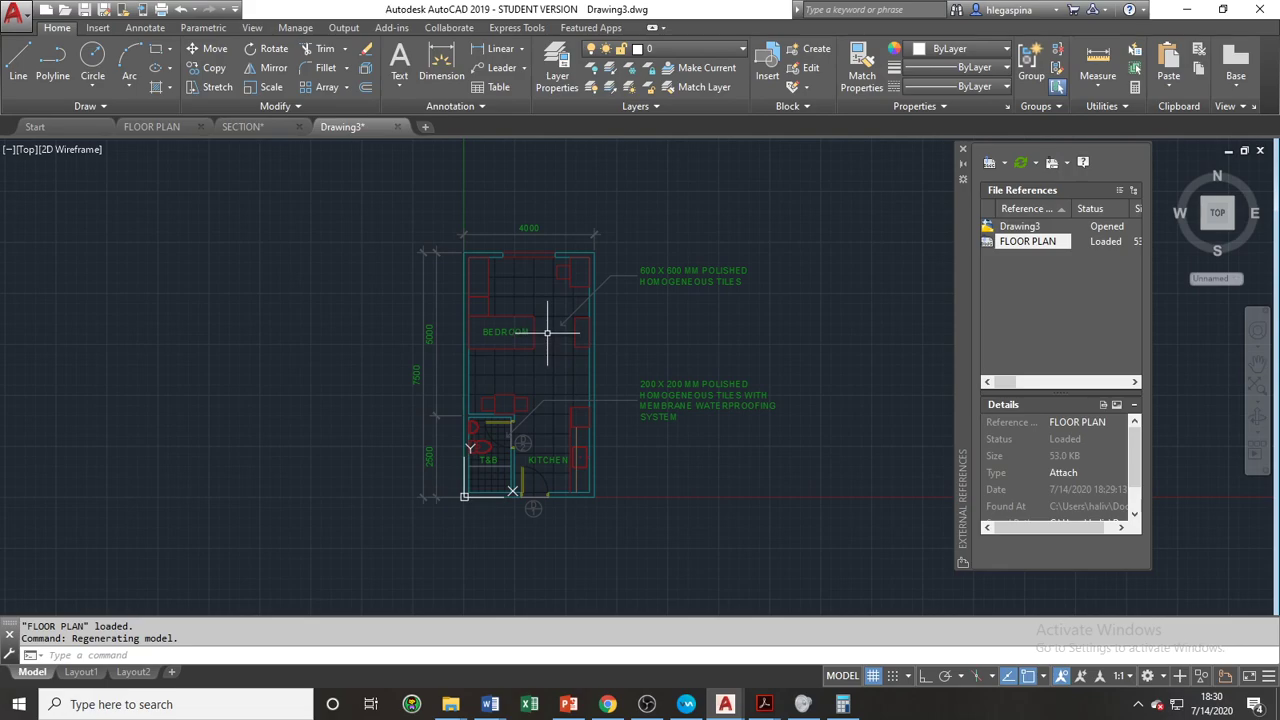
left_click(262, 127)
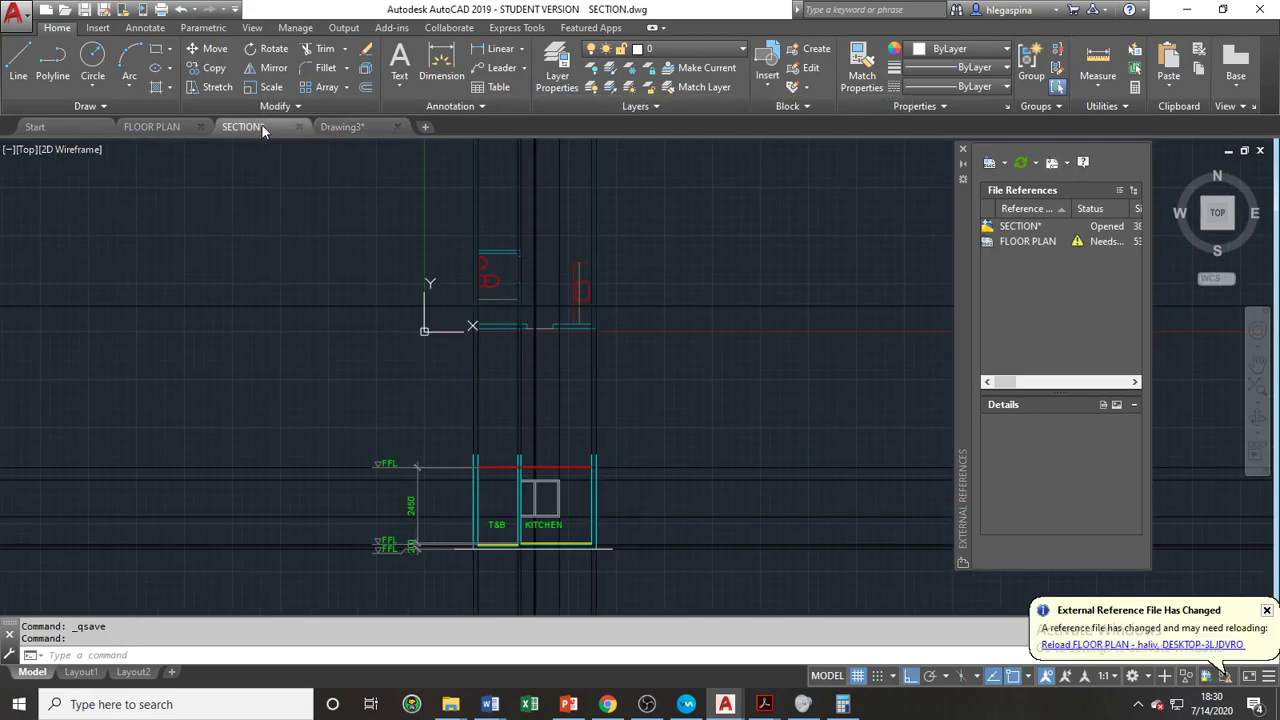
Step: Reload the FLOOR PLAN reference in SECTION.dwg and adjust the view
right_click(1016, 241)
left_click(1079, 309)
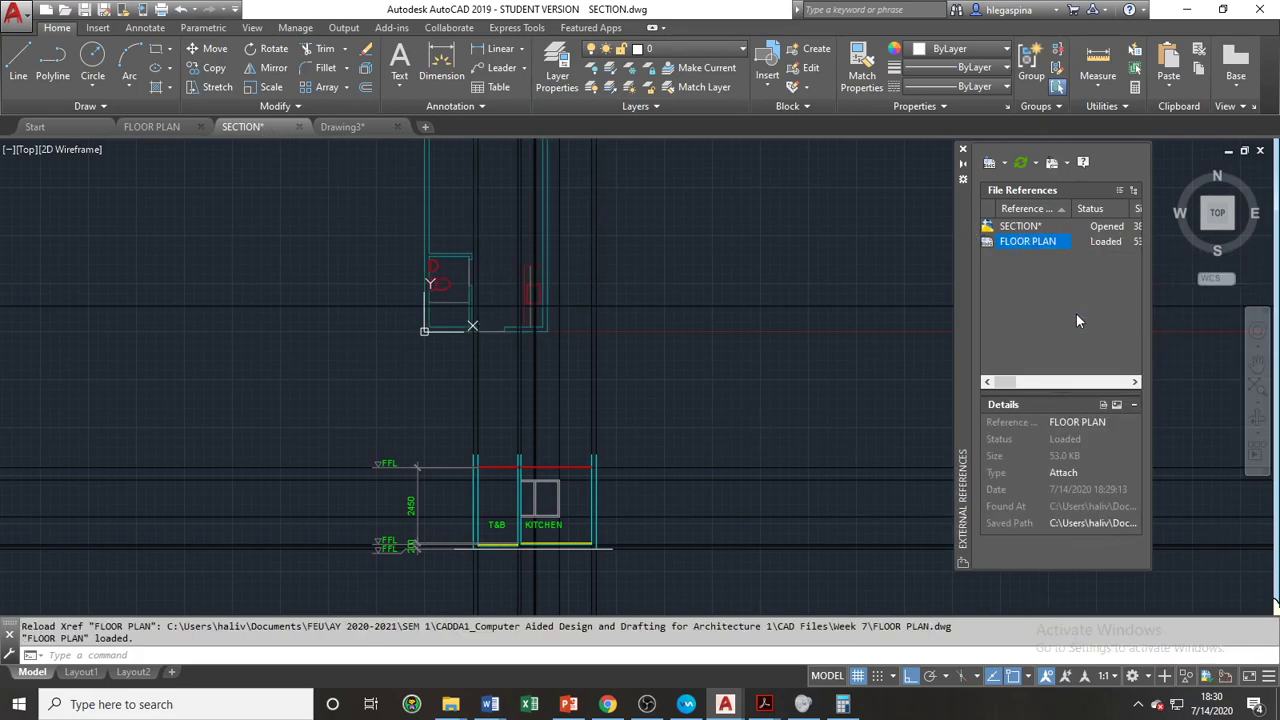
scroll(560, 318, "up", 4)
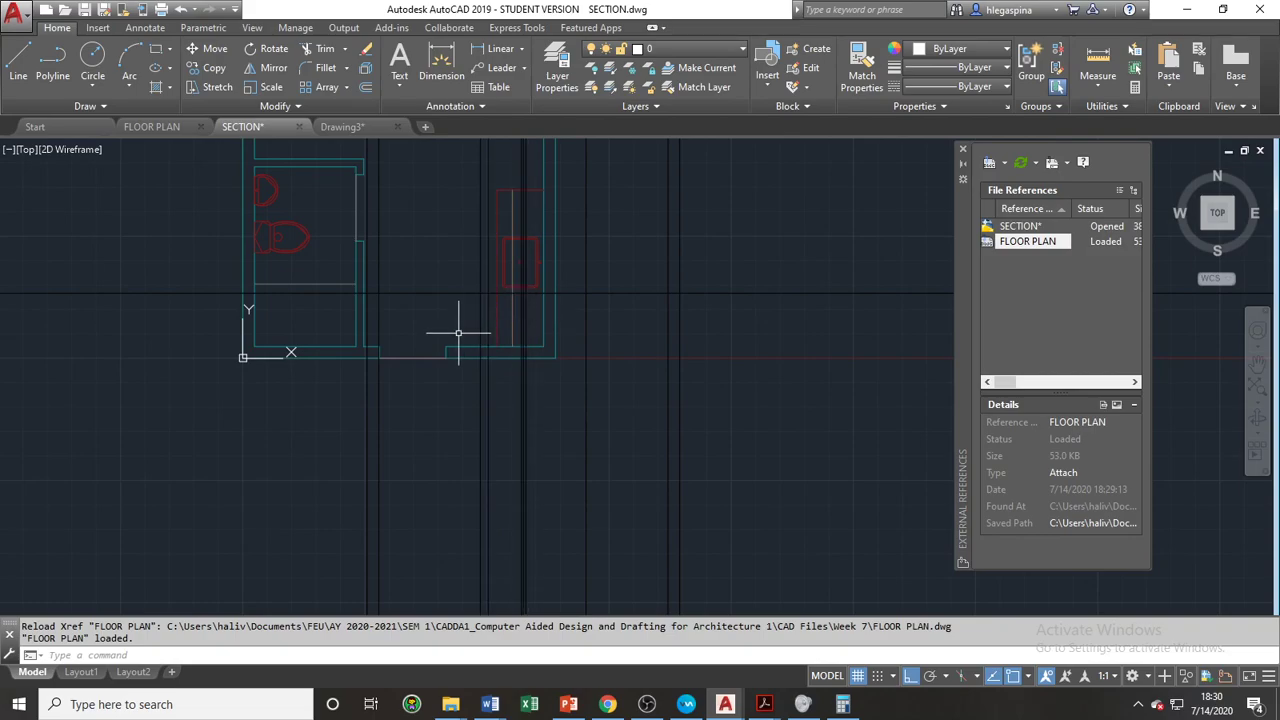
scroll(457, 334, "down", 2)
middle_click_drag(309, 262, 441, 388)
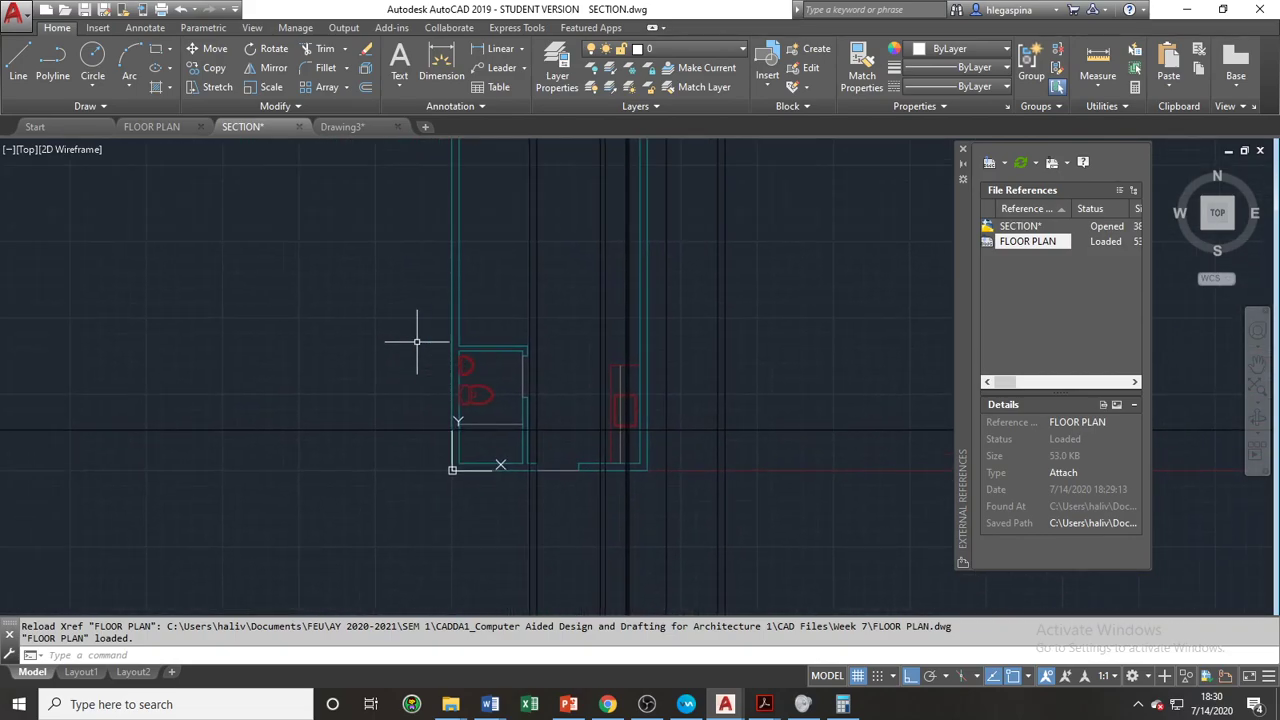
Step: Switch back to the Drawing3 tab
left_click(343, 128)
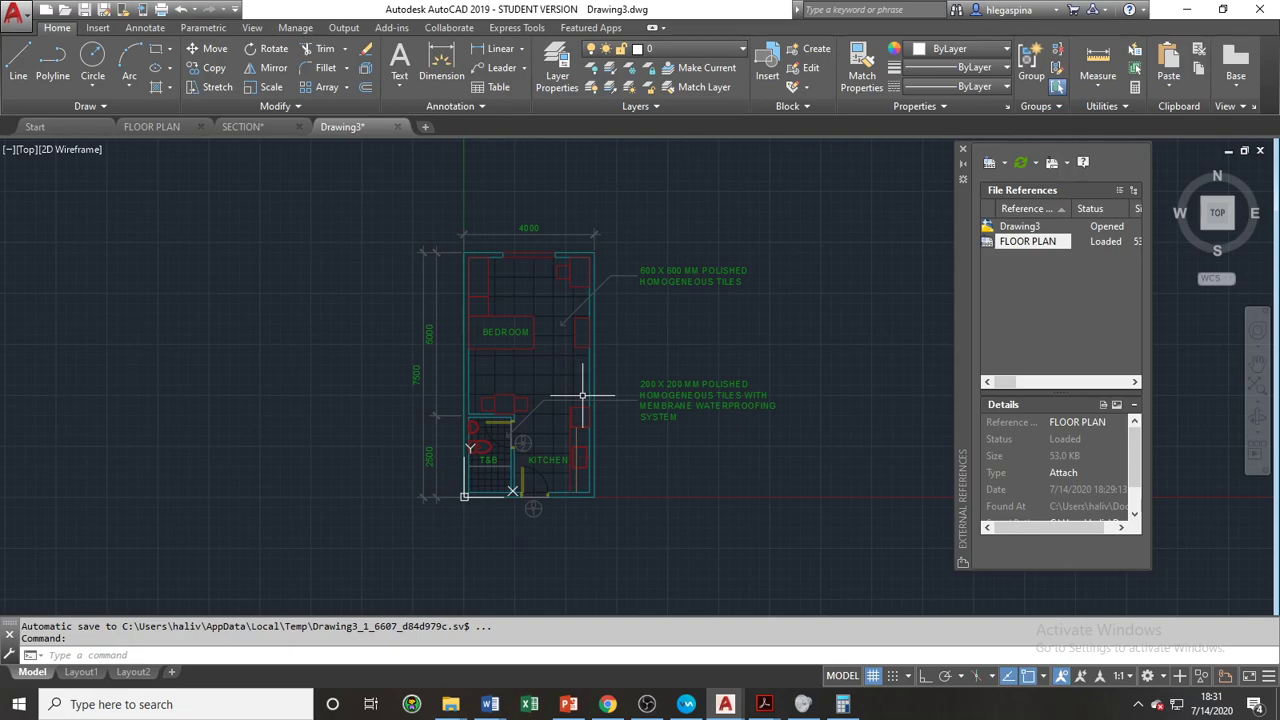
Step: Use LAYFRZ to freeze the xref's notes, furniture, floor hatch and dimensions layers
type("LAY")
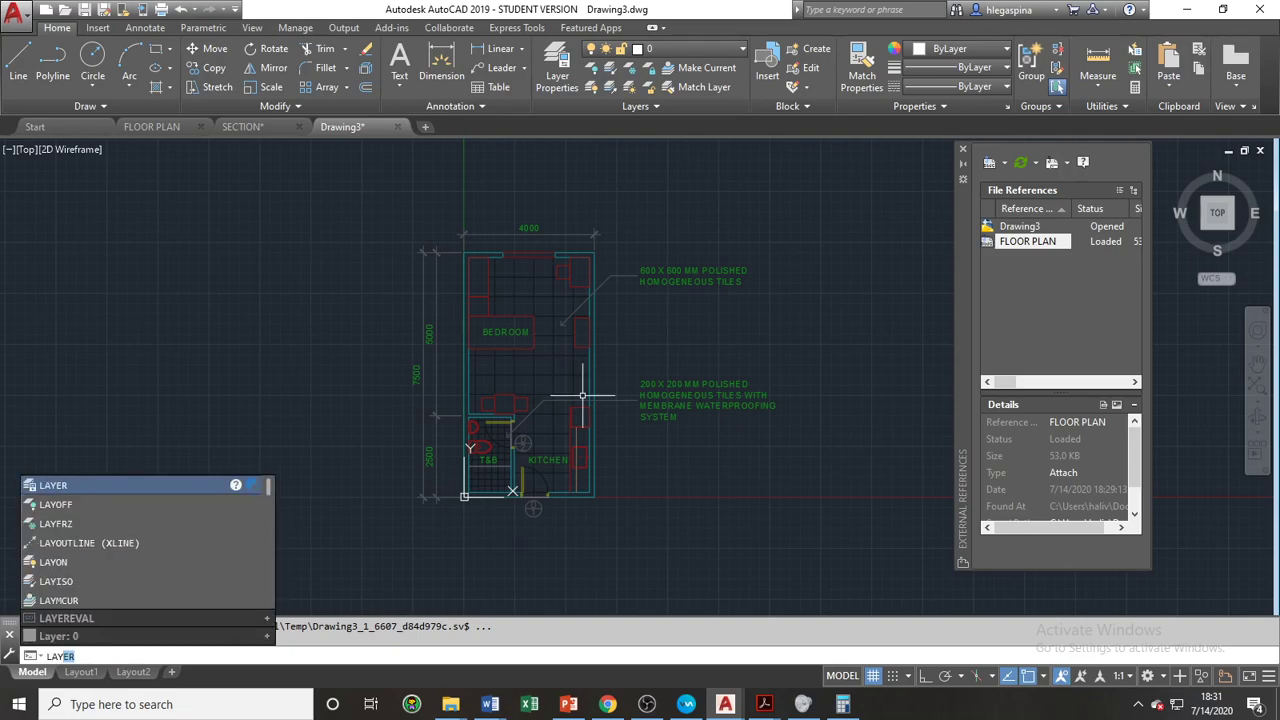
type("FRZ")
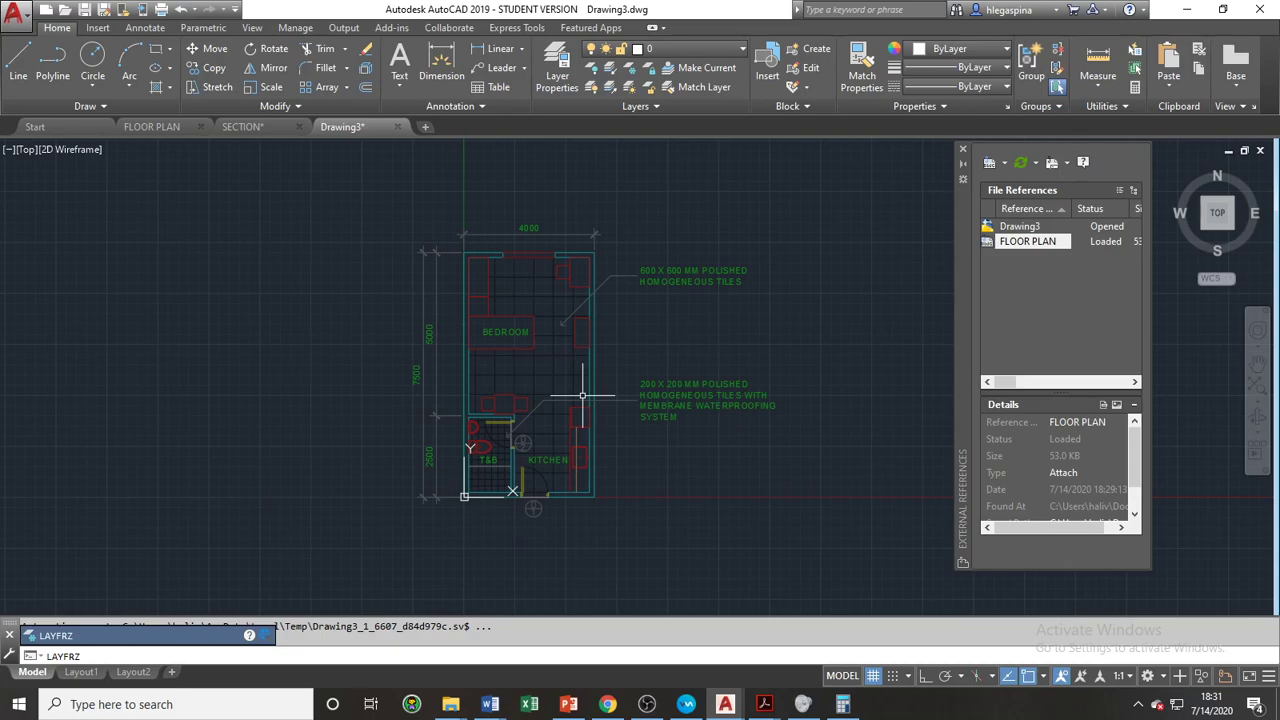
key("Return")
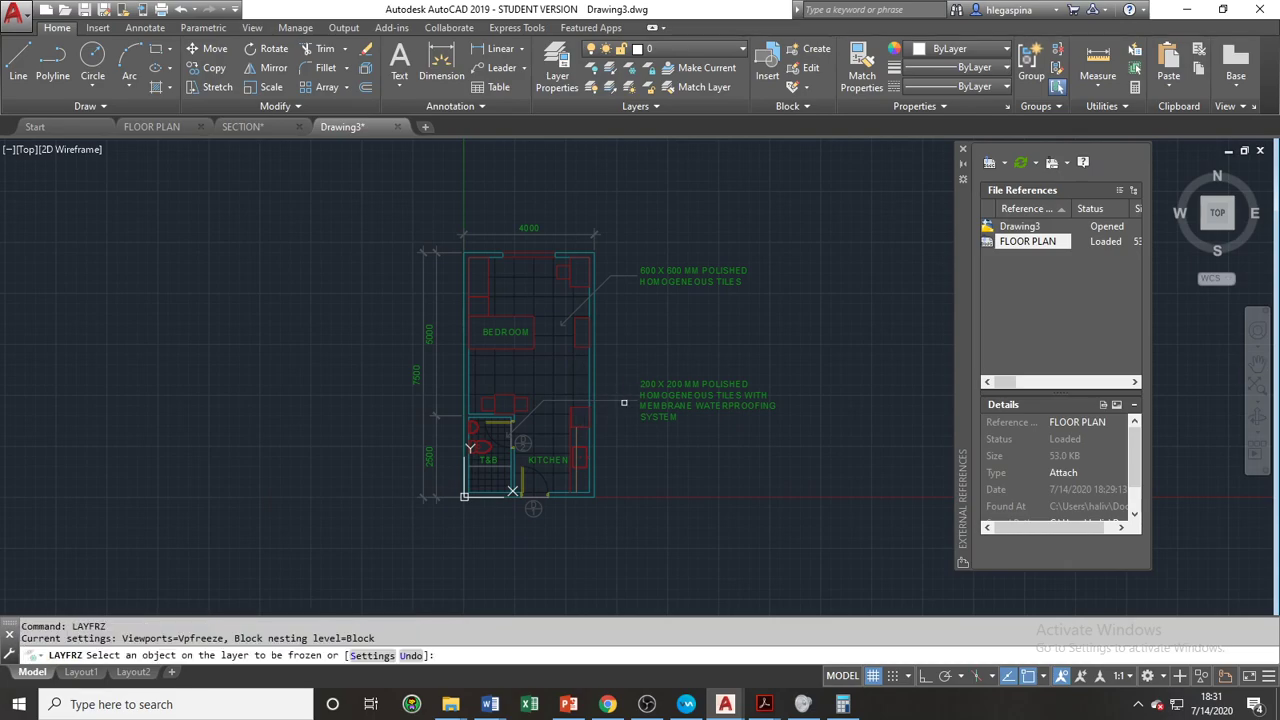
left_click(624, 402)
left_click(656, 390)
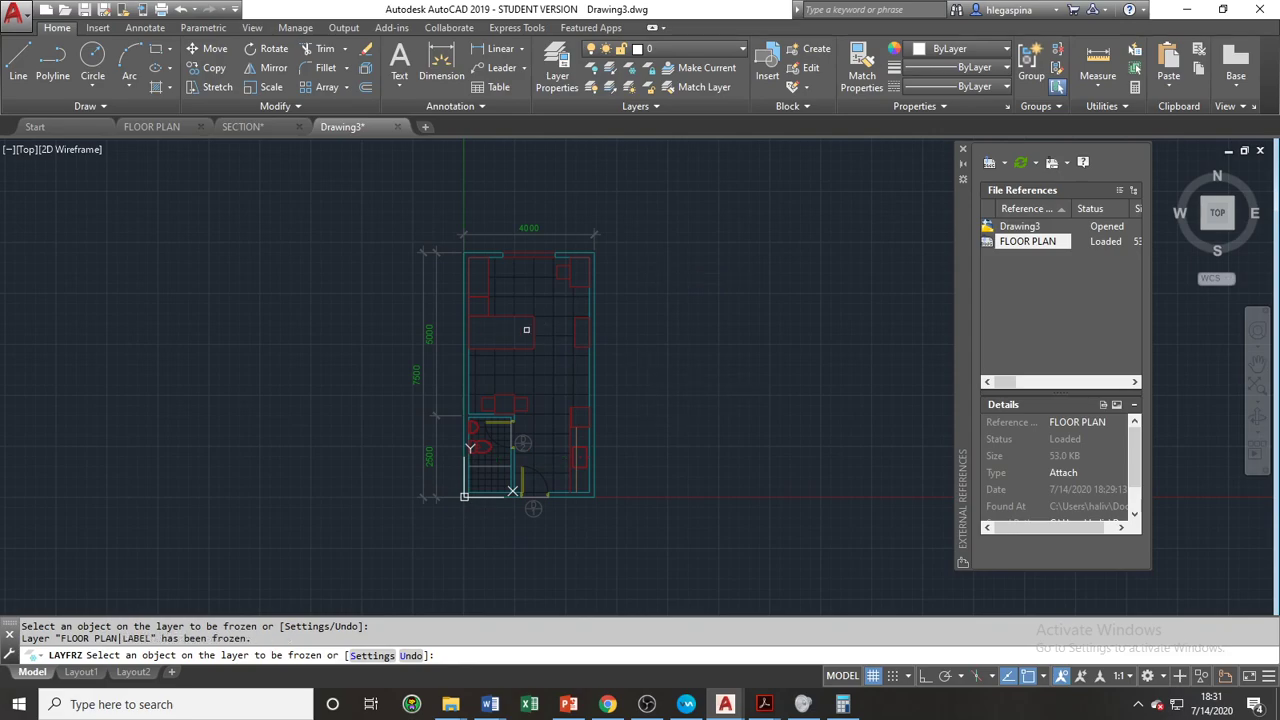
left_click(536, 329)
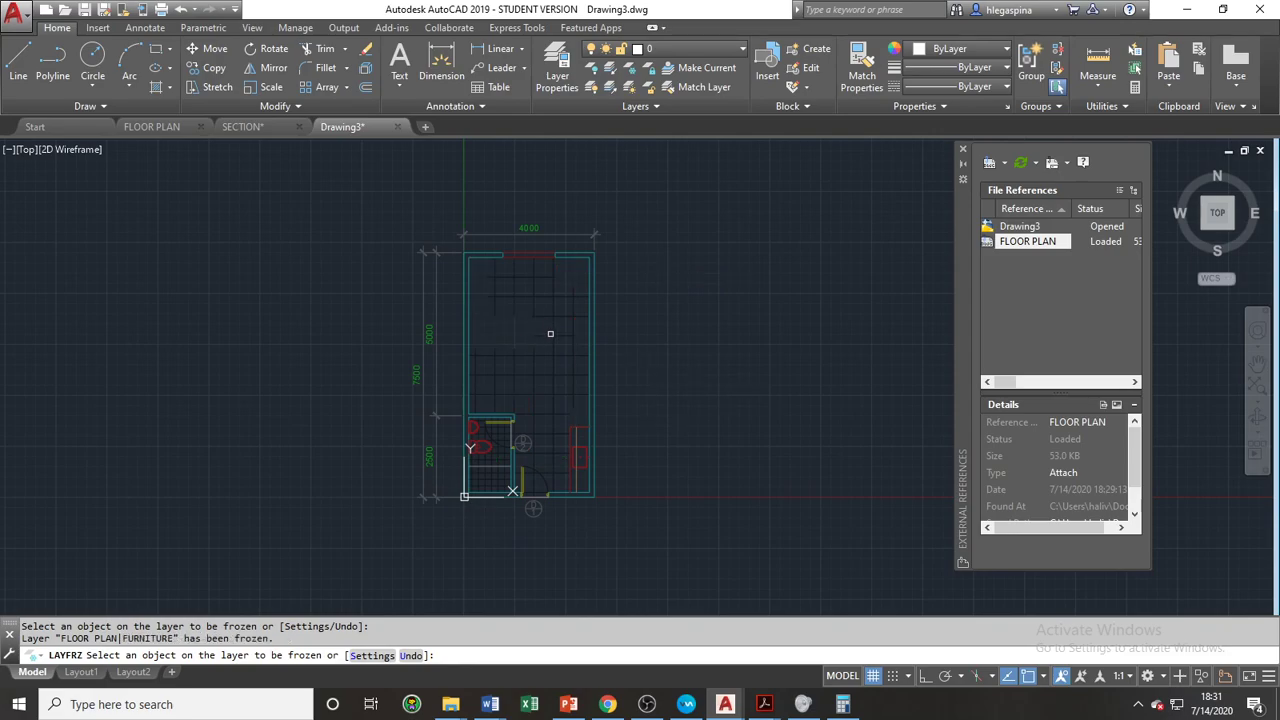
left_click(550, 333)
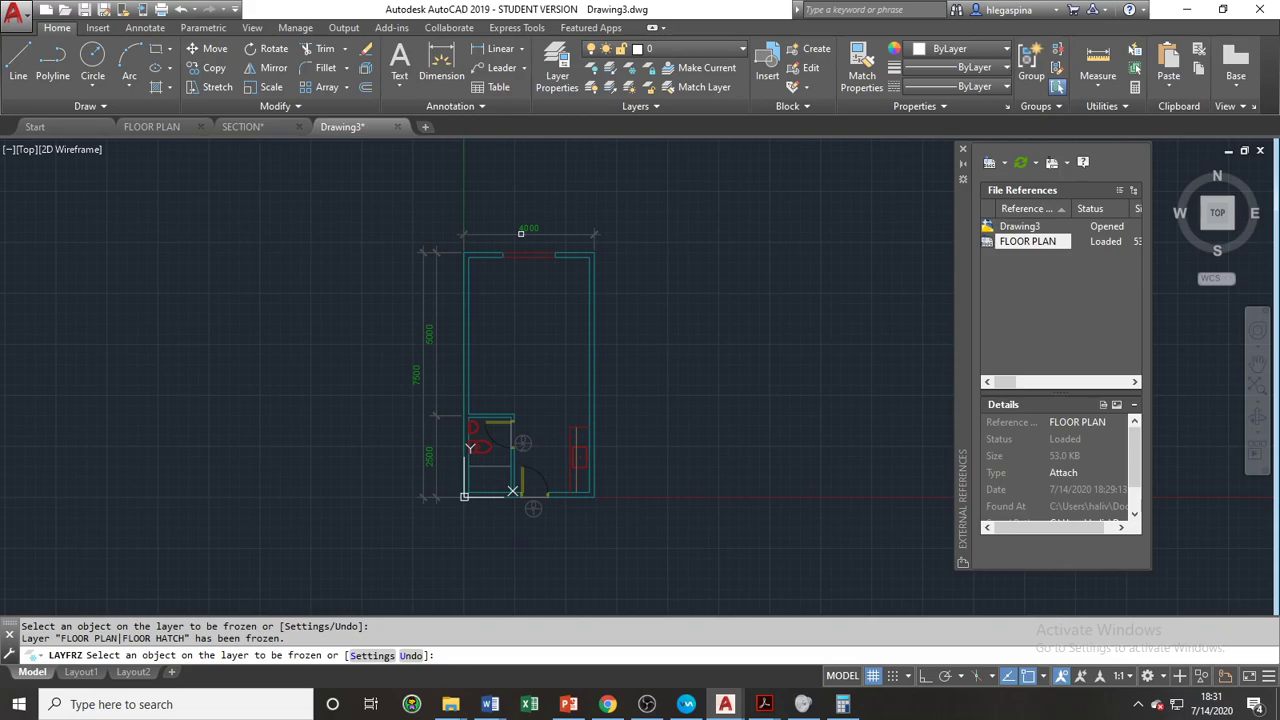
left_click(520, 233)
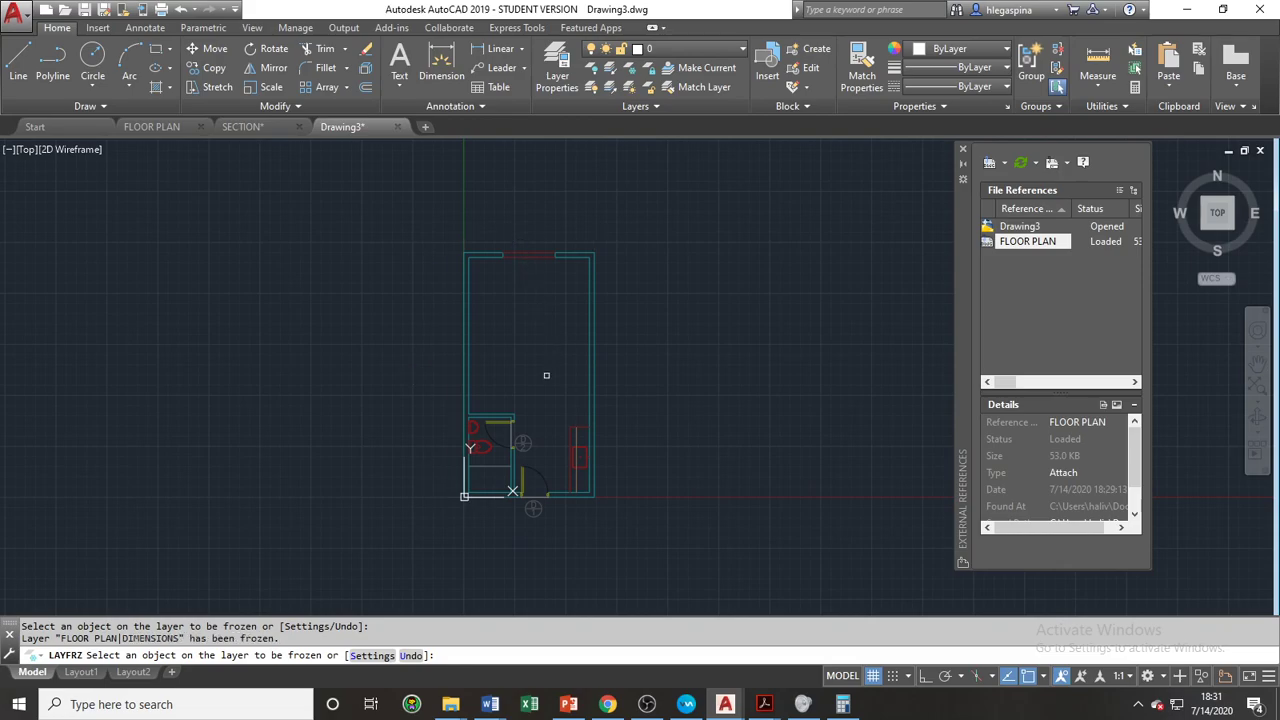
middle_click_drag(546, 375, 494, 260)
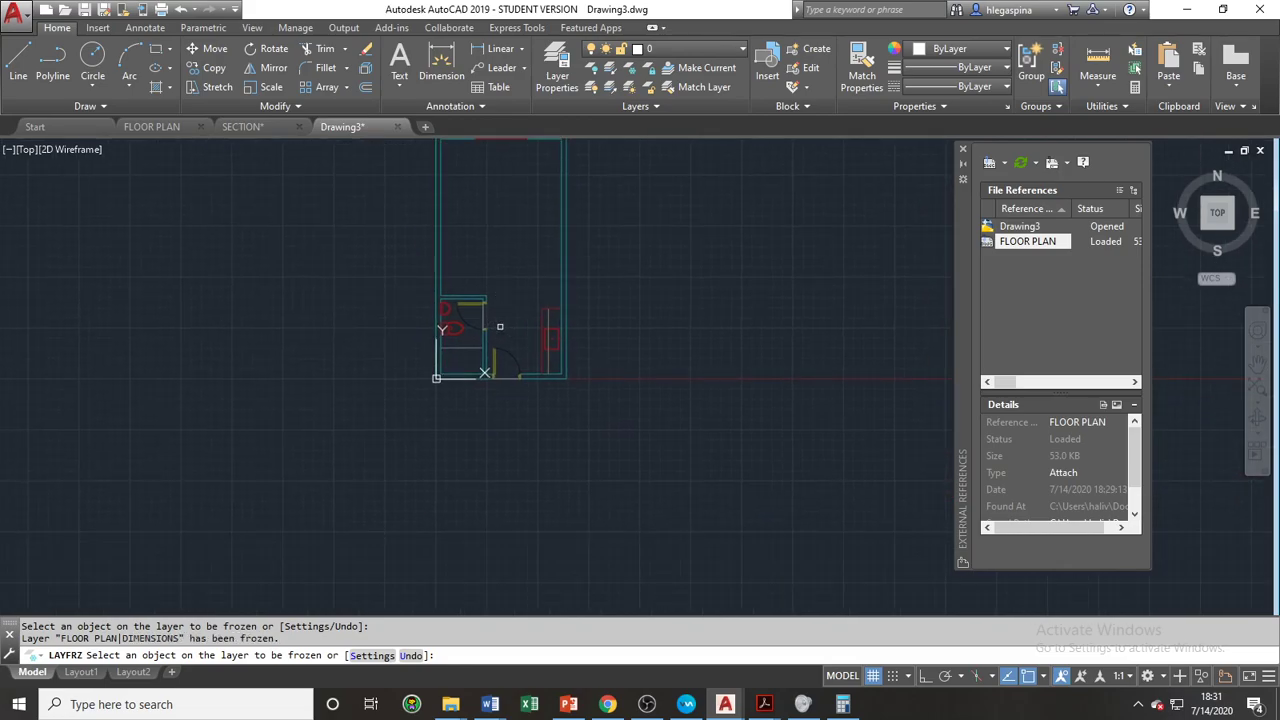
Step: Freeze the door tag, hidden-line, door arc, fixture and T&B line layers, then end LAYFRZ
left_click(500, 326)
scroll(533, 330, "up", 4)
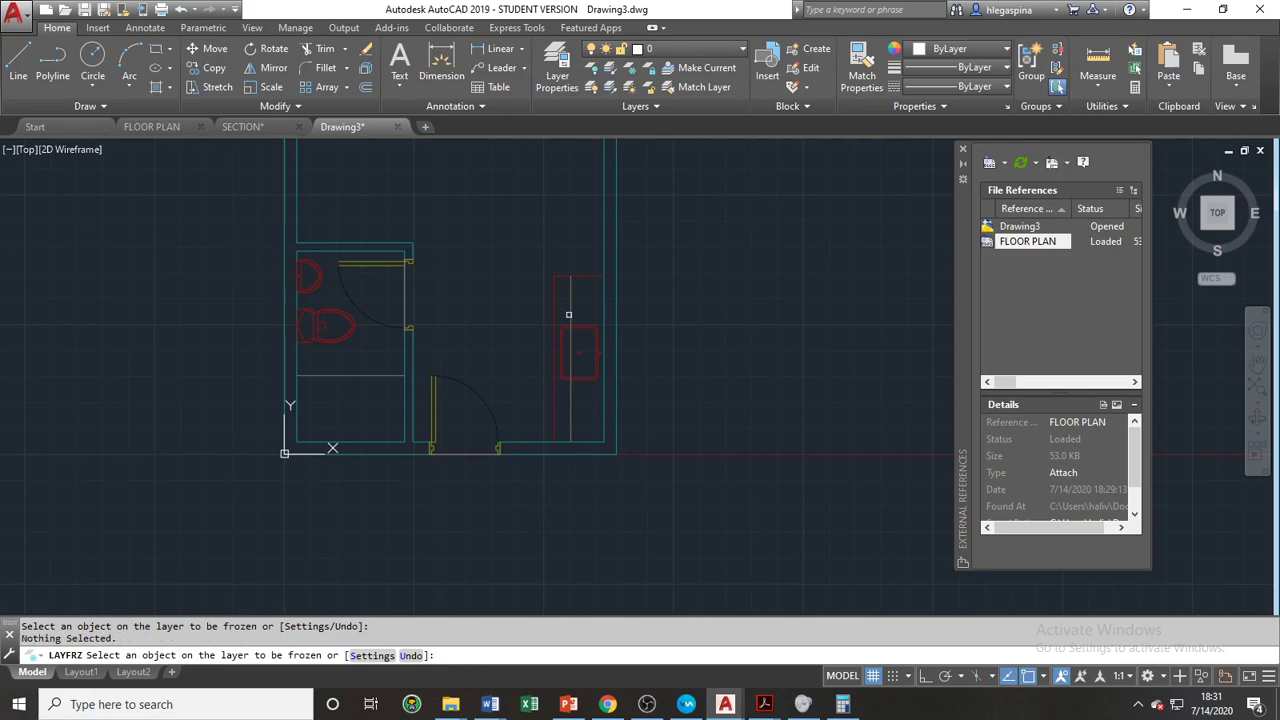
left_click(570, 315)
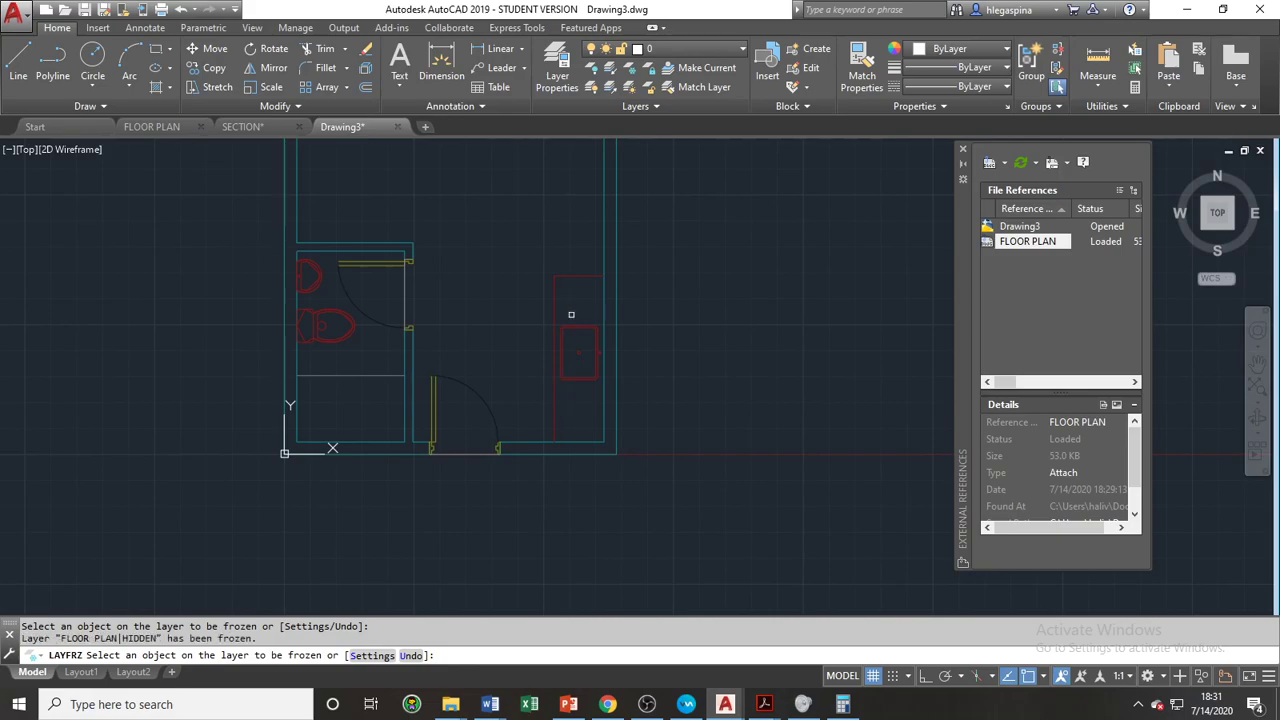
left_click(483, 396)
left_click(554, 400)
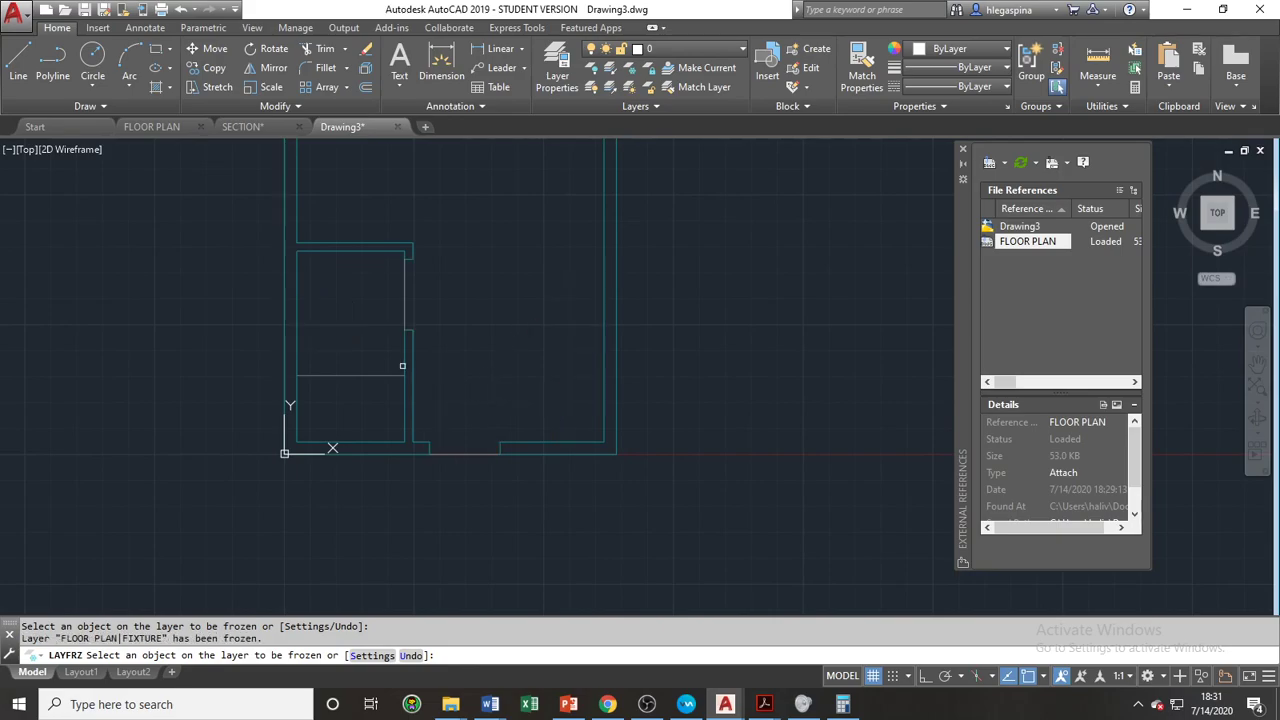
left_click(364, 374)
left_click(404, 313)
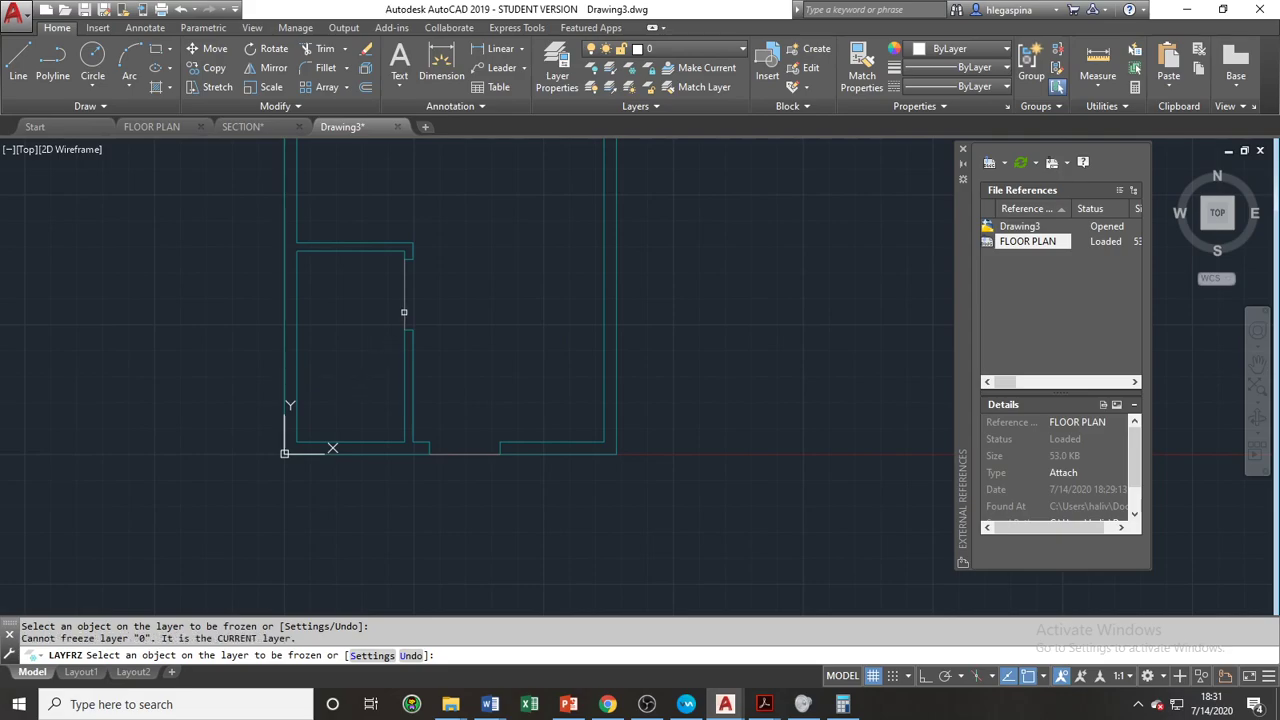
scroll(447, 313, "down", 2)
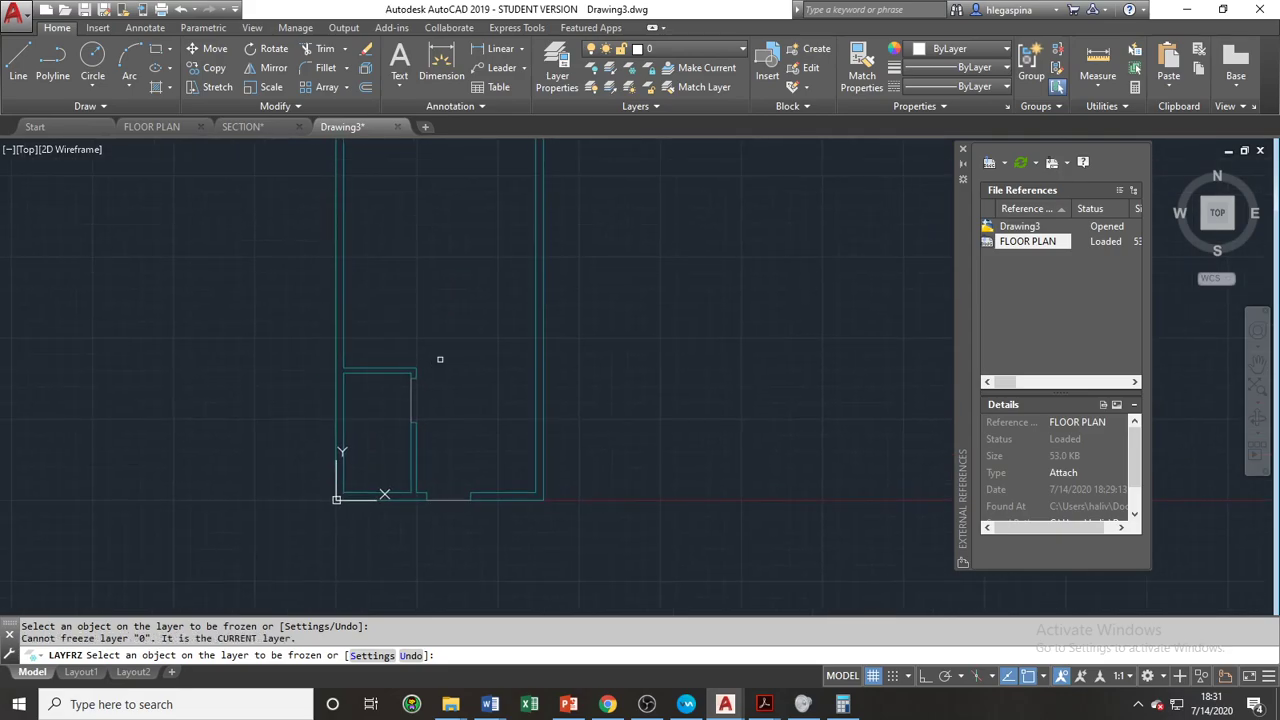
middle_click_drag(420, 314, 434, 386)
key("Return")
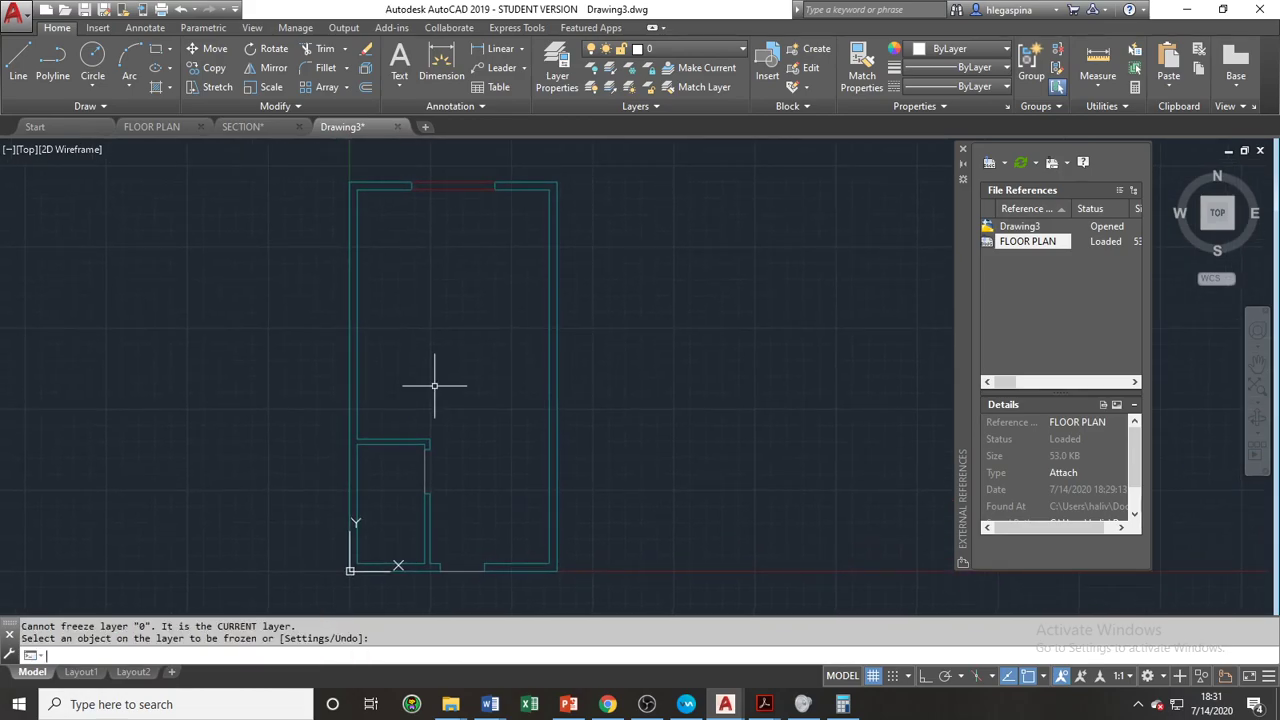
key("Escape")
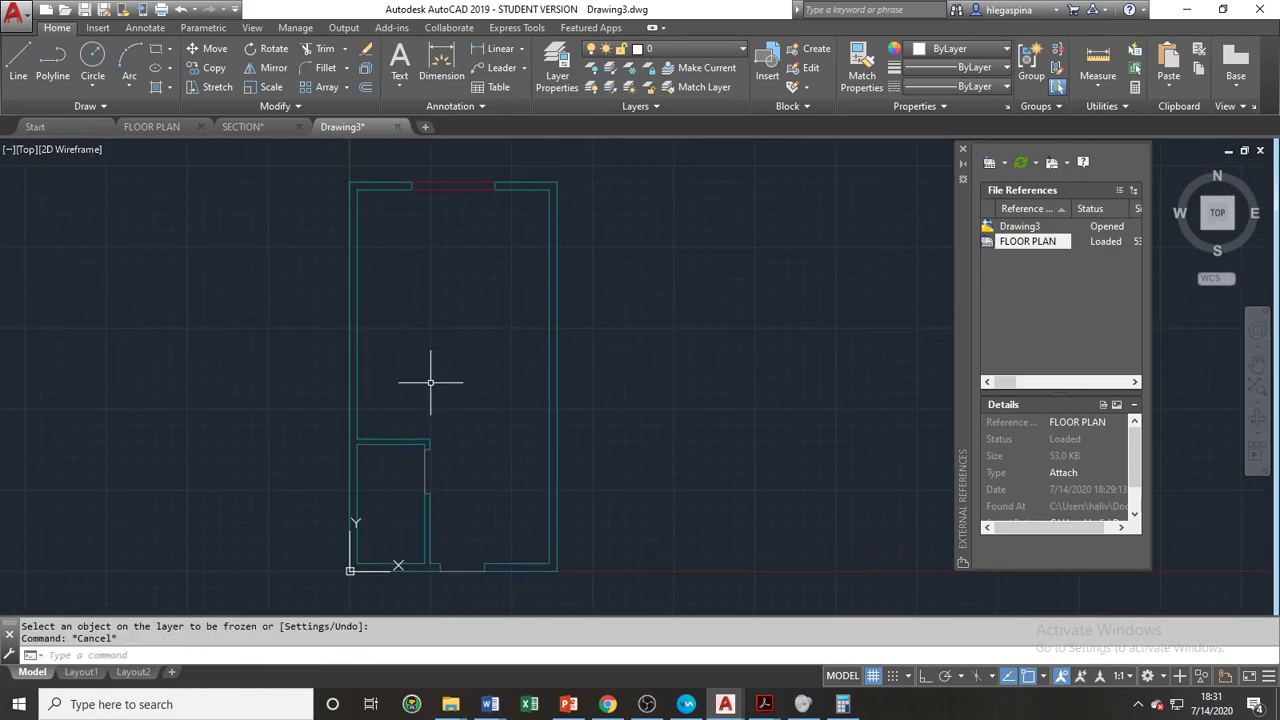
mouse_move(409, 363)
middle_mouse_down()
mouse_move(449, 360)
mouse_move(496, 325)
mouse_move(537, 386)
middle_mouse_up()
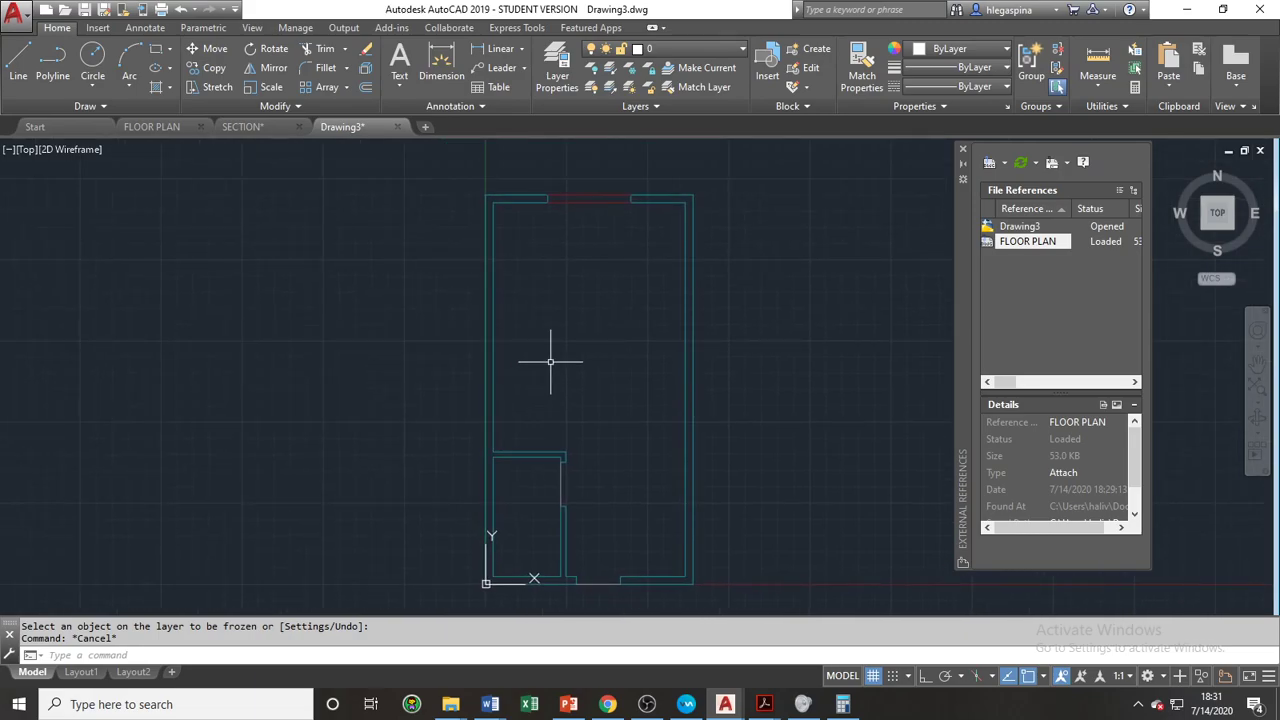
mouse_move(581, 402)
middle_mouse_down()
mouse_move(529, 349)
mouse_move(536, 375)
middle_mouse_up()
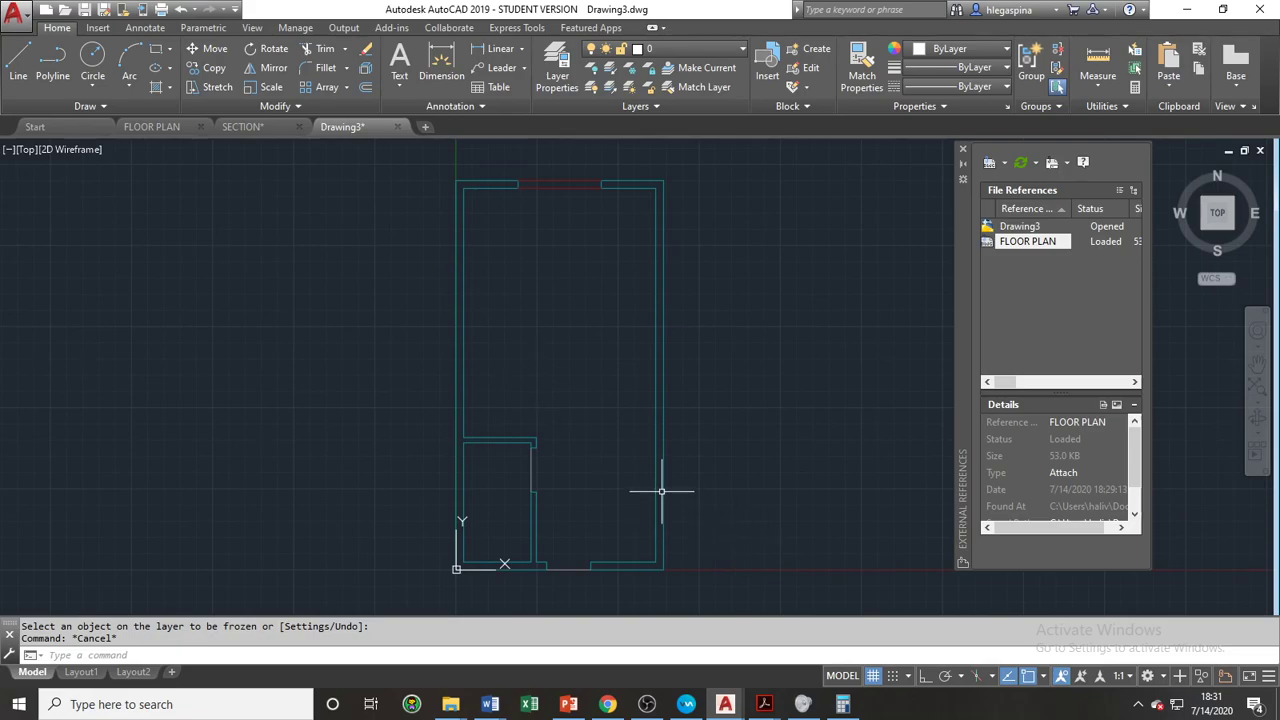
middle_click_drag(631, 481, 631, 467)
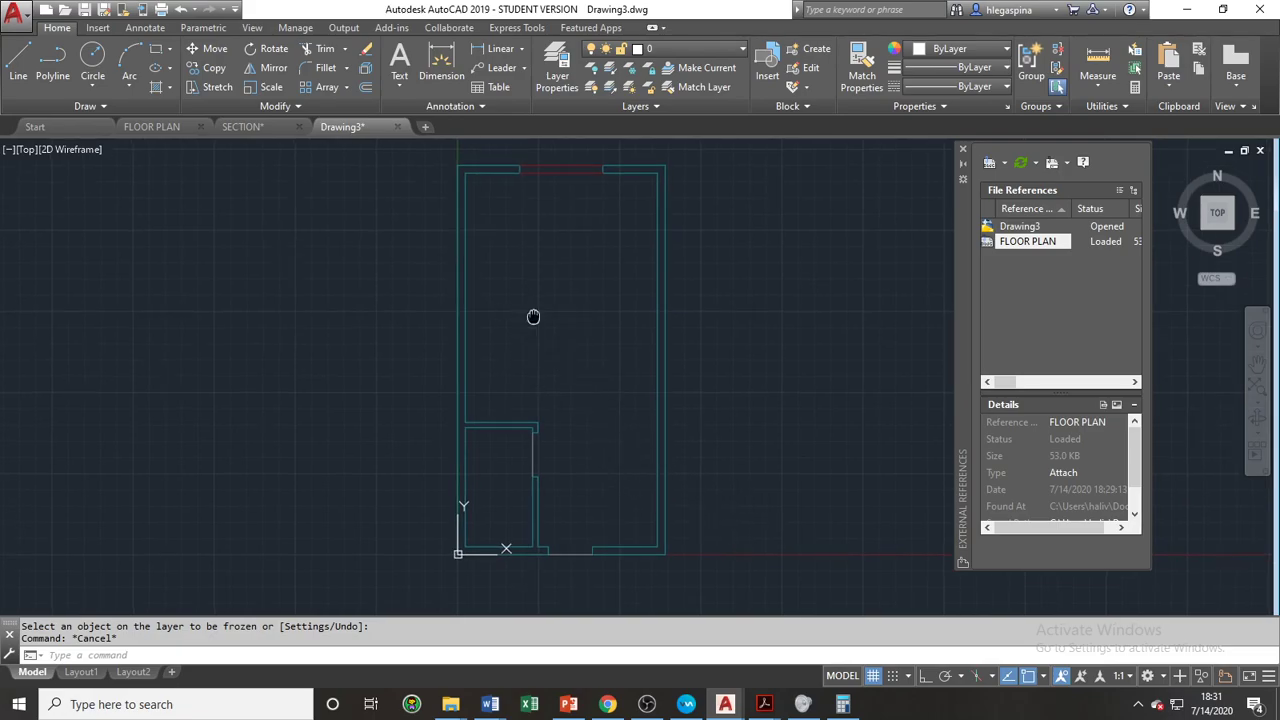
middle_click_drag(534, 317, 585, 276)
key("Escape")
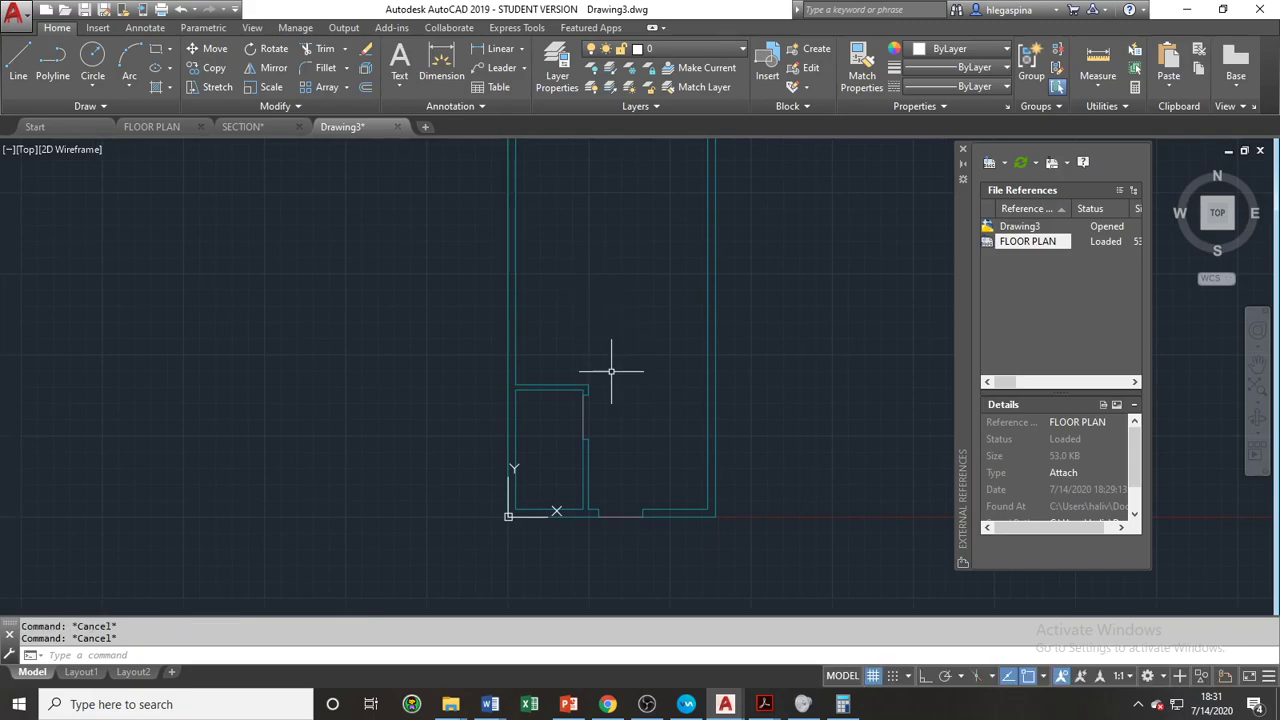
scroll(608, 434, "up", 2)
scroll(608, 434, "up", 2)
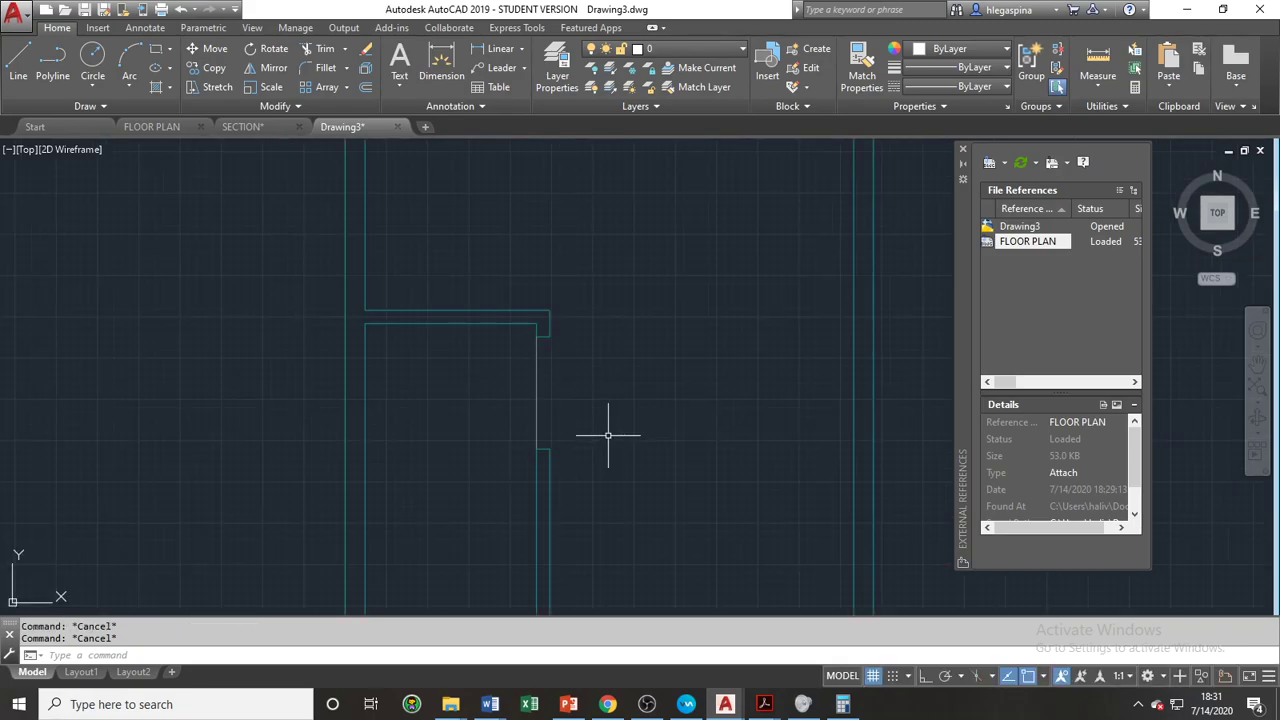
type("rec")
key("Return")
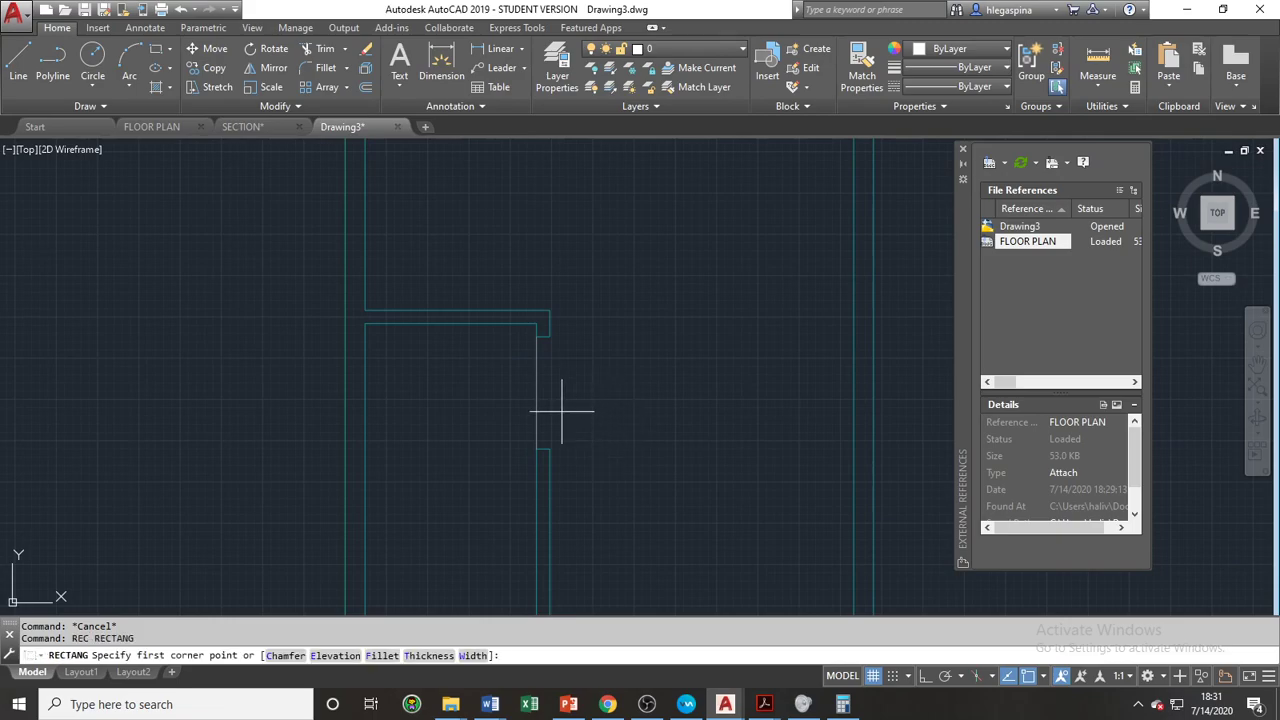
left_click(537, 448)
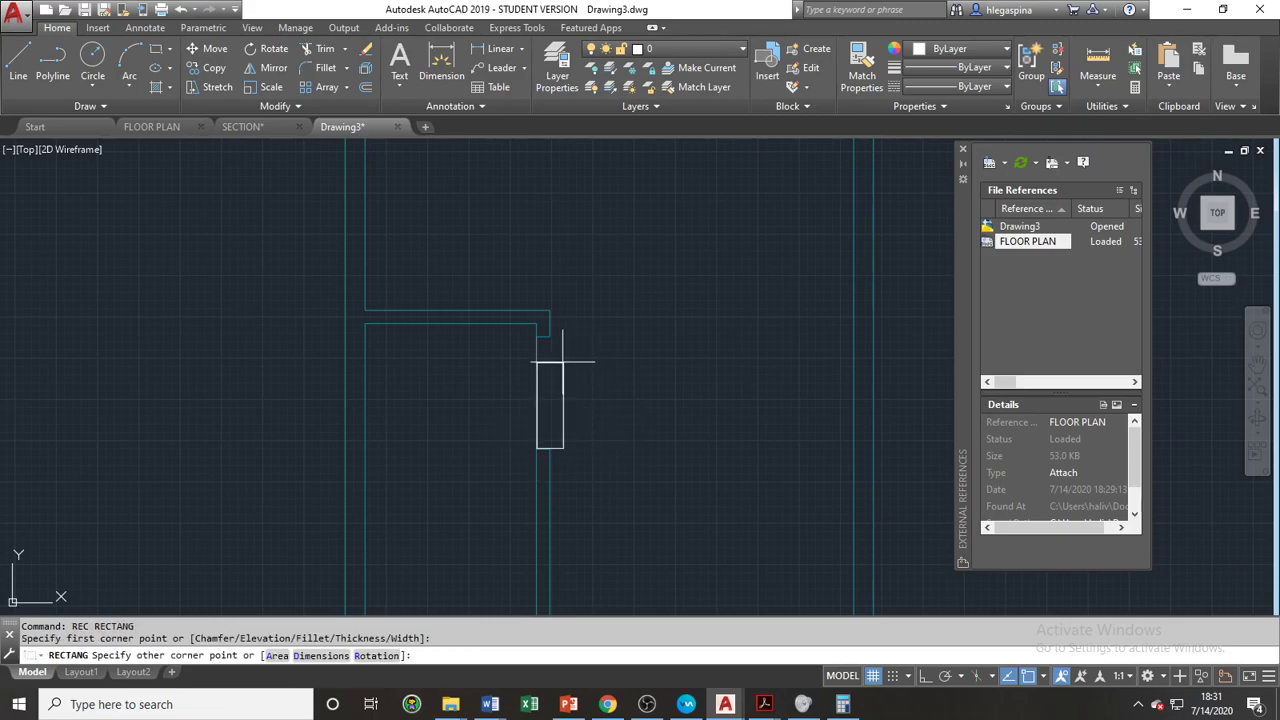
key("Escape")
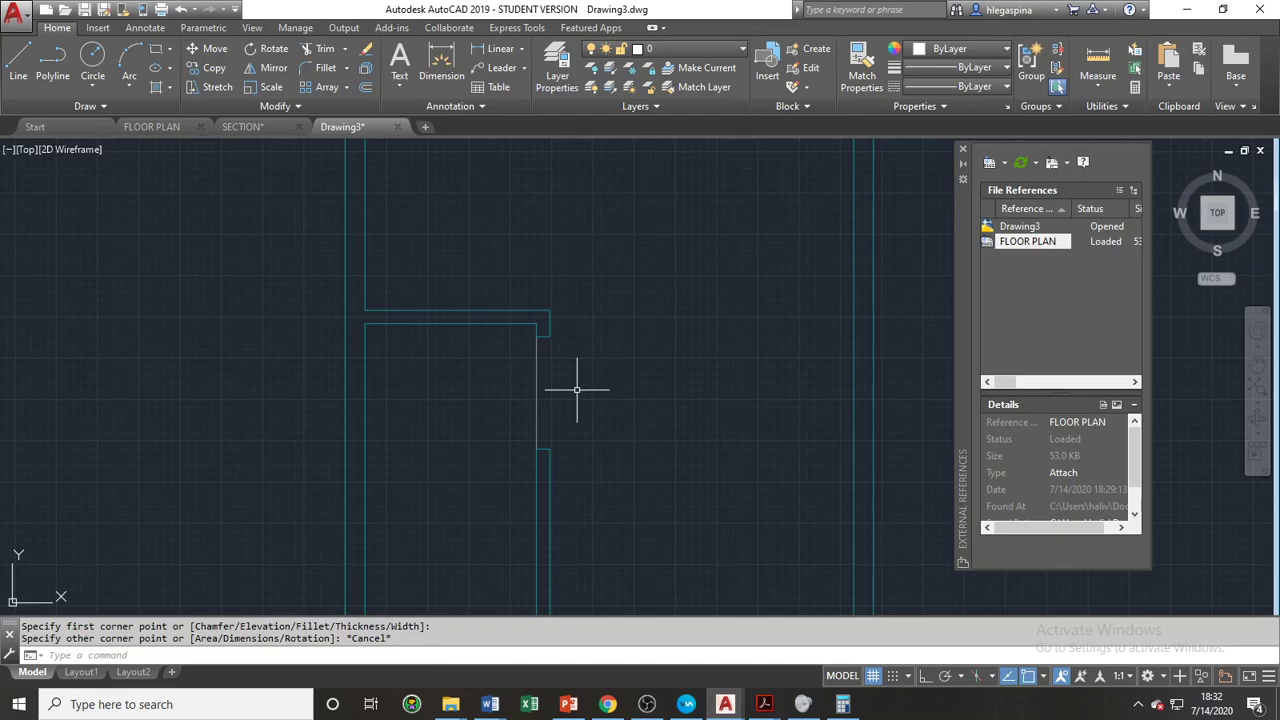
type("rec")
key("Return")
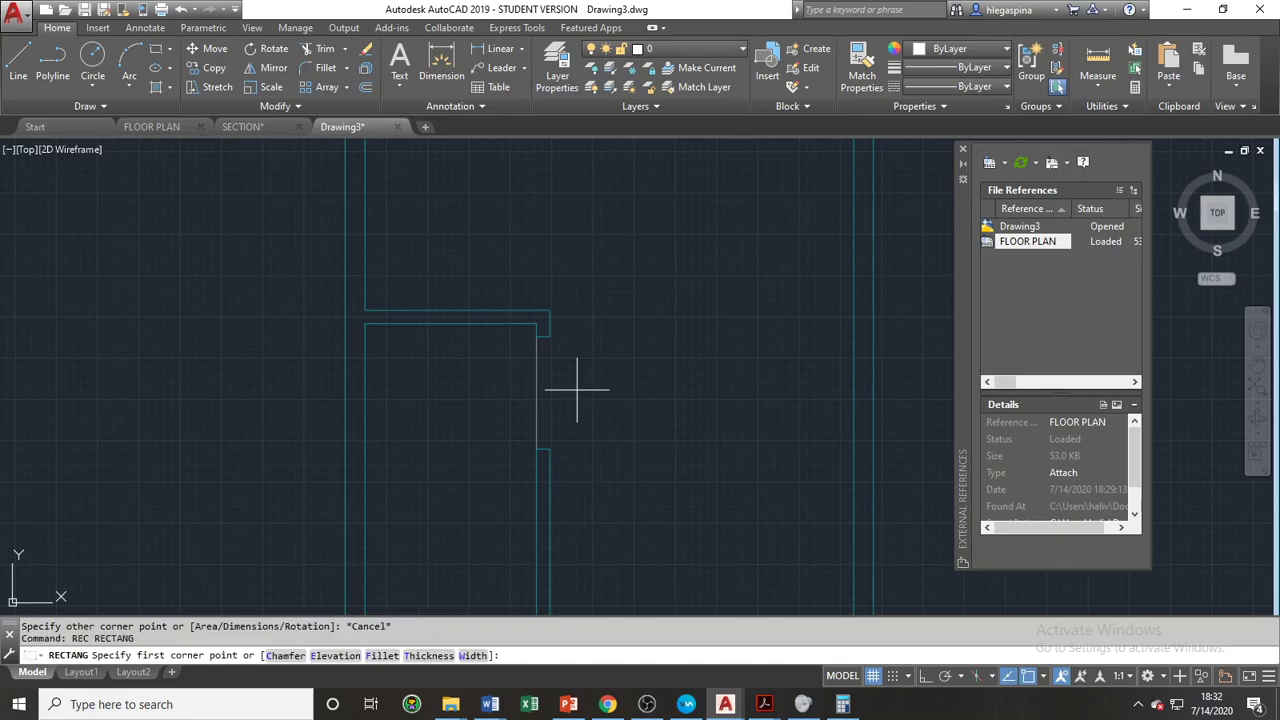
key("Escape")
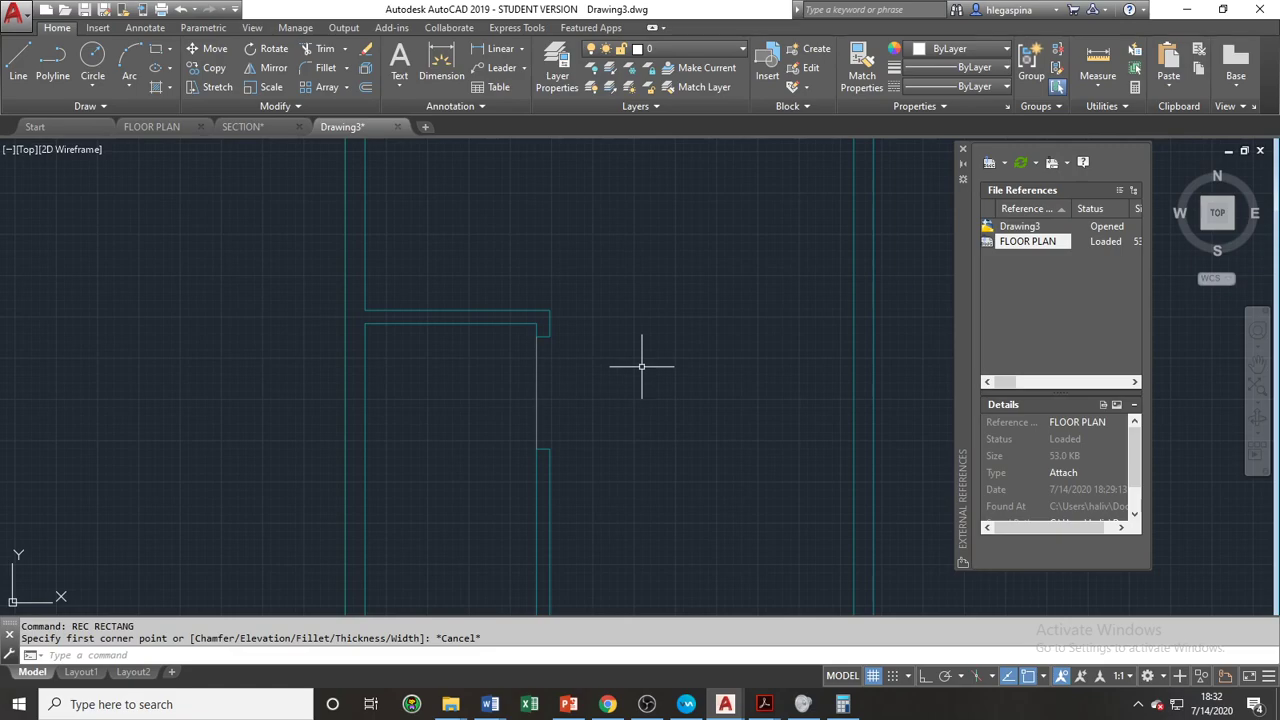
type("l")
key("Return")
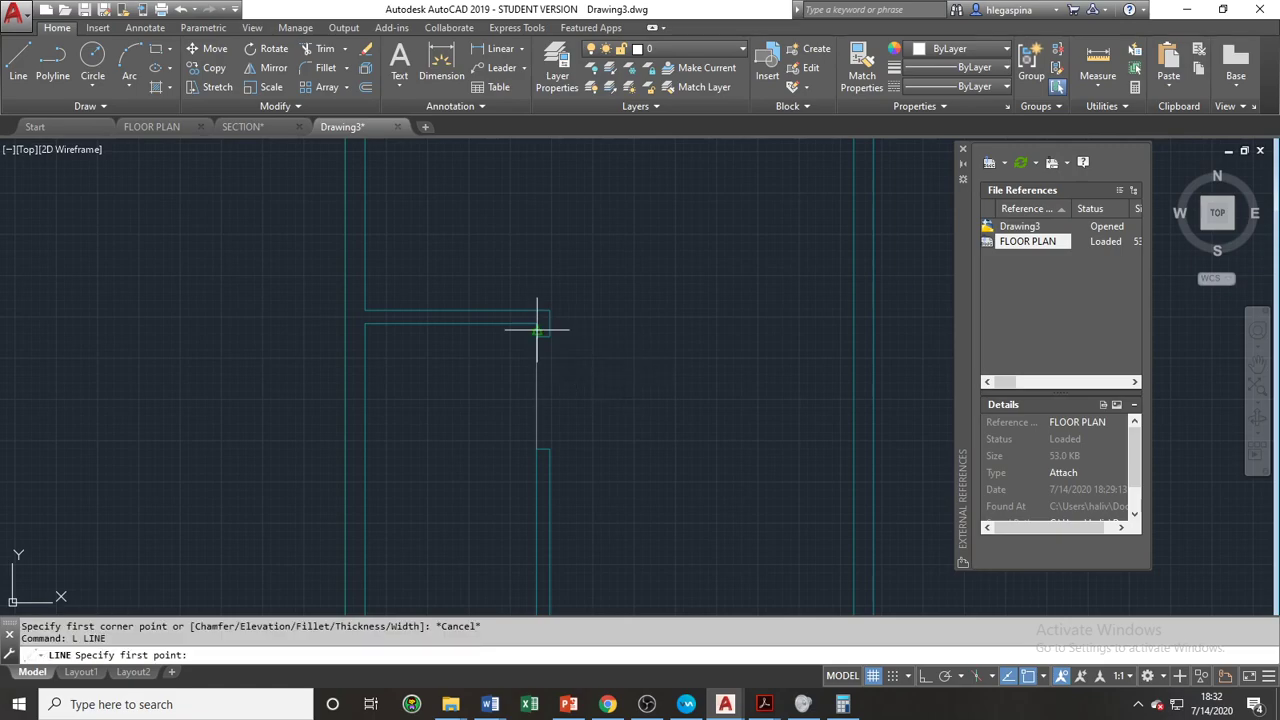
Step: Draw a 750-long vertical line down the doorway from the partition wall corner
left_click(537, 336)
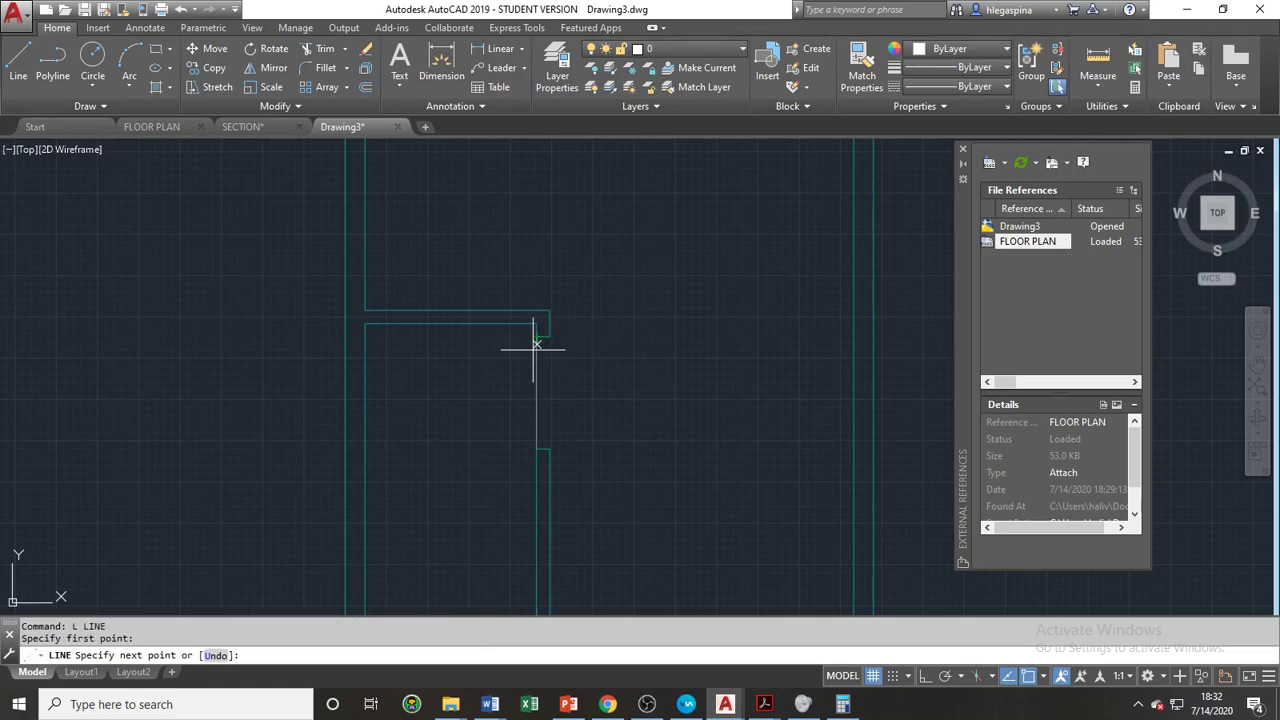
left_click(537, 449)
key("Escape")
Step: Copy the doorway line to the opposite face of the partition wall
left_click(545, 410)
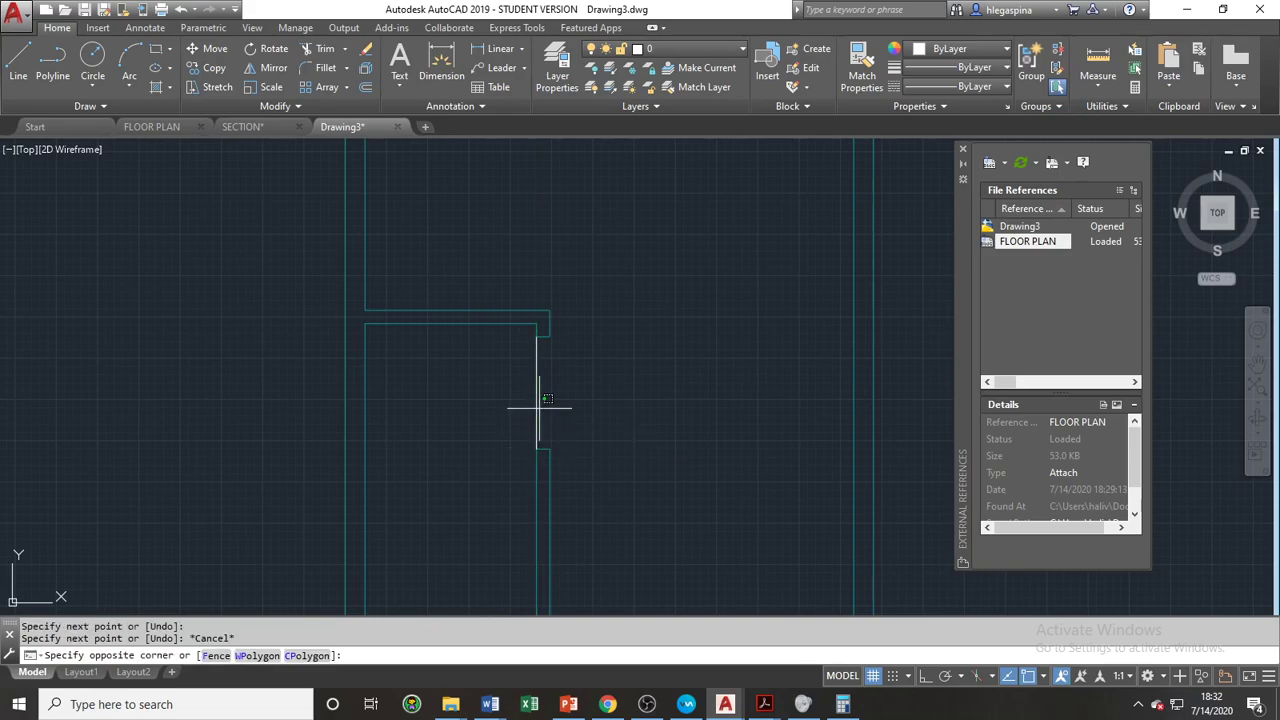
key("Escape")
left_click(537, 409)
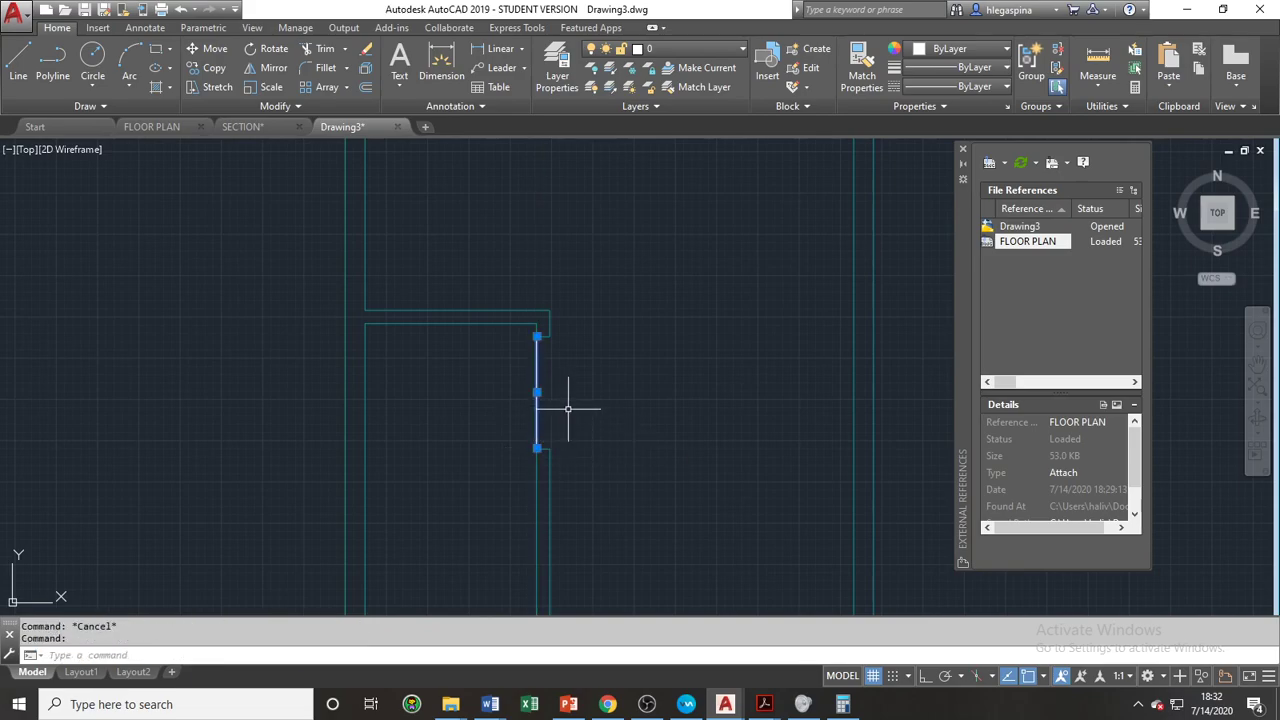
type("co")
key("Return")
left_click(537, 449)
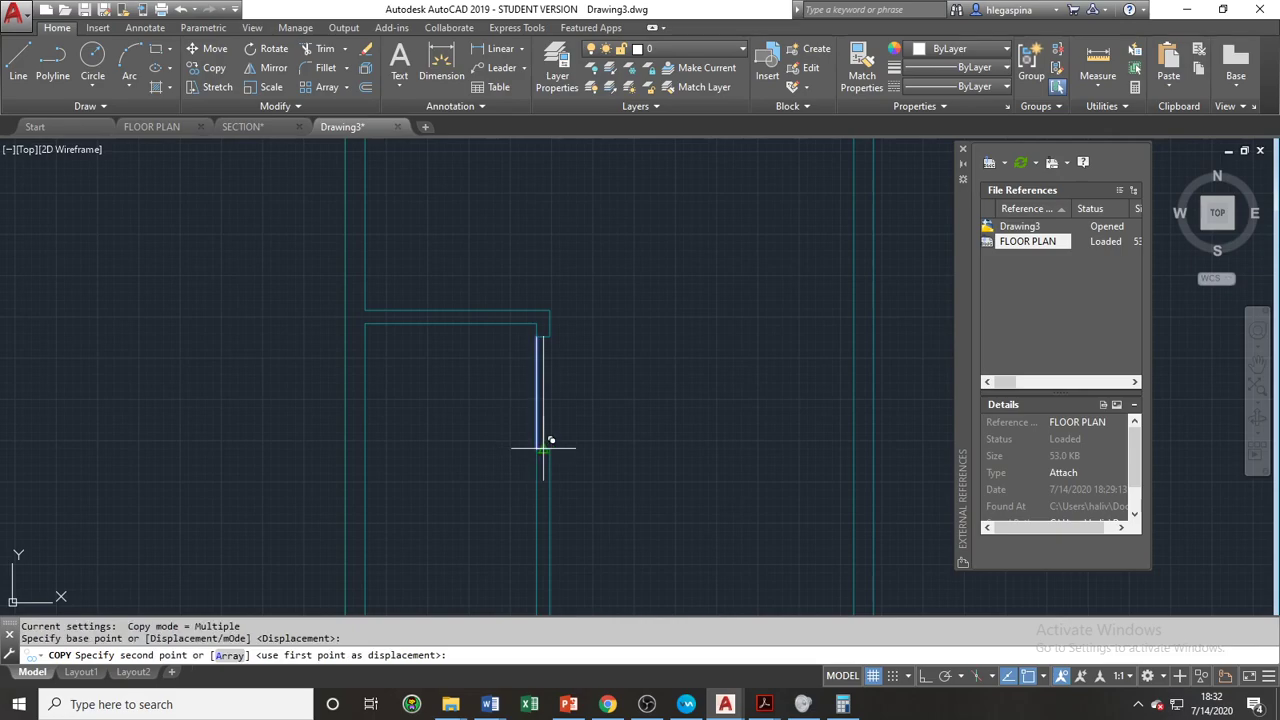
left_click(549, 449)
key("Escape")
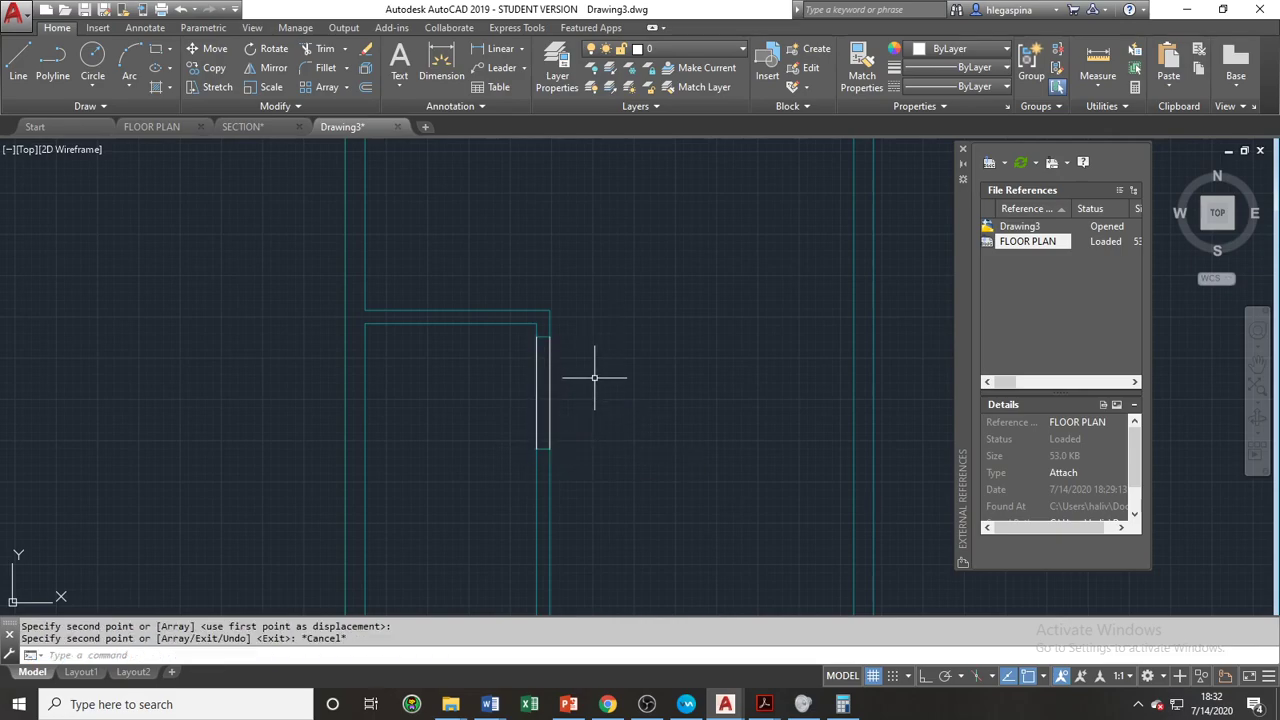
middle_click_drag(594, 374, 570, 410)
Step: Pan and zoom around the floor plan to inspect the room openings
scroll(571, 414, "down", 4)
scroll(572, 418, "up", 3)
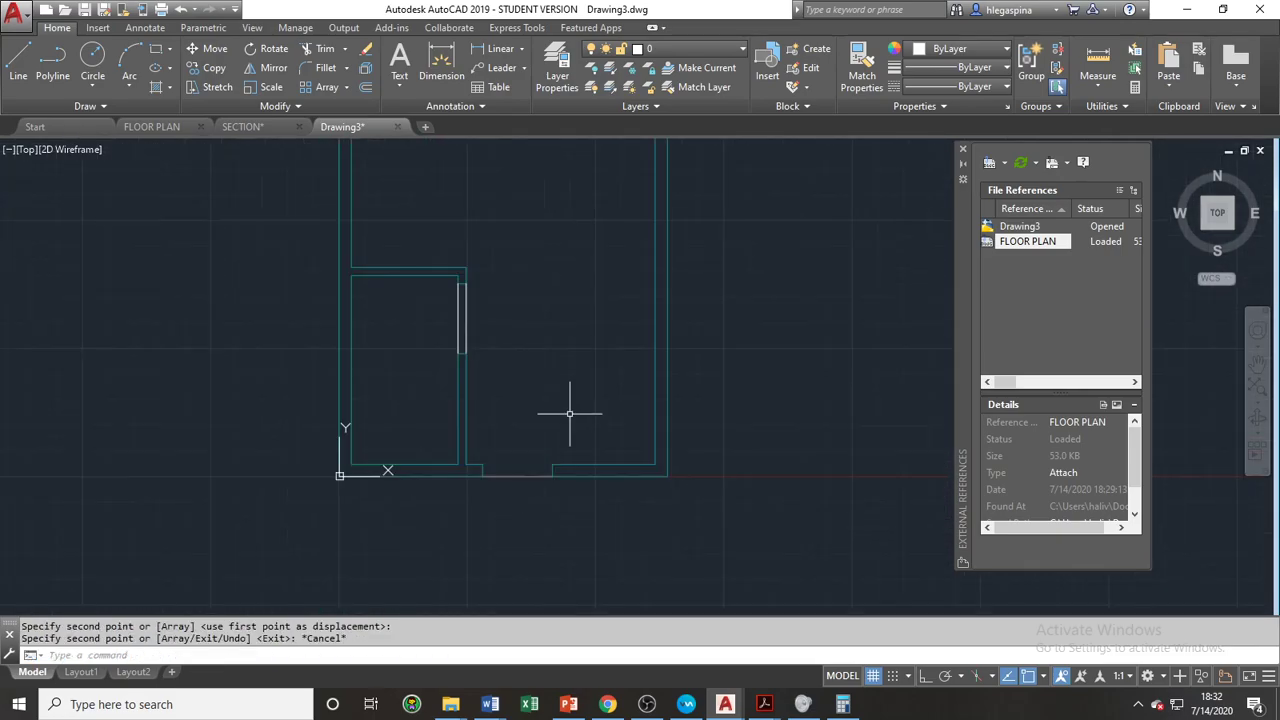
scroll(534, 408, "up", 4)
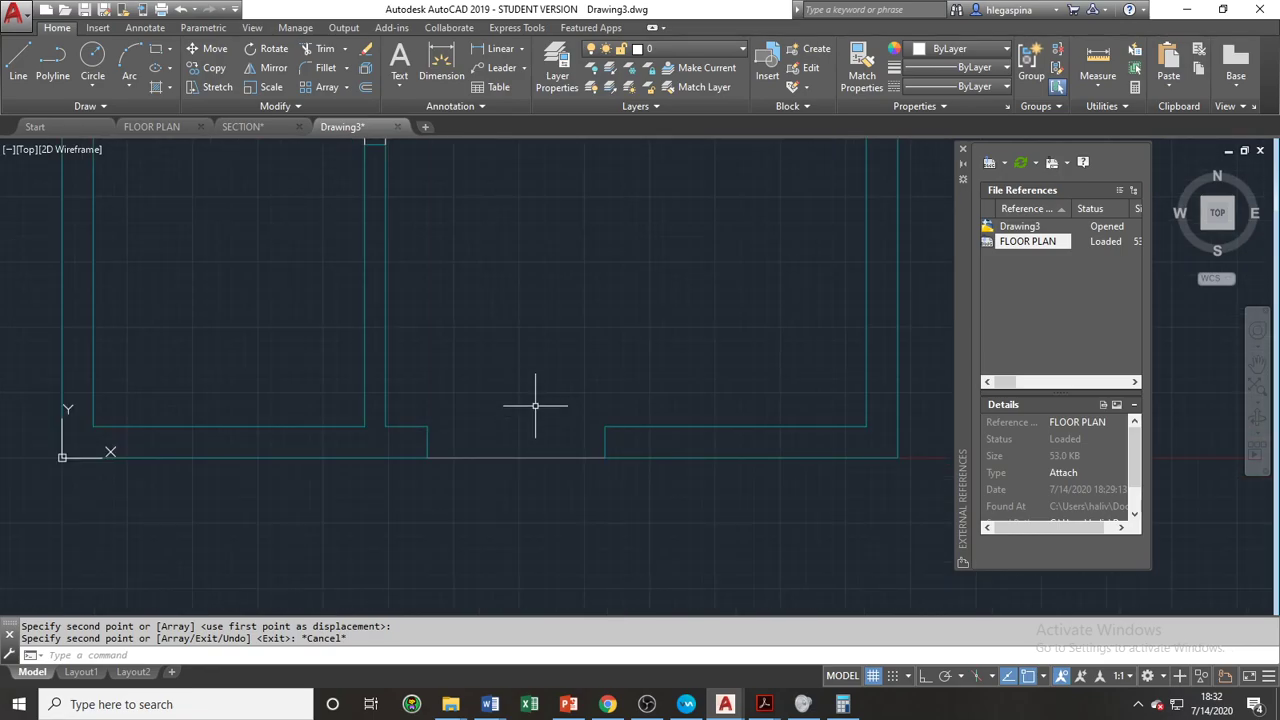
scroll(530, 400, "down", 6)
middle_click_drag(526, 393, 583, 583)
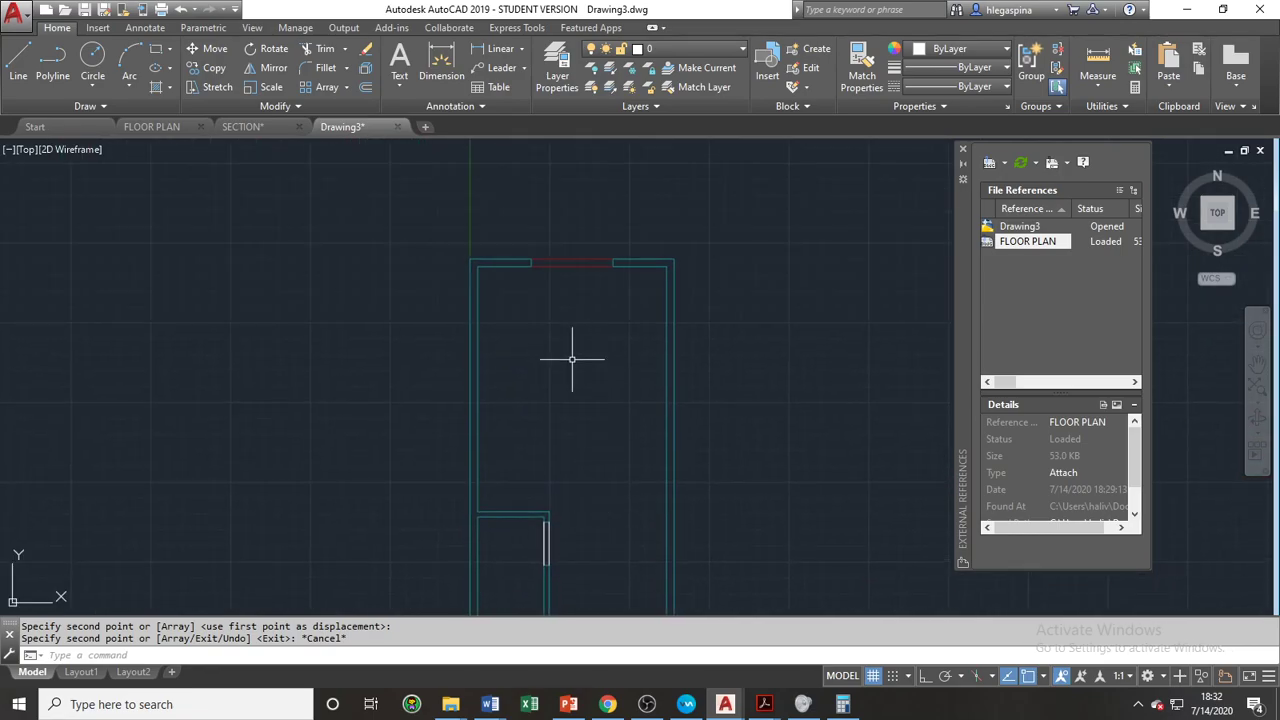
mouse_move(576, 308)
middle_mouse_down()
mouse_move(571, 277)
mouse_move(534, 349)
middle_mouse_up()
scroll(577, 306, "up", 2)
scroll(530, 352, "up", 2)
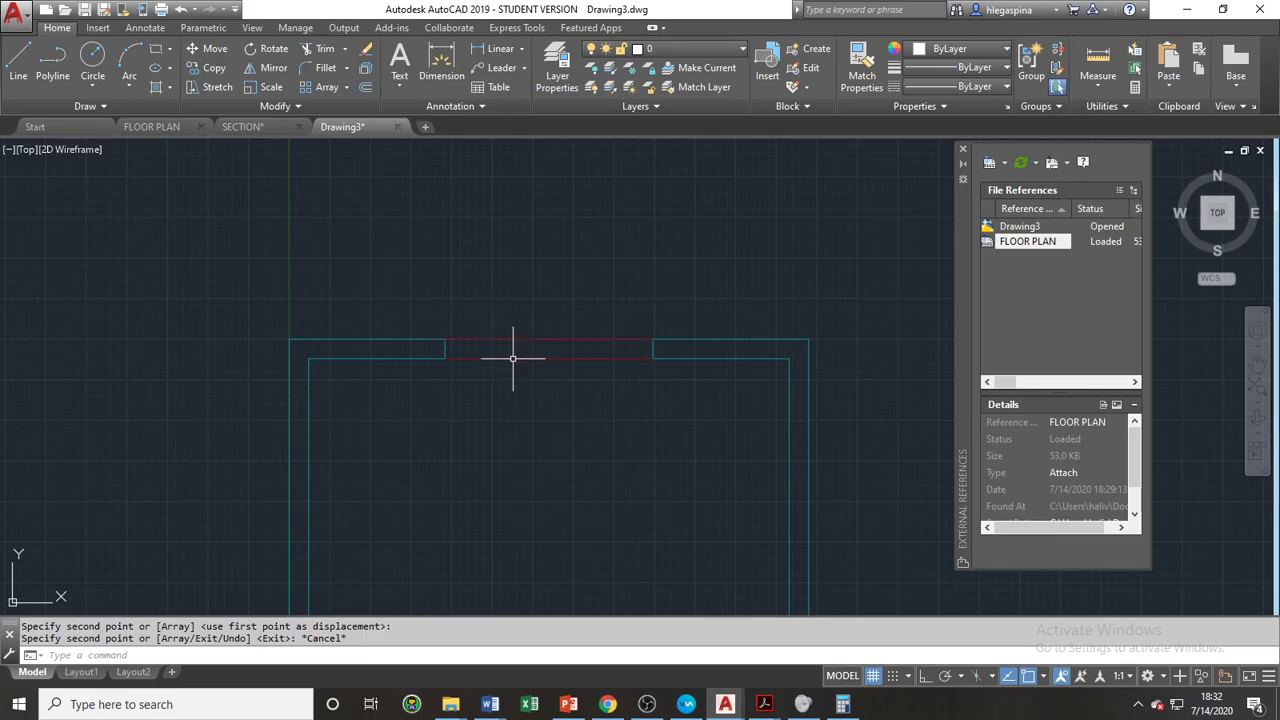
middle_click_drag(514, 354, 449, 377)
scroll(449, 377, "up", 2)
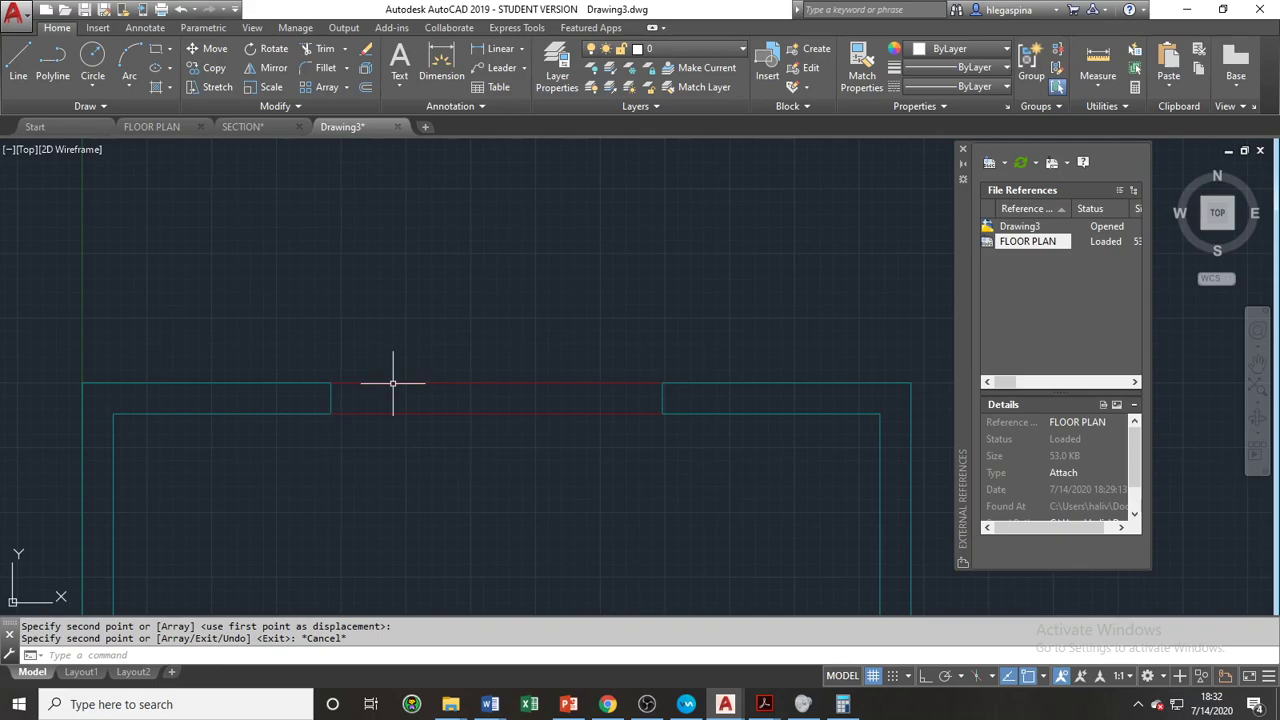
scroll(418, 380, "down", 4)
middle_click_drag(463, 411, 403, 231)
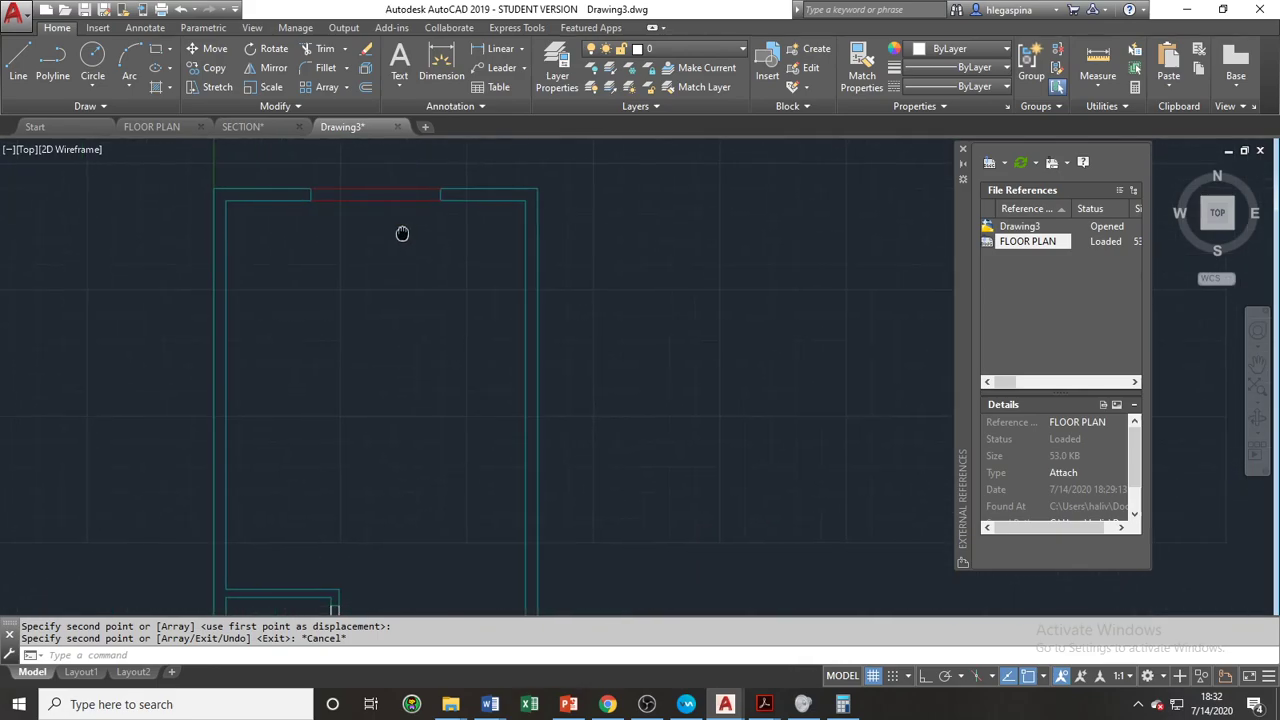
scroll(436, 430, "down", 3)
scroll(445, 495, "up", 4)
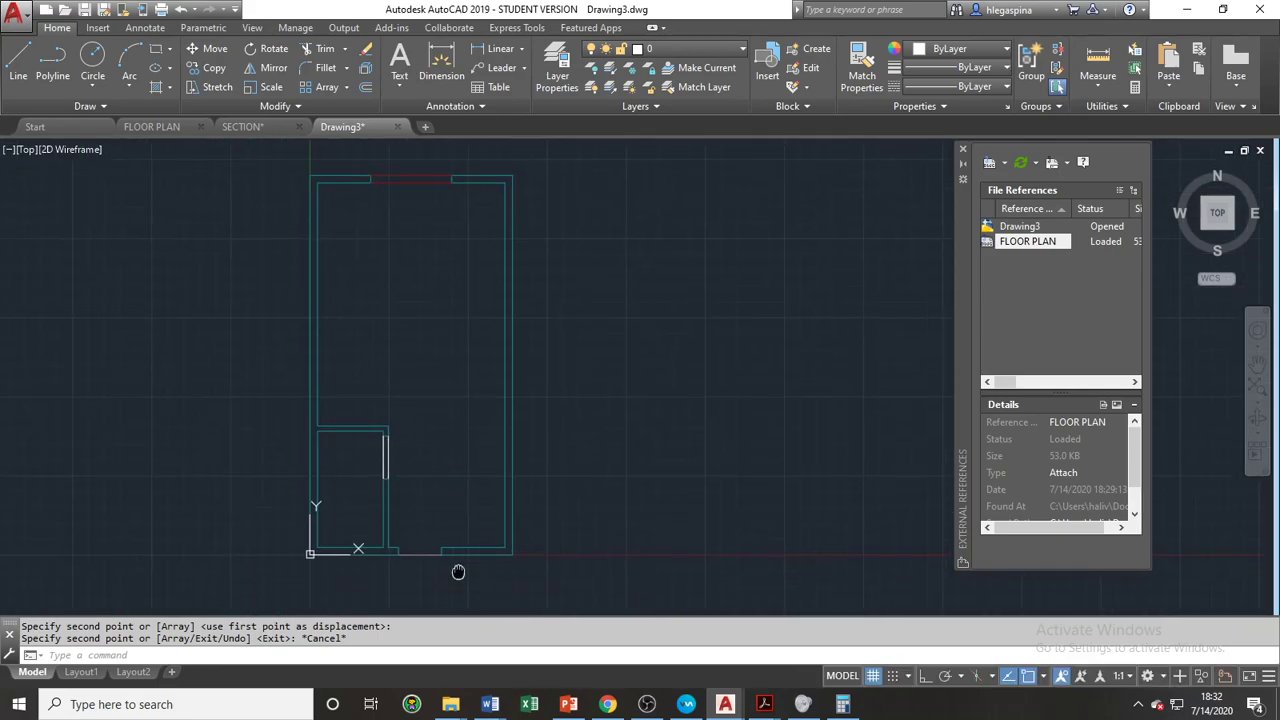
Step: Start a line at the left wall end of the main room's bottom entrance gap
type("l")
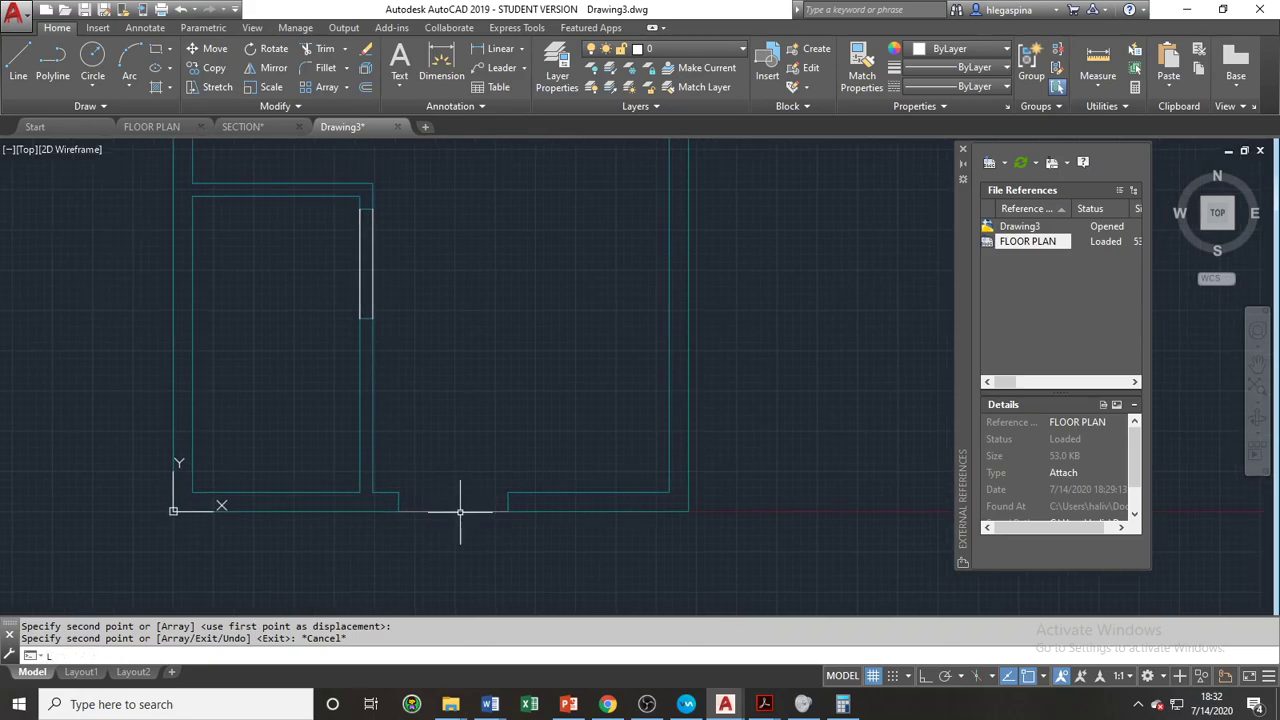
key("Return")
left_click(398, 491)
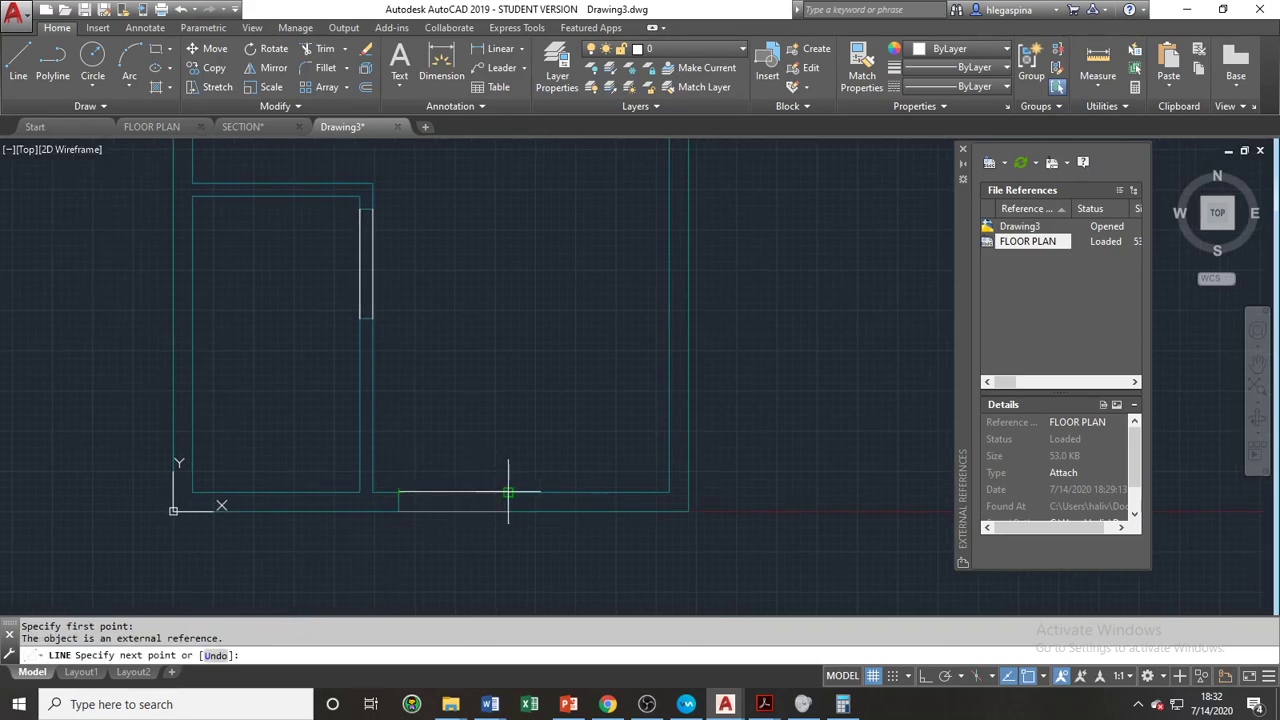
Step: Draw two lines across the entrance gap, one on the inner and one on the outer wall face
left_click(508, 491)
key("Escape")
key("Return")
left_click(398, 510)
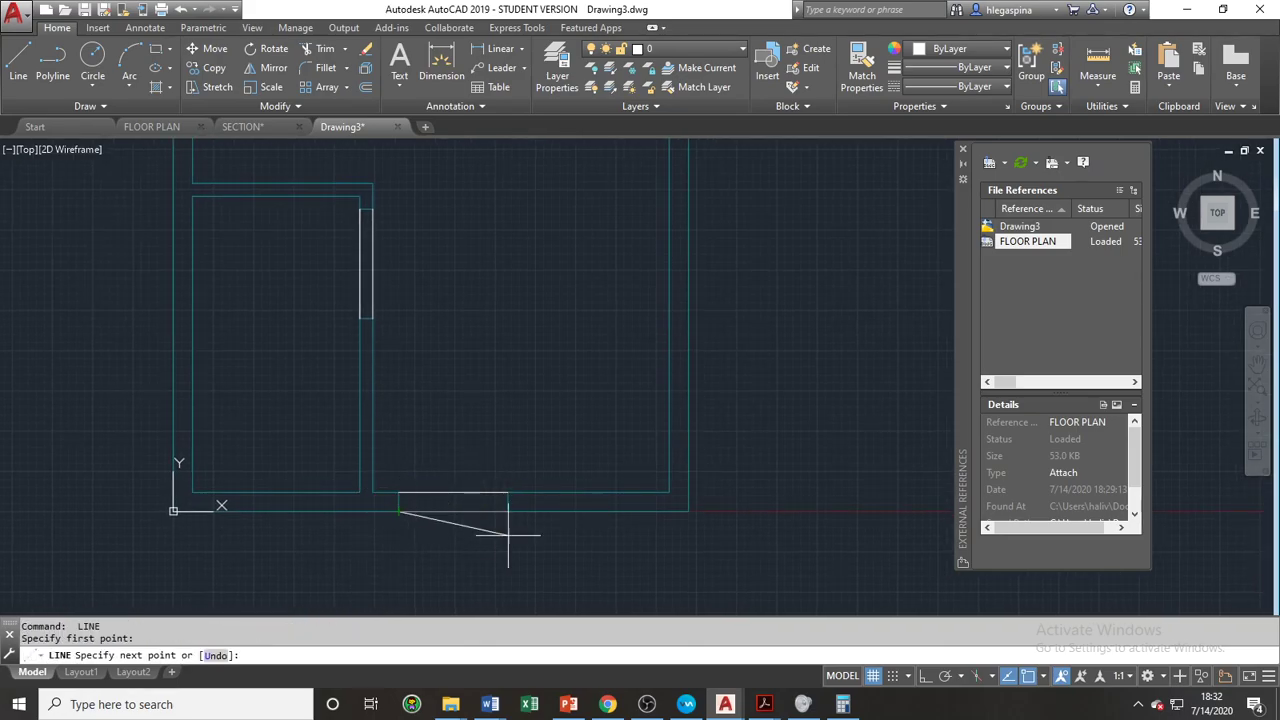
left_click(508, 510)
key("Escape")
Step: Open the Layer Properties Manager with the LA command
scroll(614, 486, "down", 3)
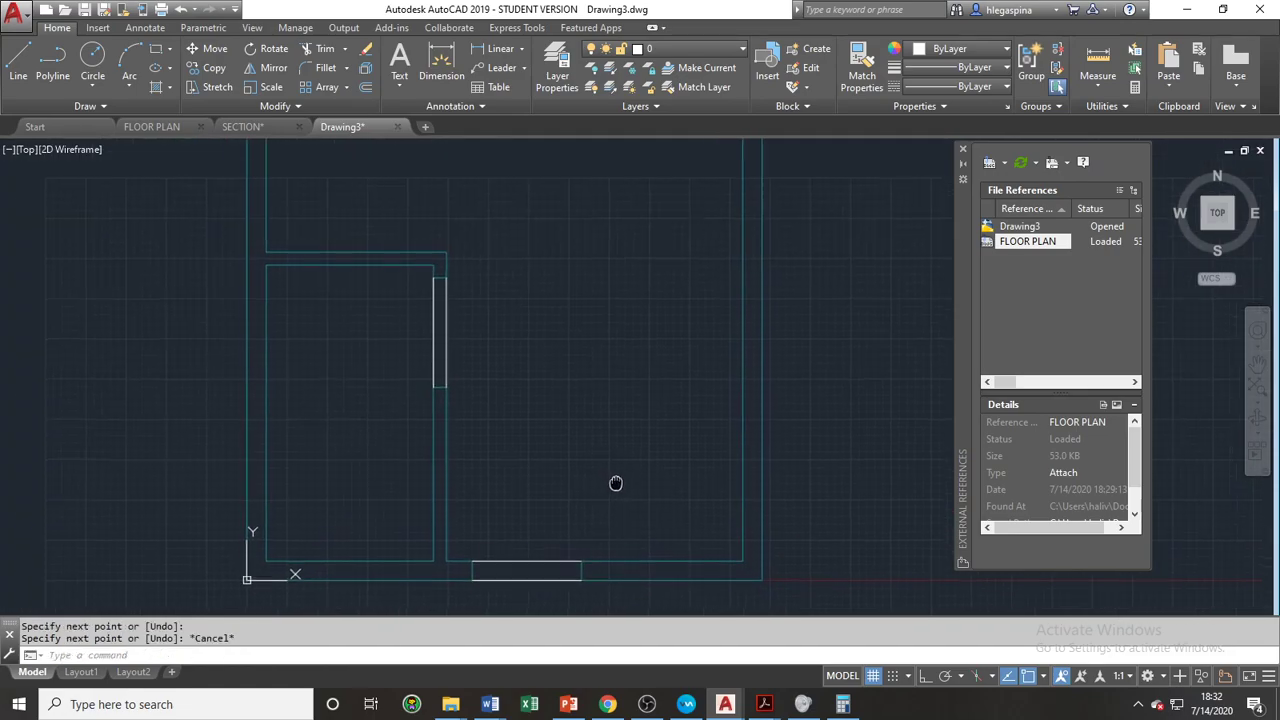
scroll(591, 437, "up", 3)
scroll(577, 474, "down", 6)
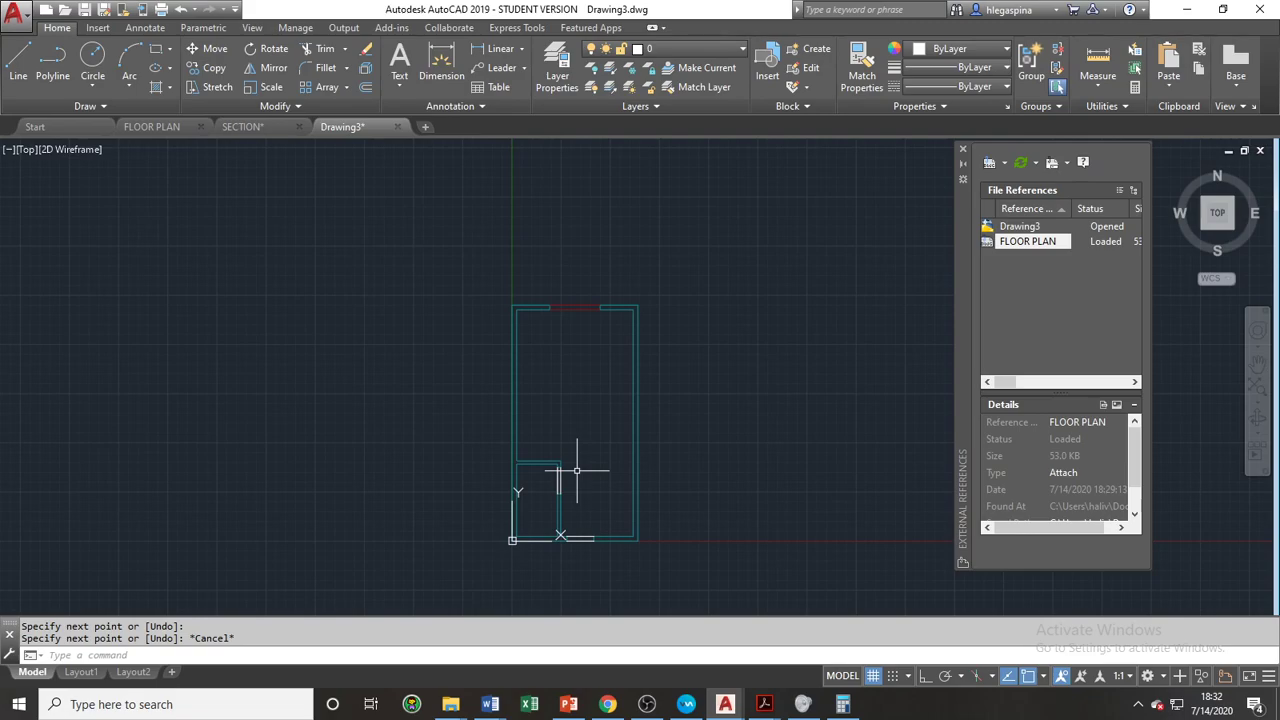
type("la")
key("Return")
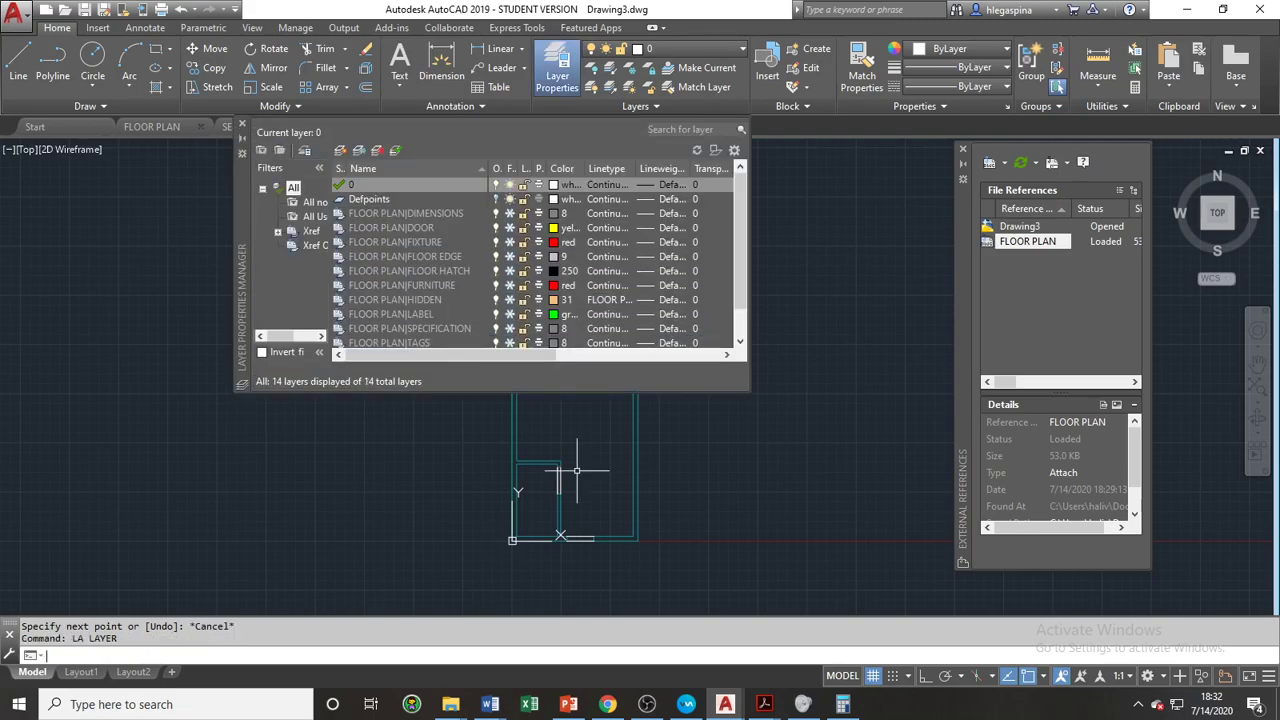
Step: Add new layers LINTEL, CEILING and LIGHTING FIXTURE, then open LINTEL's colour selection
left_click(340, 150)
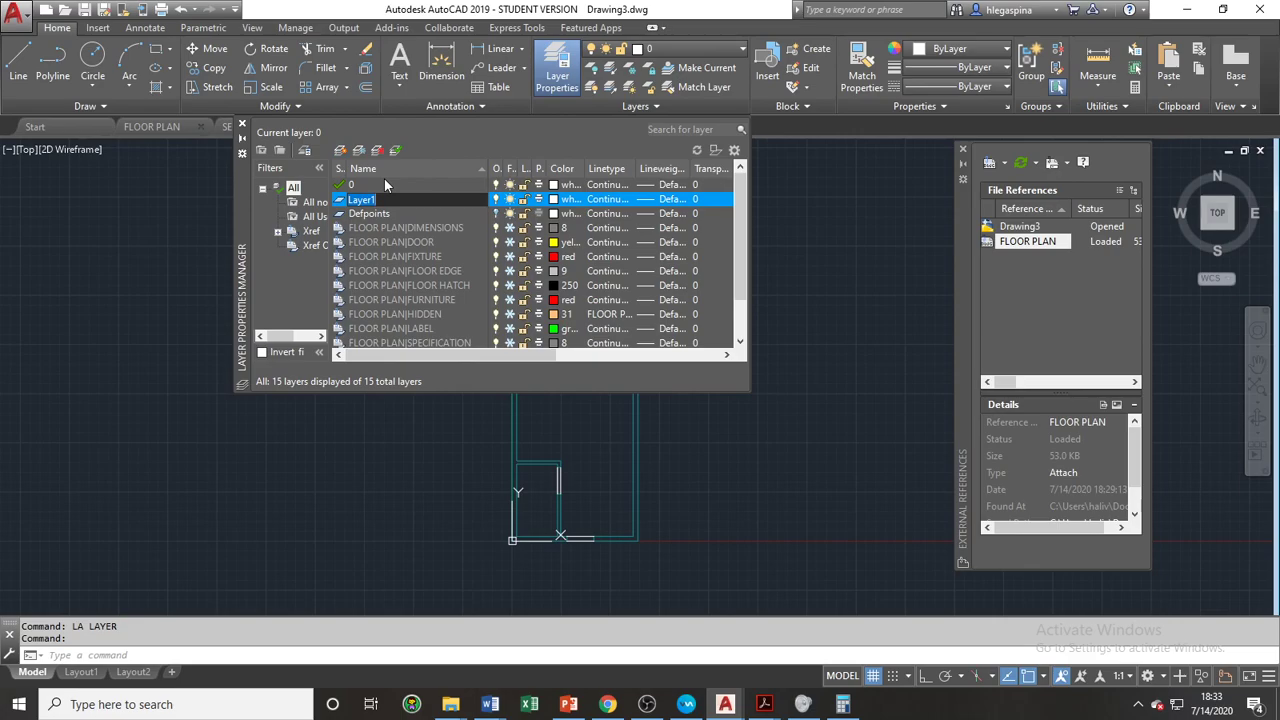
type("F")
key("Return")
left_click(340, 150)
type("CEILING")
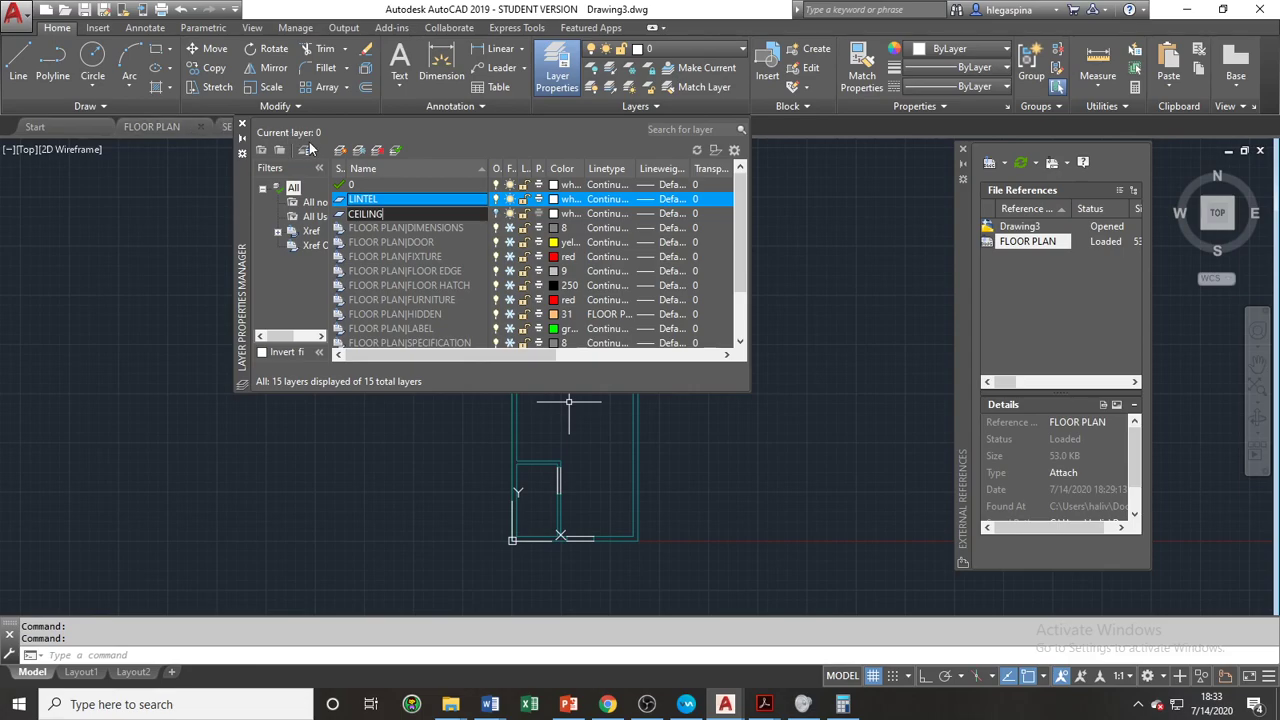
left_click(340, 150)
type("LIGHTING FIXTUR")
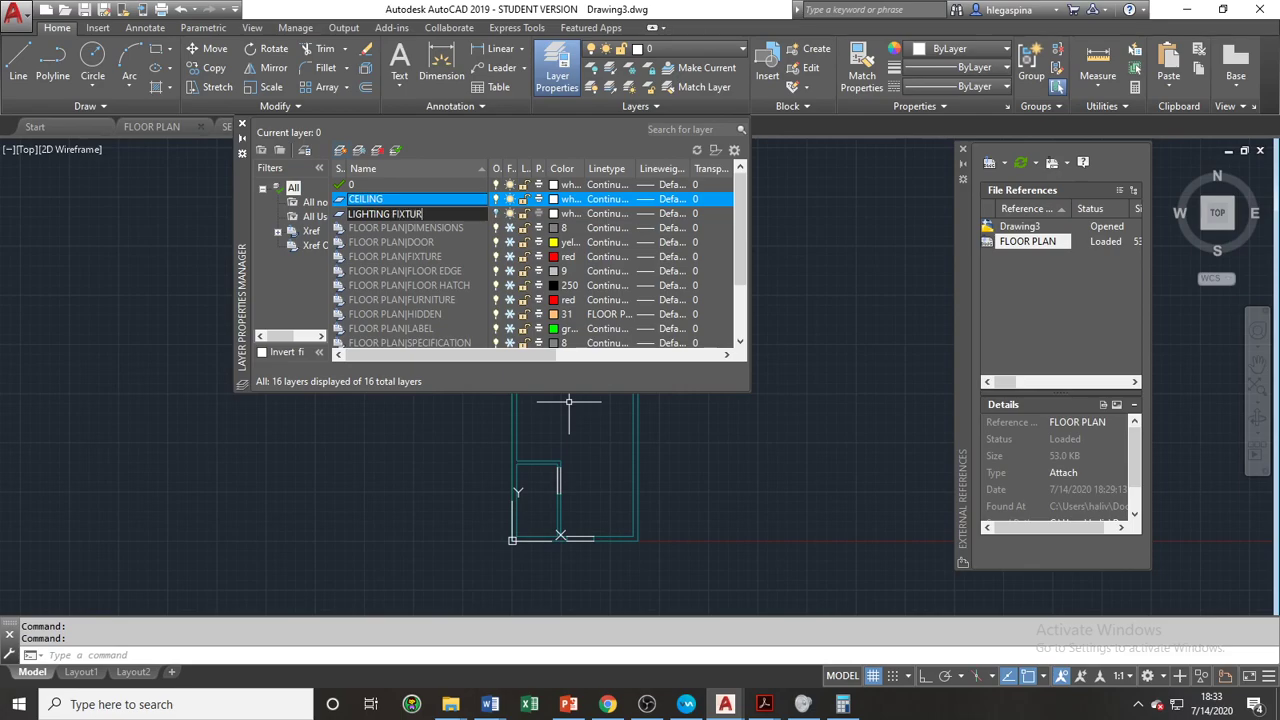
type("E")
key("Return")
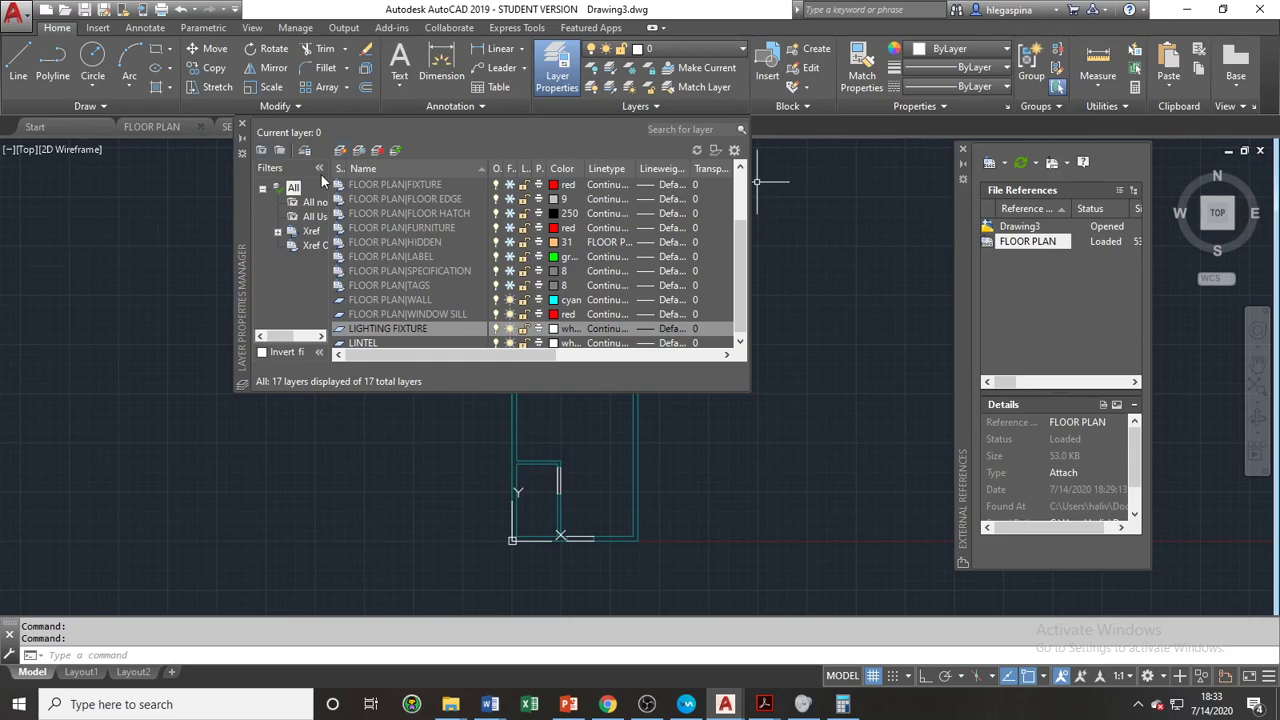
scroll(463, 302, "down", 1)
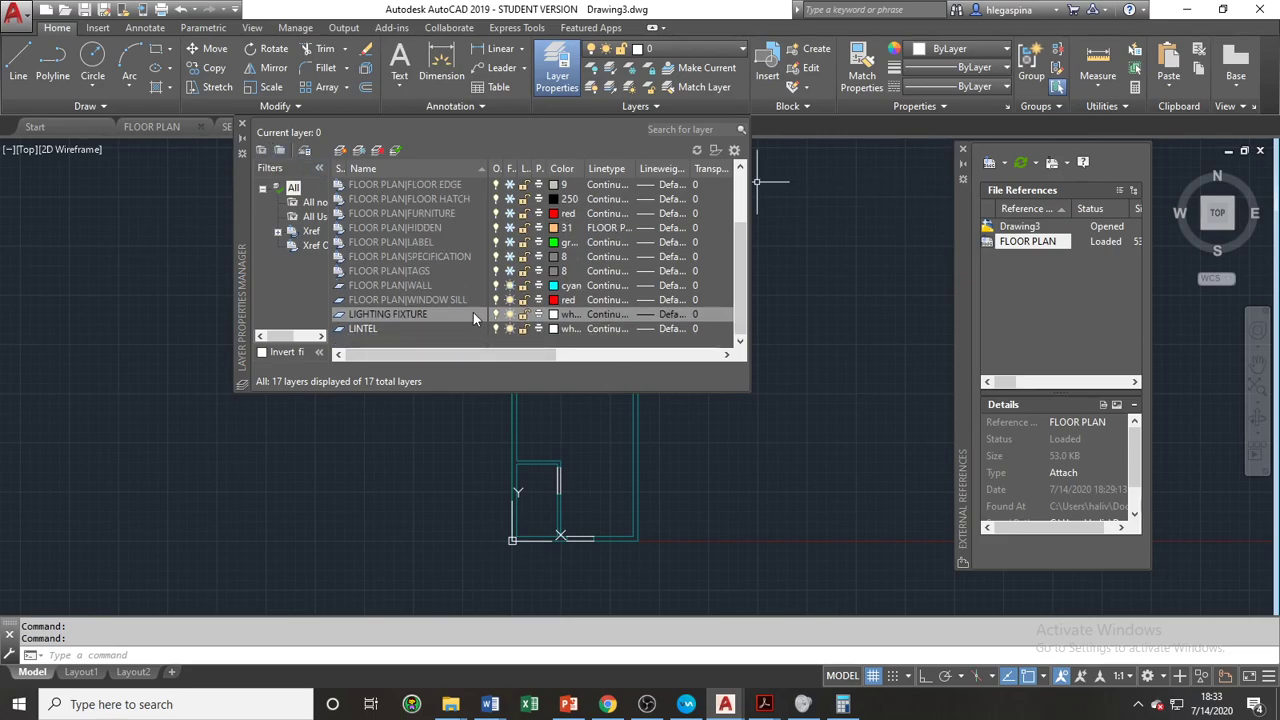
left_click(552, 331)
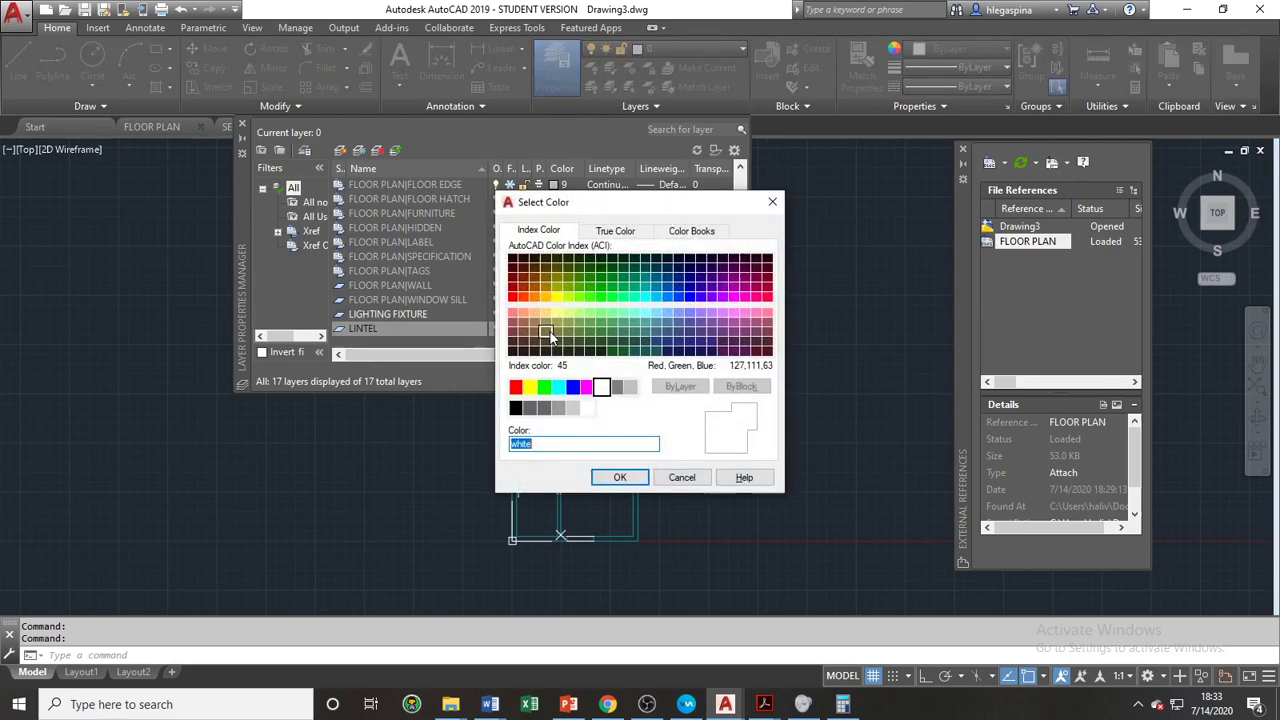
Step: Set the LINTEL layer to red and the LIGHTING FIXTURE layer to grey colour 9
left_click(515, 387)
left_click(618, 477)
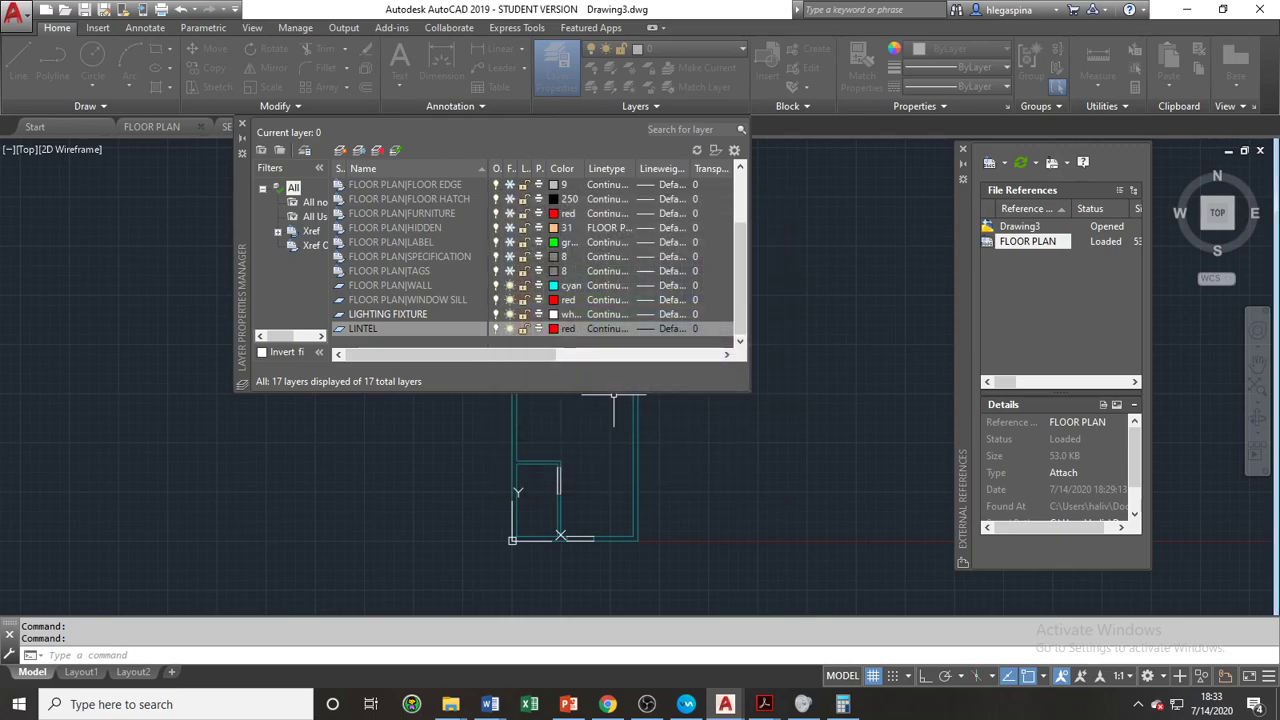
left_click(555, 316)
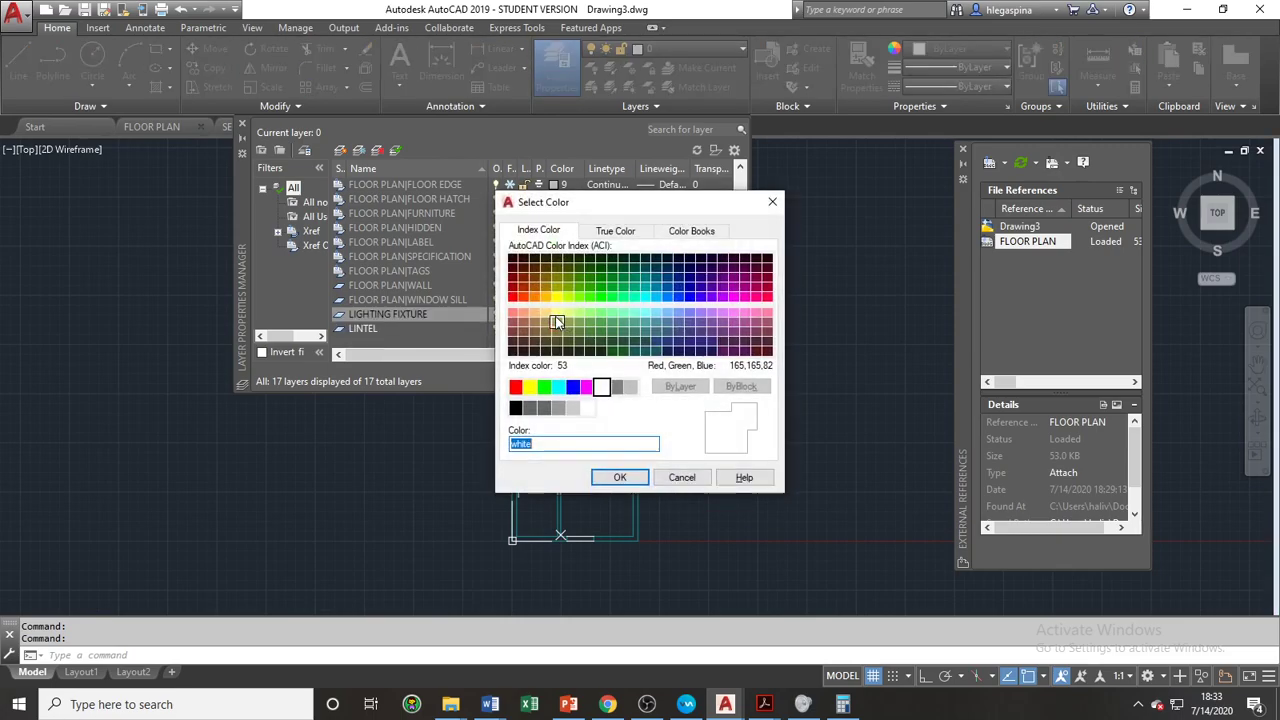
left_click(630, 387)
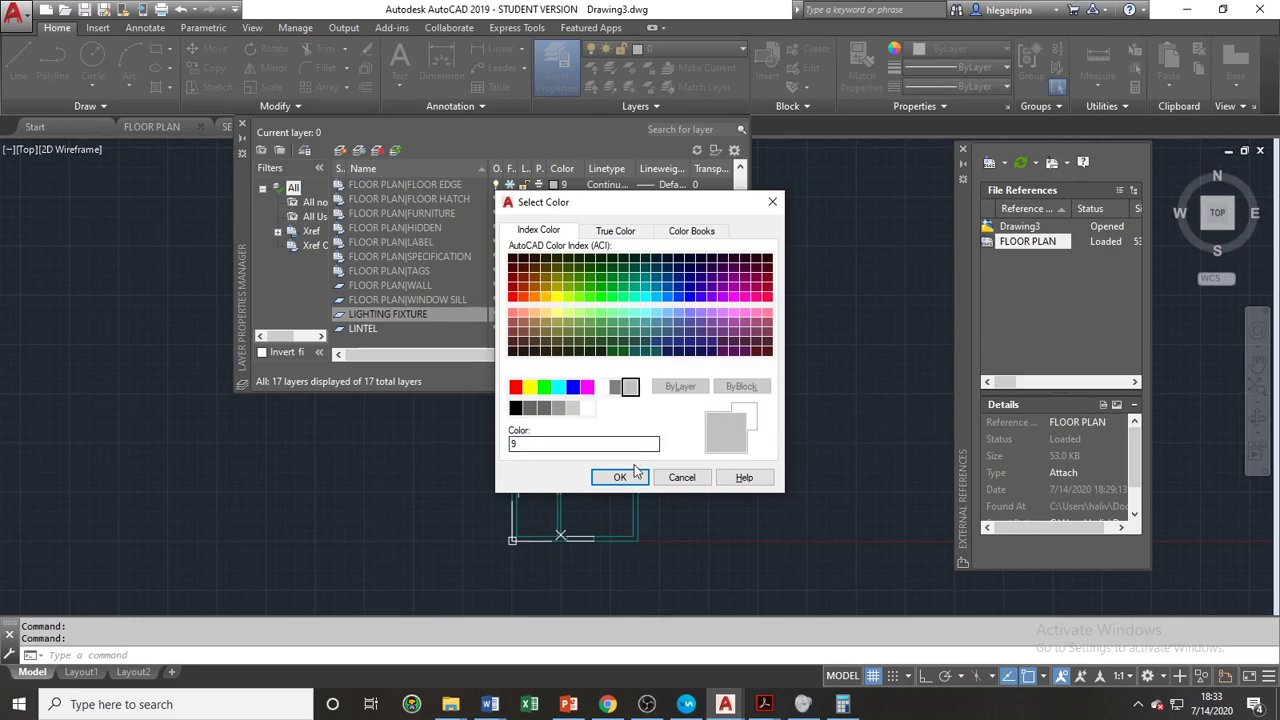
left_click(620, 477)
Step: Set the CEILING layer colour to red and close the Layer Properties Manager
scroll(420, 280, "up", 3)
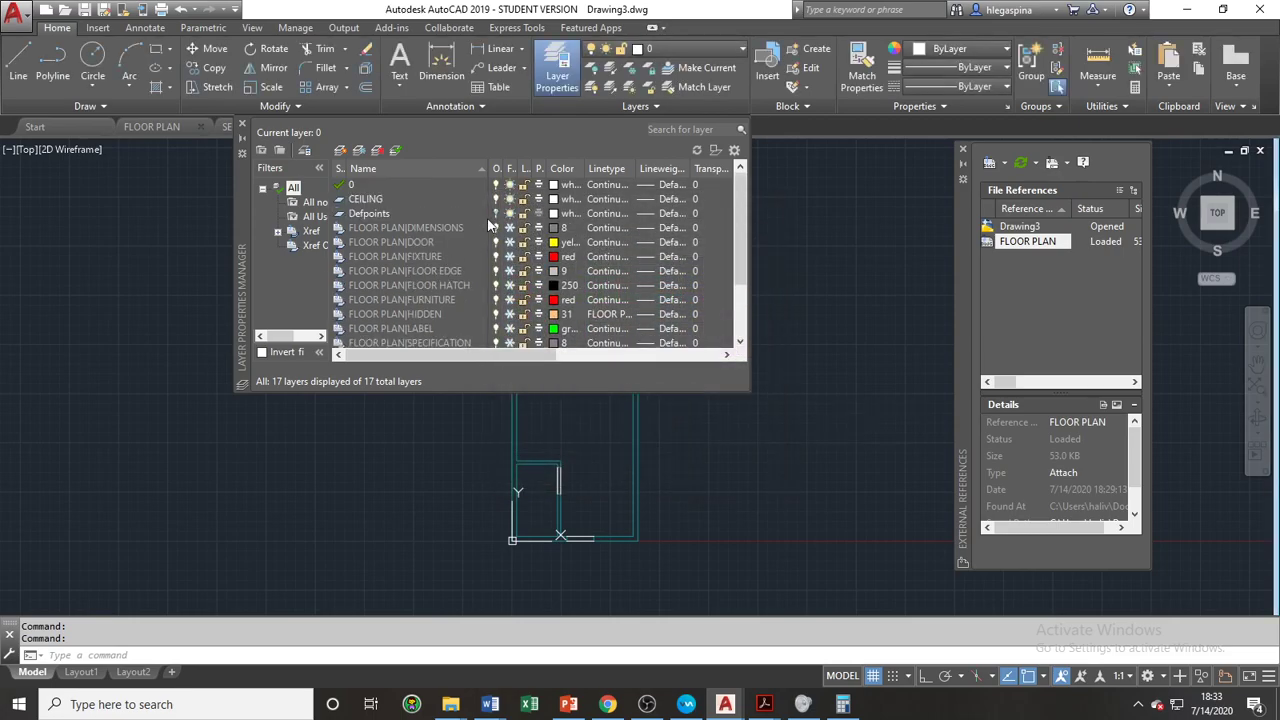
left_click(554, 199)
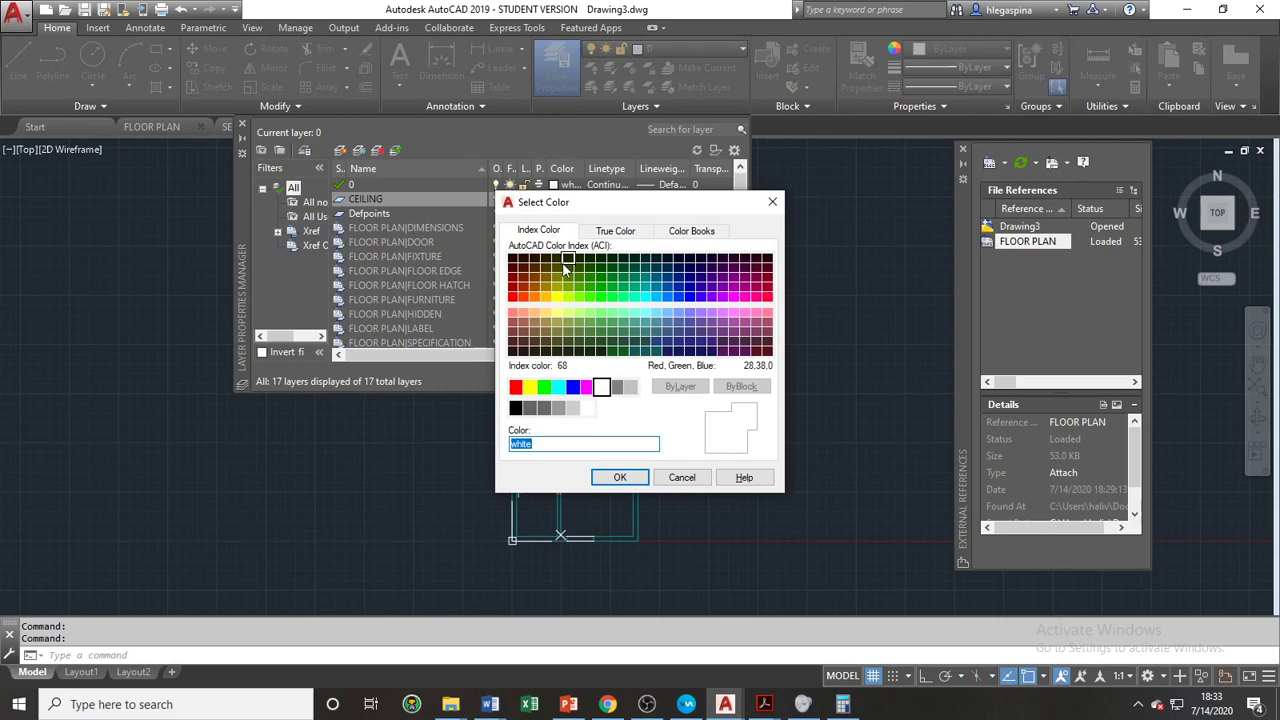
left_click(515, 387)
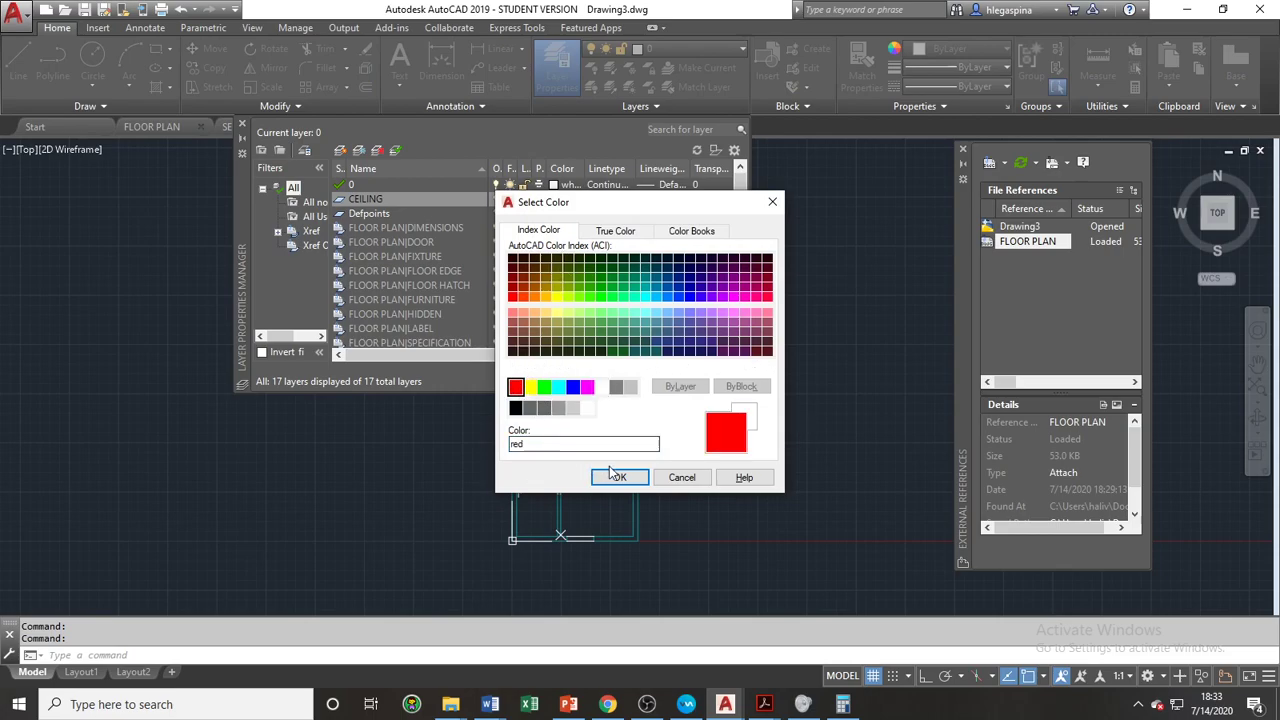
left_click(529, 388)
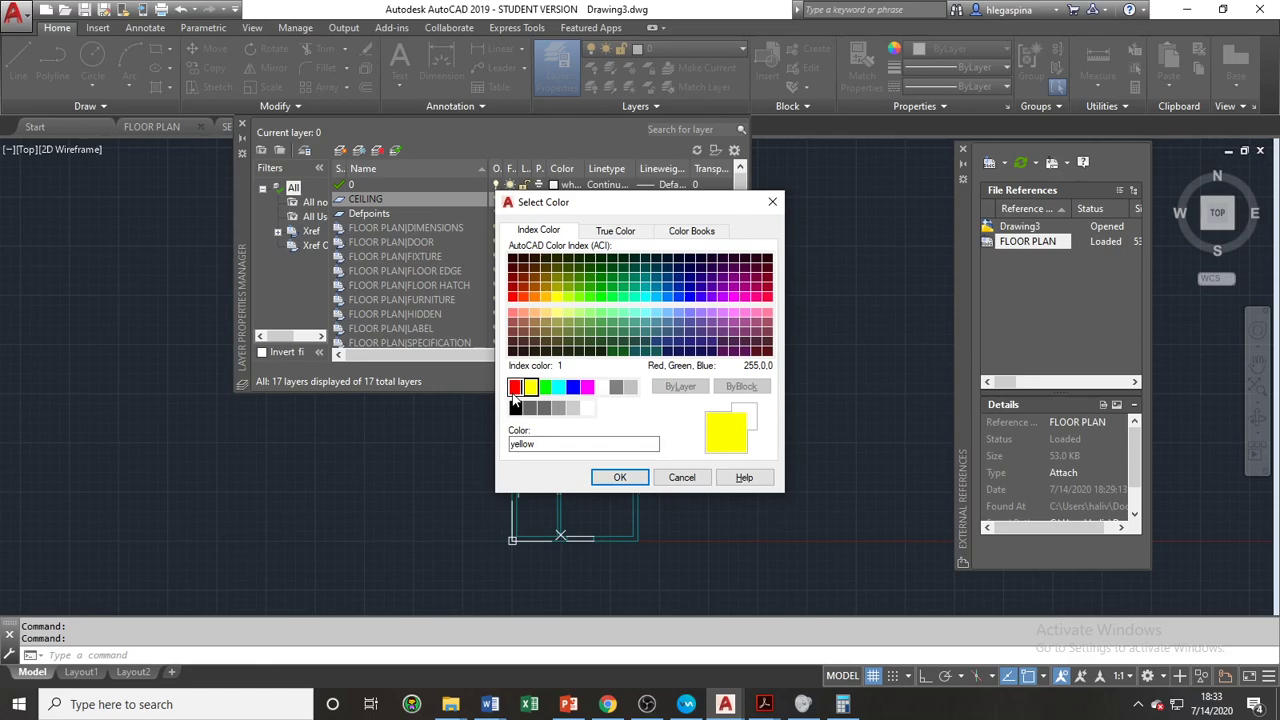
left_click(615, 478)
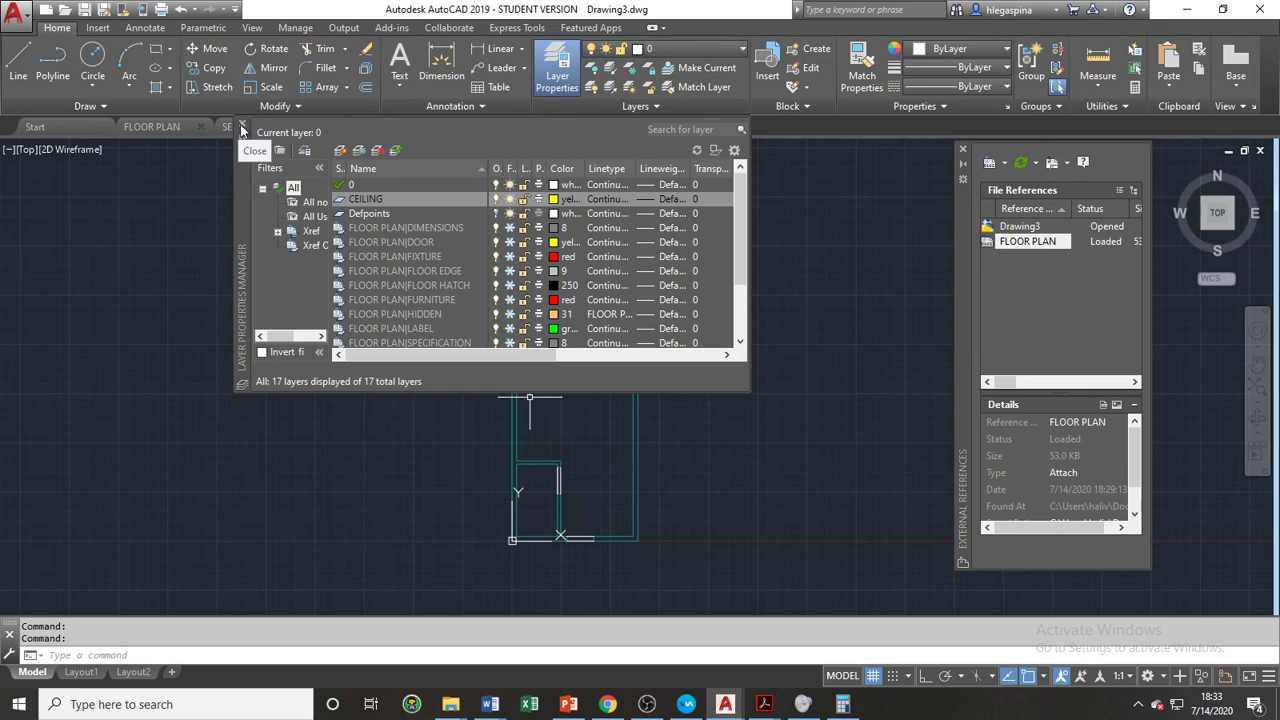
left_click(556, 199)
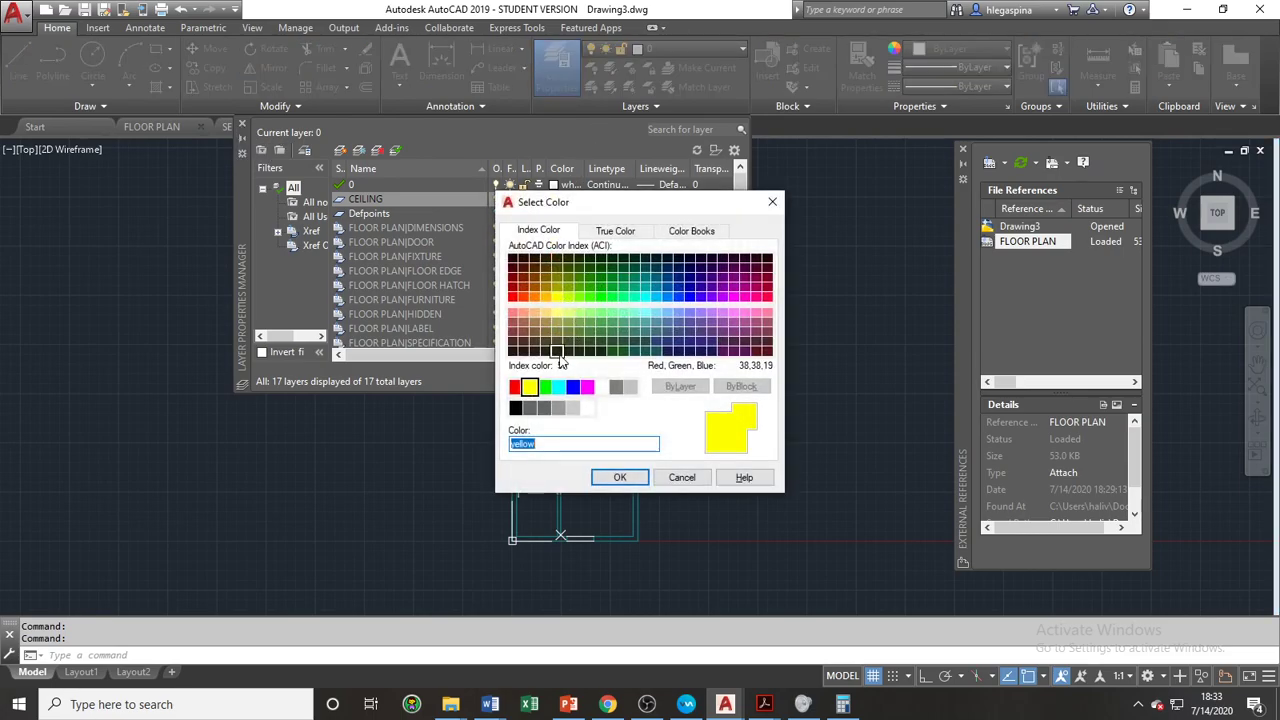
left_click(515, 387)
left_click(619, 478)
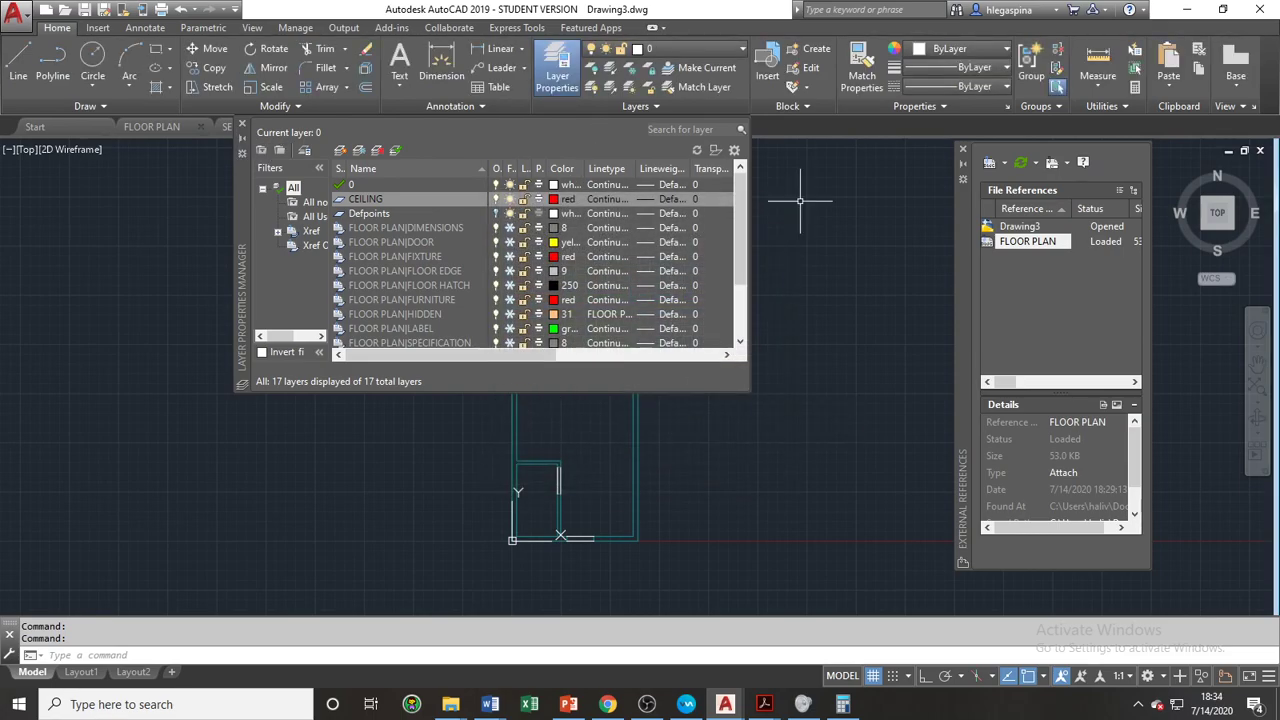
left_click(242, 126)
Step: Move the two short lines across the small room's doorway onto the LINTEL layer
scroll(570, 484, "up", 3)
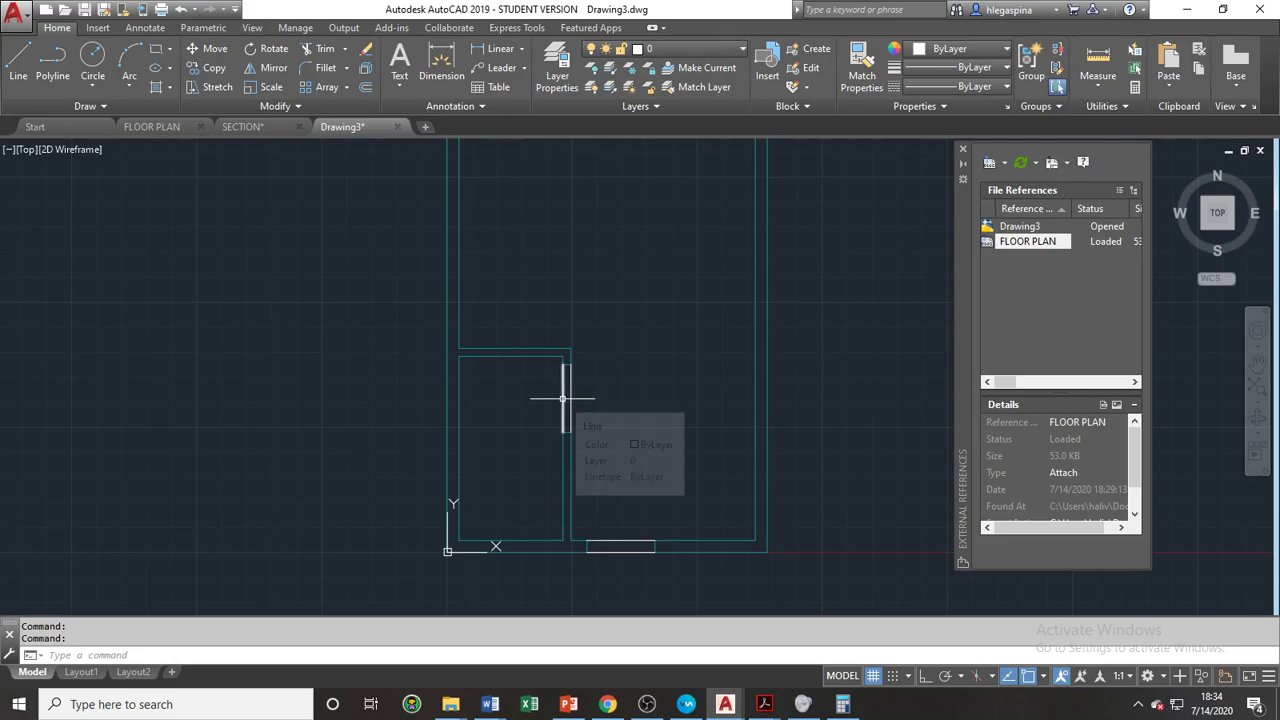
left_click(569, 398)
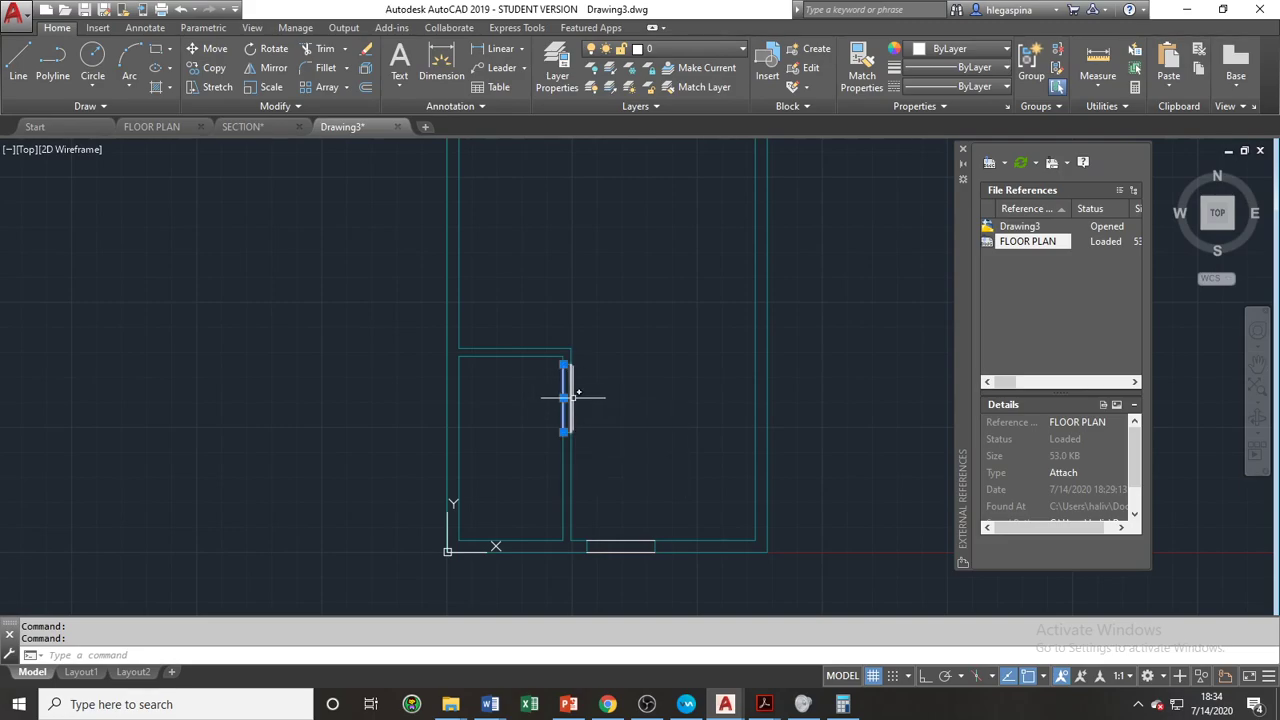
left_click(574, 398)
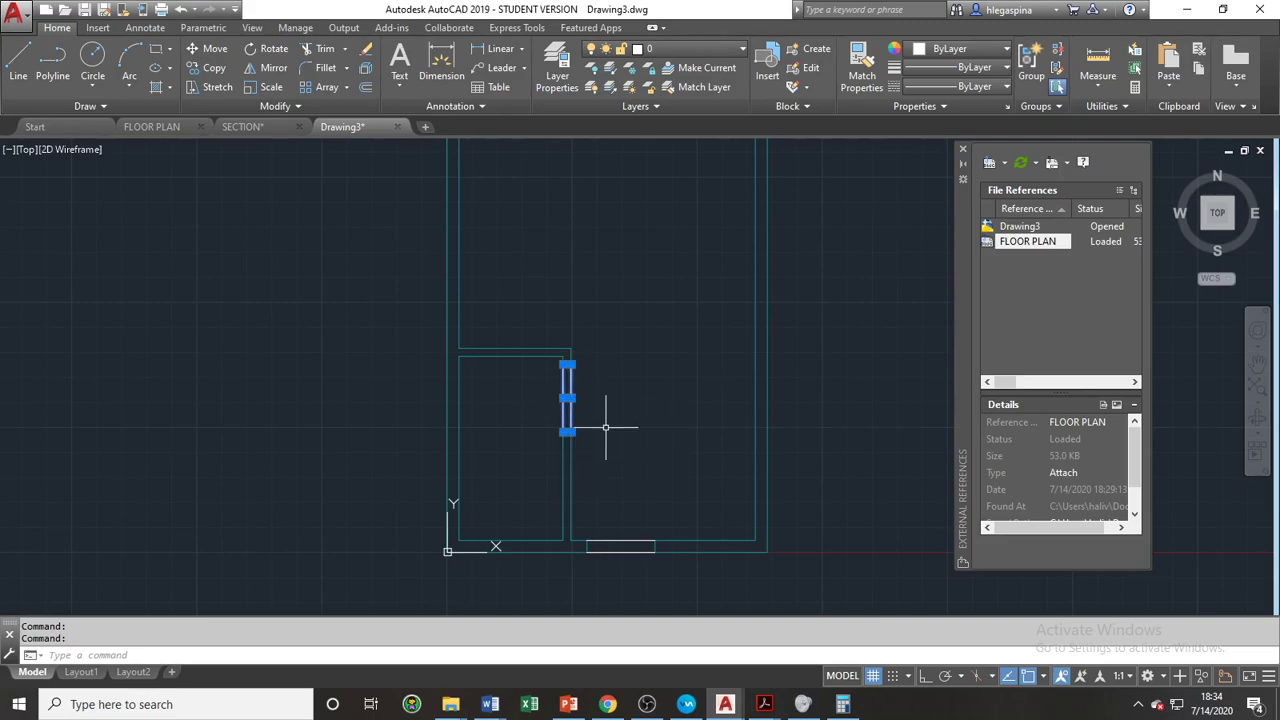
left_click(705, 47)
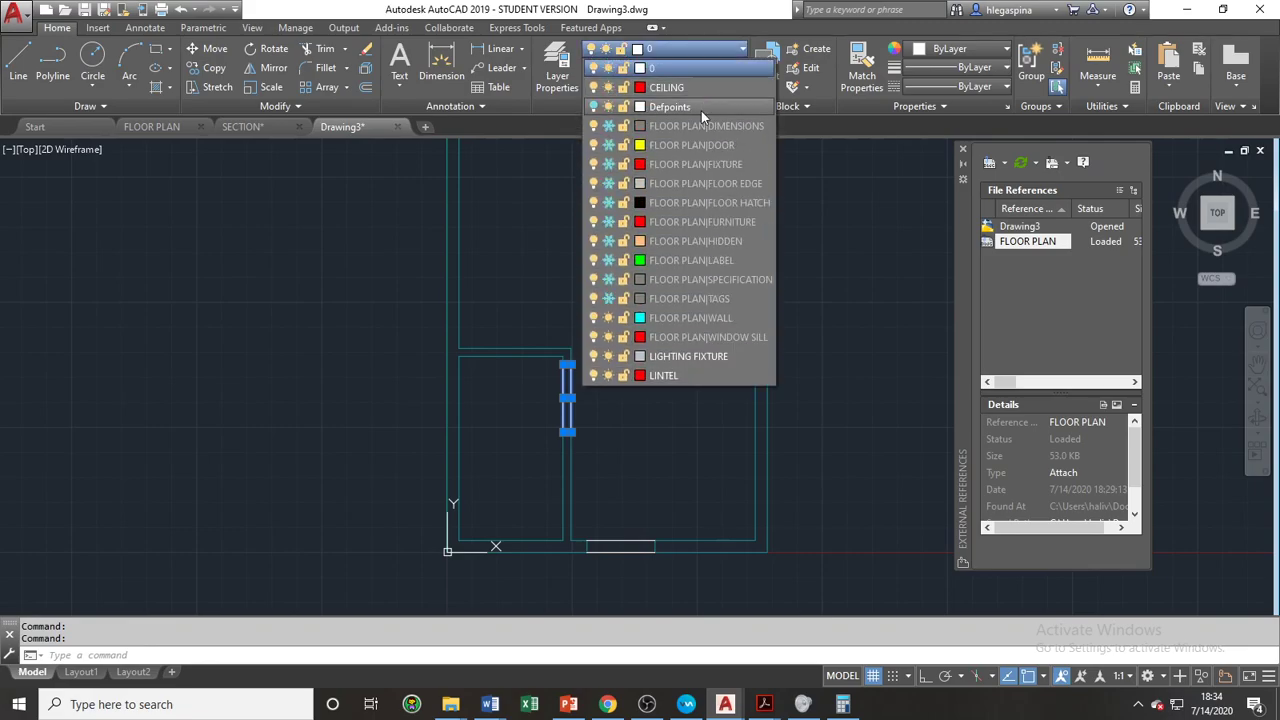
left_click(728, 377)
Step: Match the two entrance lines to a red lintel line using MATCHPROP
middle_click_drag(737, 374, 585, 360)
type("ma")
key("Return")
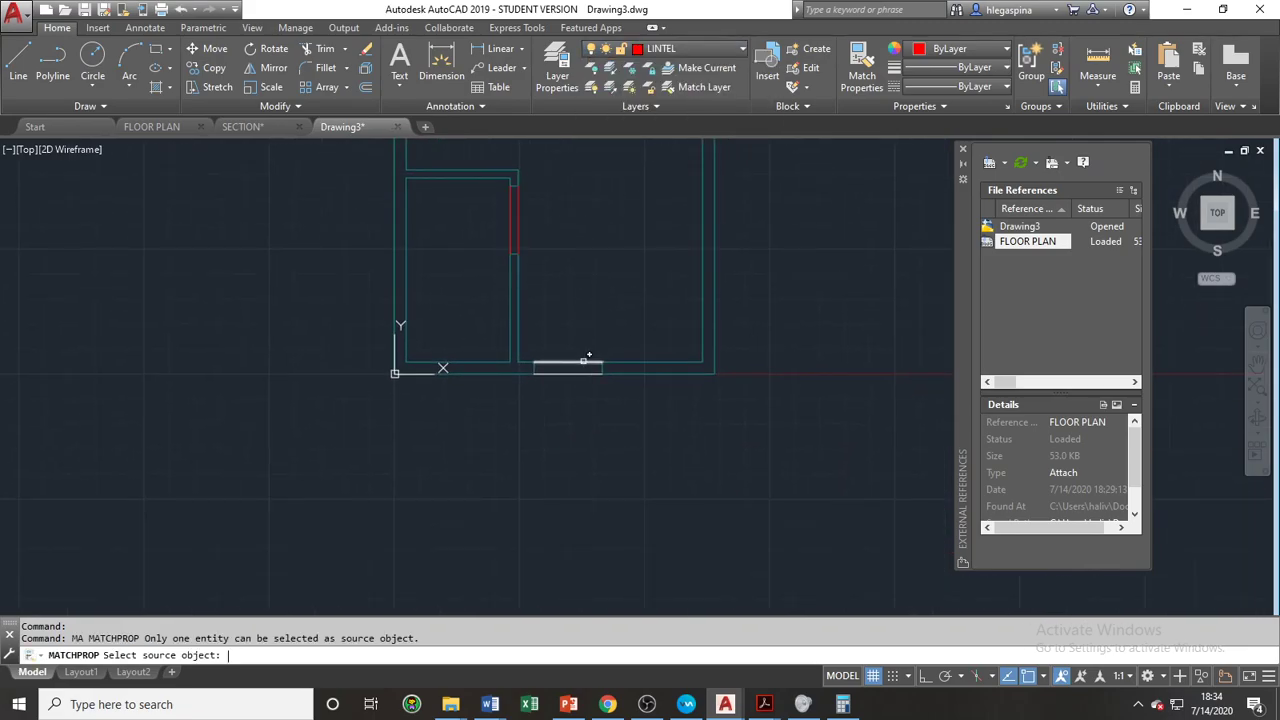
left_click(586, 362)
key("Escape")
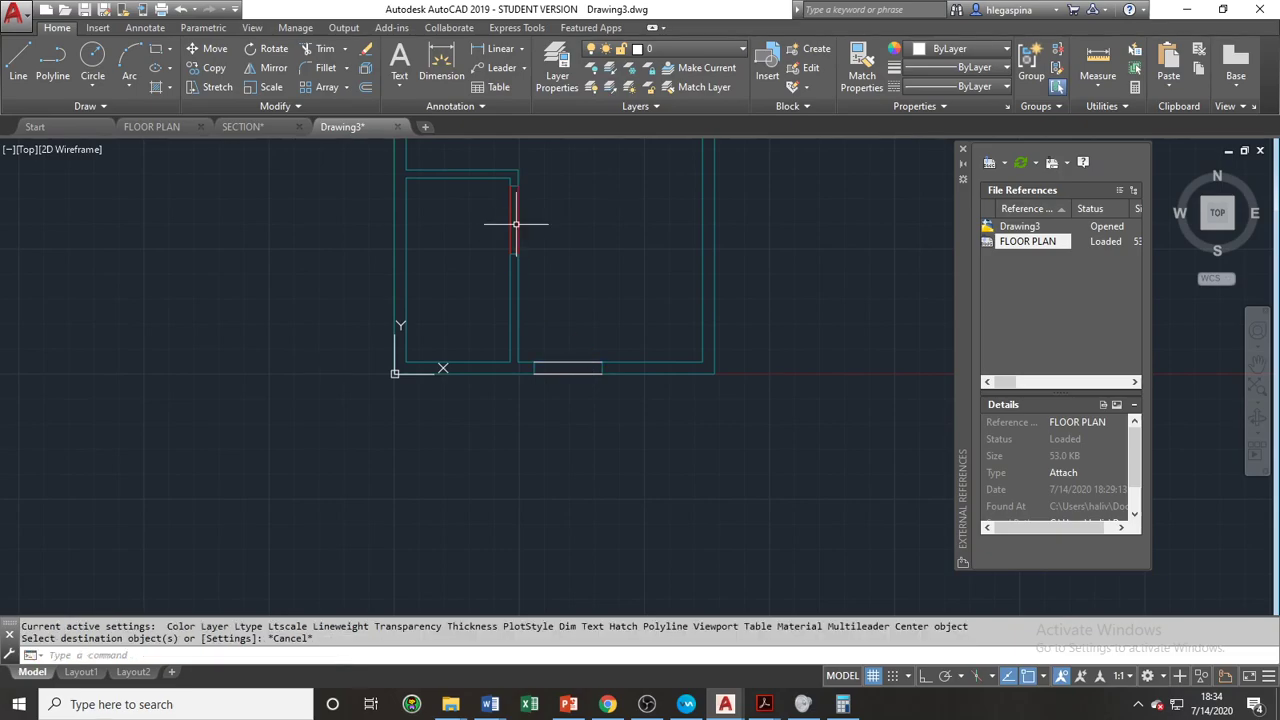
key("Return")
left_click(514, 215)
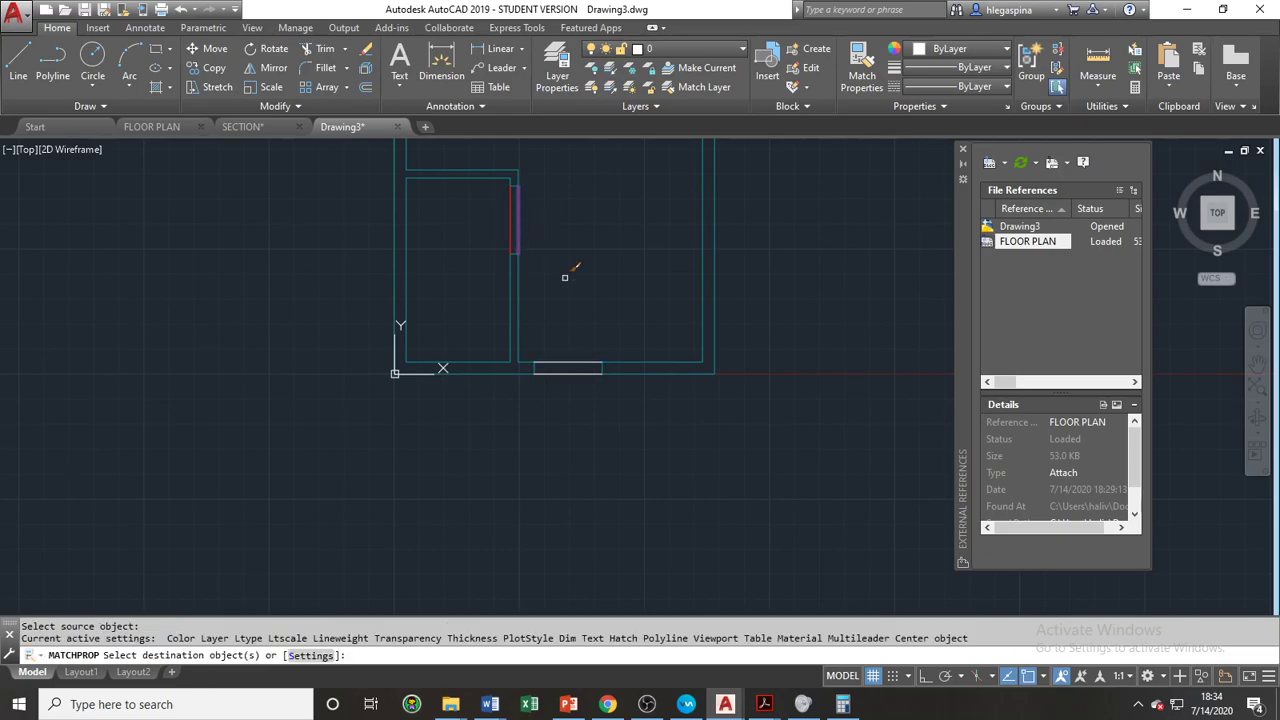
left_click(588, 364)
left_click(600, 372)
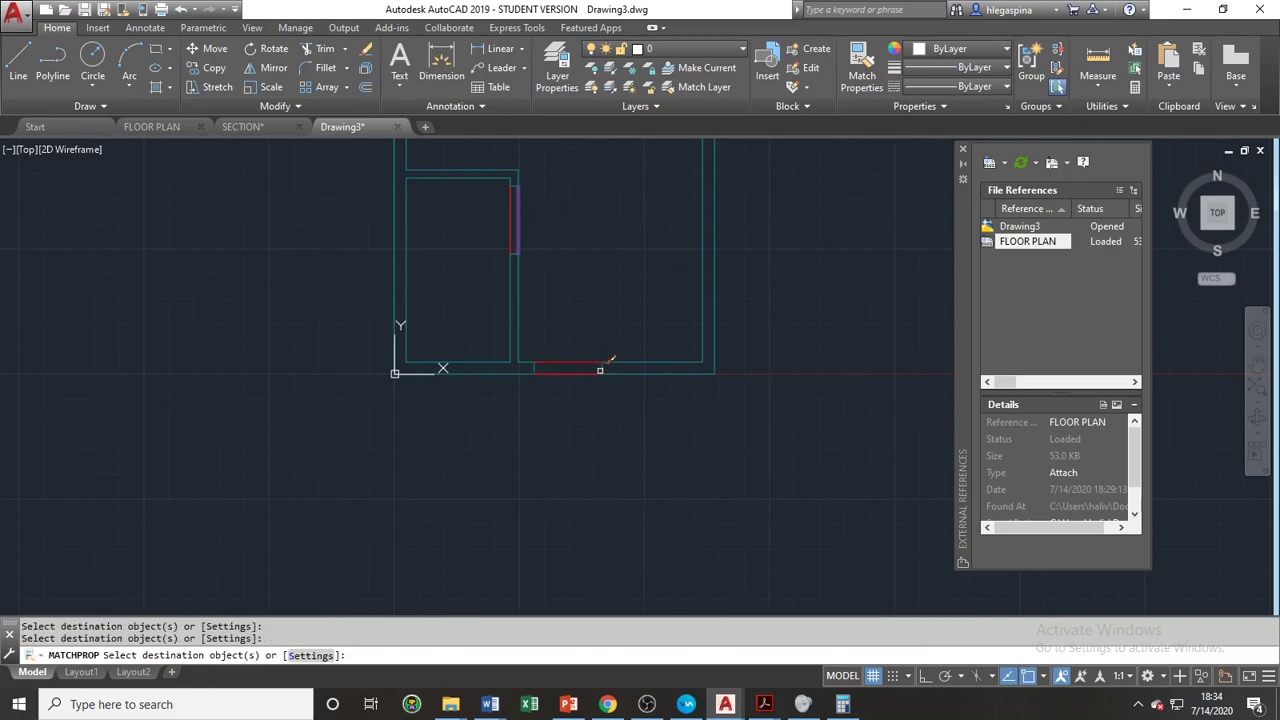
key("Escape")
middle_click_drag(576, 195, 620, 346)
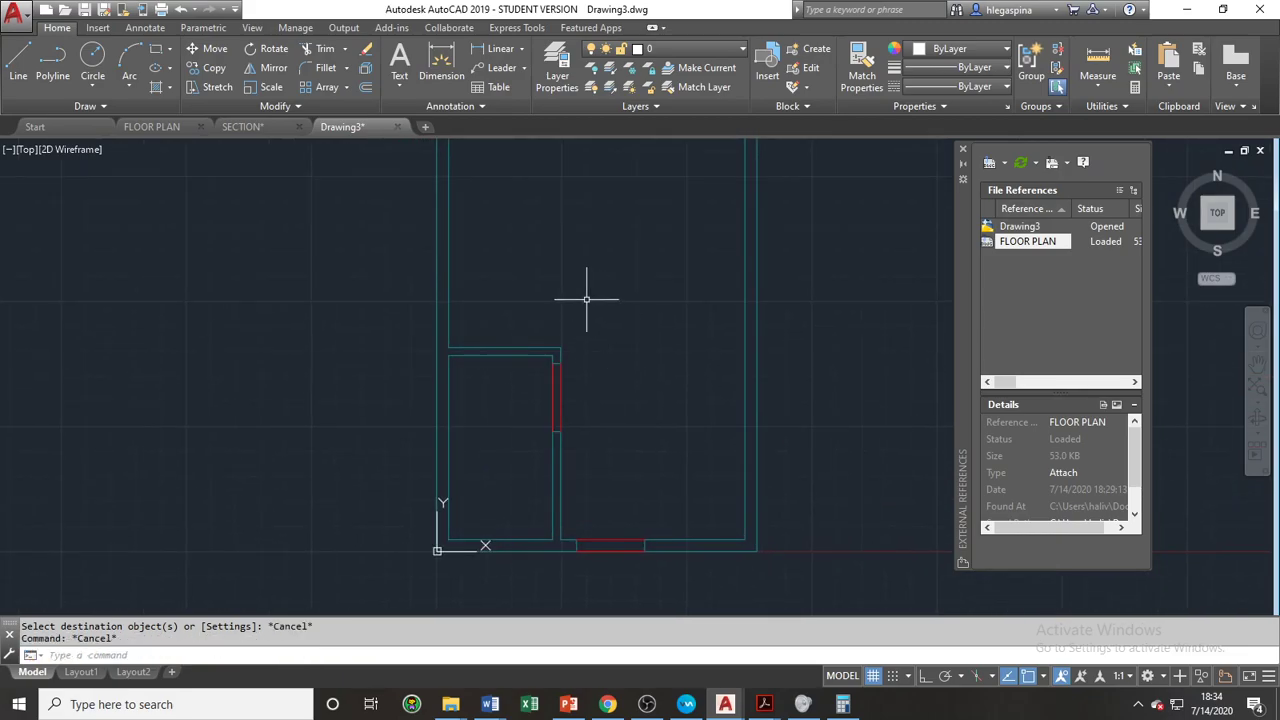
mouse_move(587, 298)
middle_mouse_down()
mouse_move(606, 343)
mouse_move(569, 326)
middle_mouse_up()
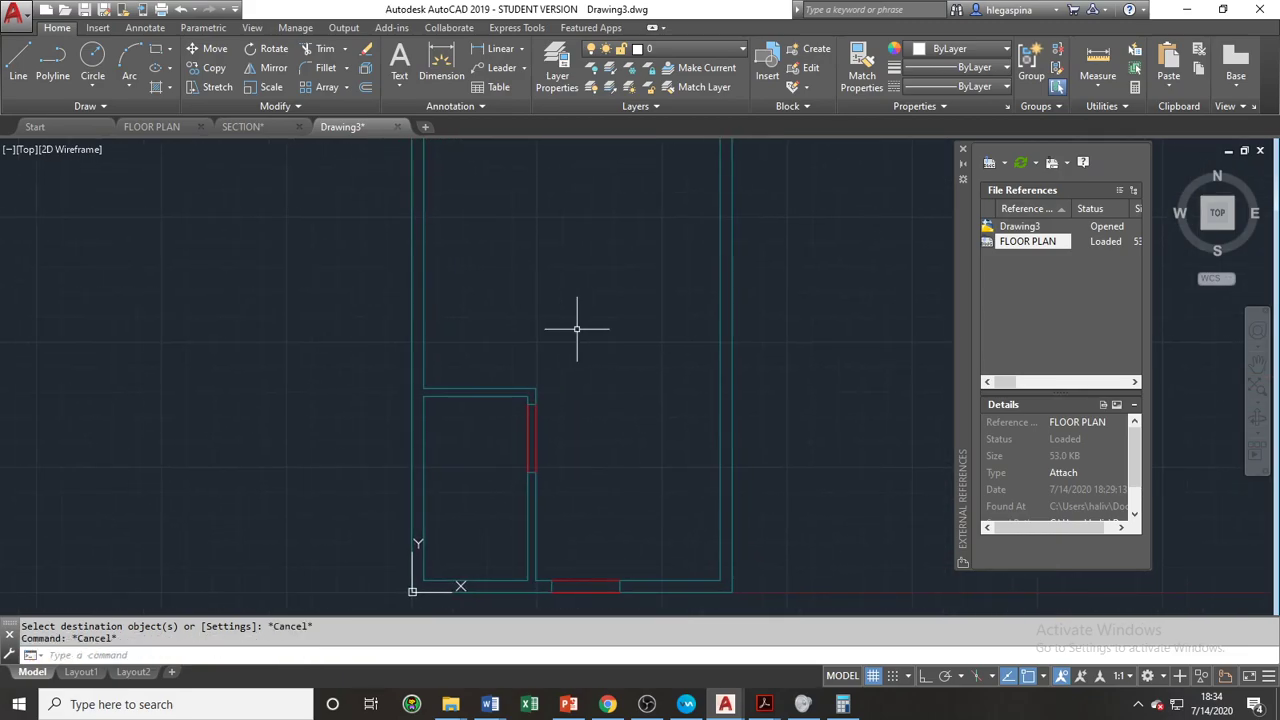
scroll(674, 463, "down", 1)
scroll(611, 446, "down", 2)
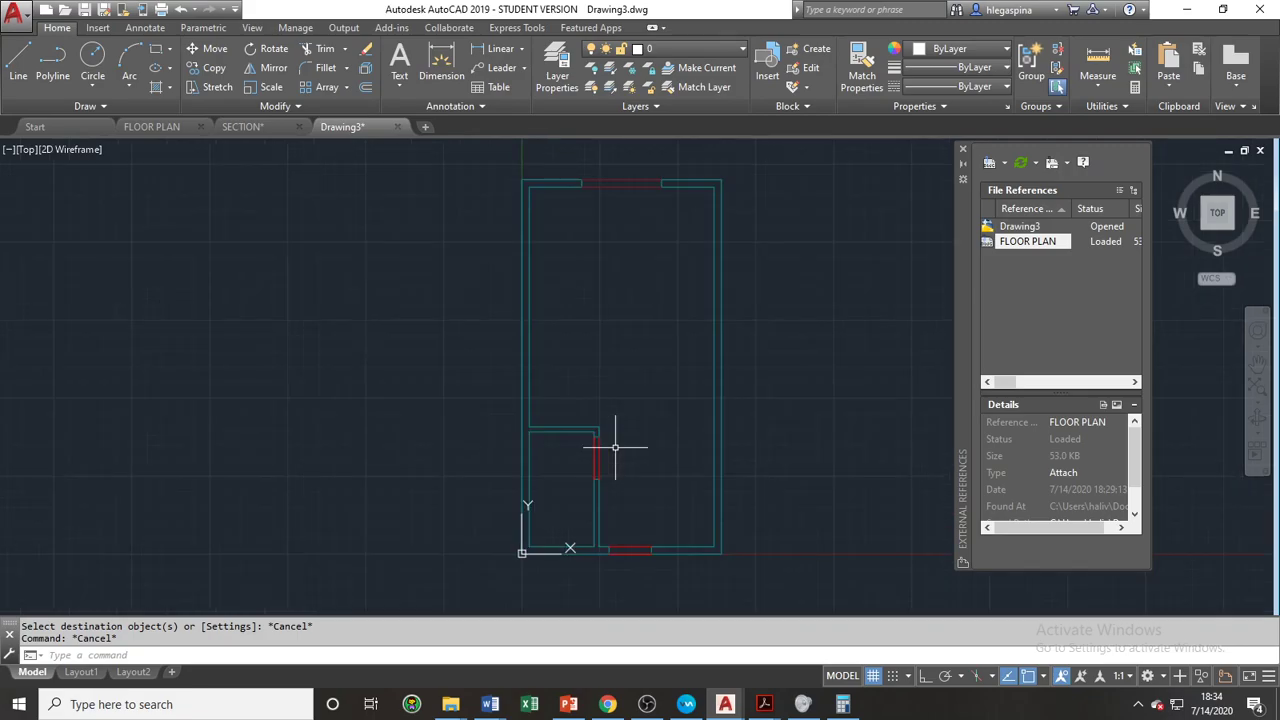
middle_click_drag(669, 406, 616, 380)
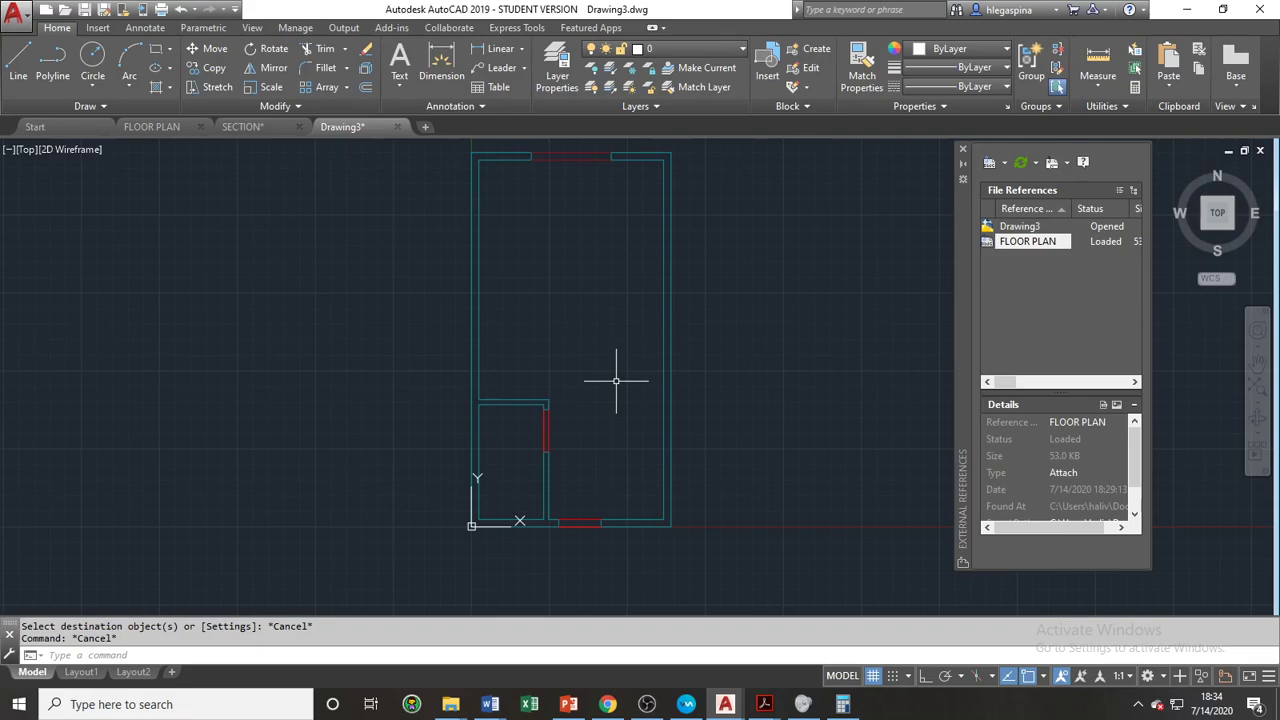
Step: Run BOUNDARY (BO) and choose Pick Points to select an internal point
type("BO")
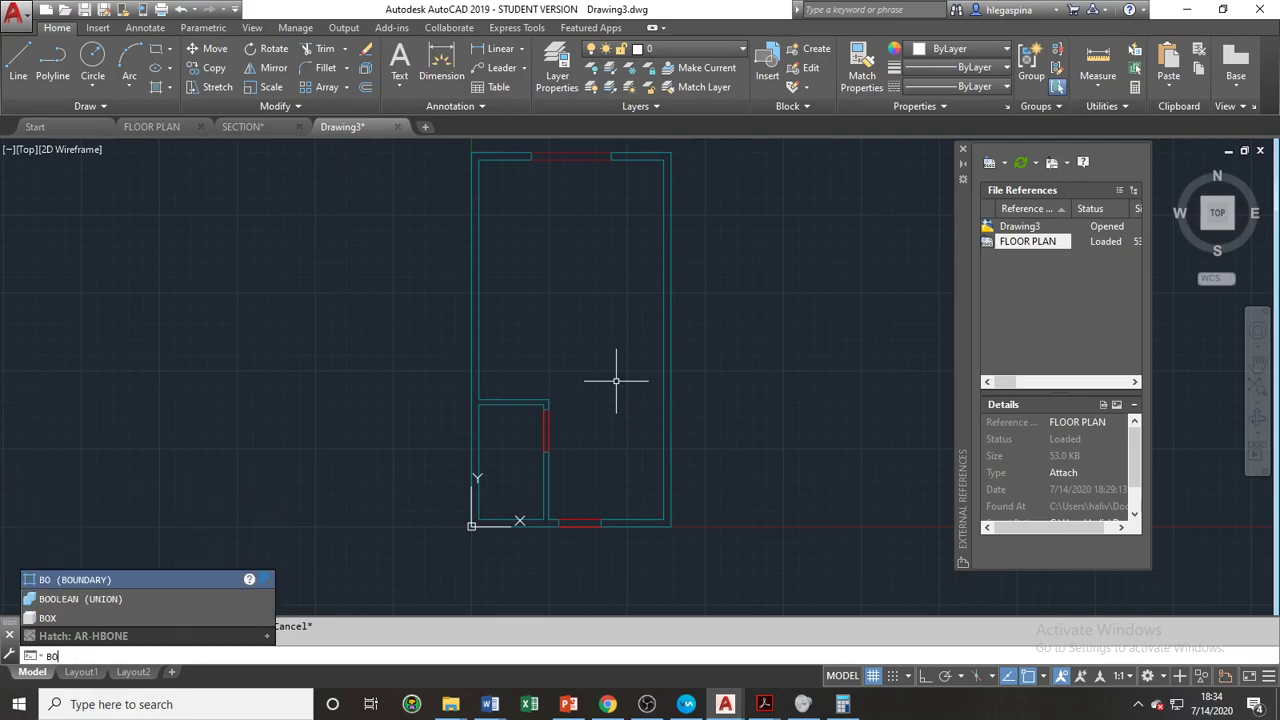
key("Return")
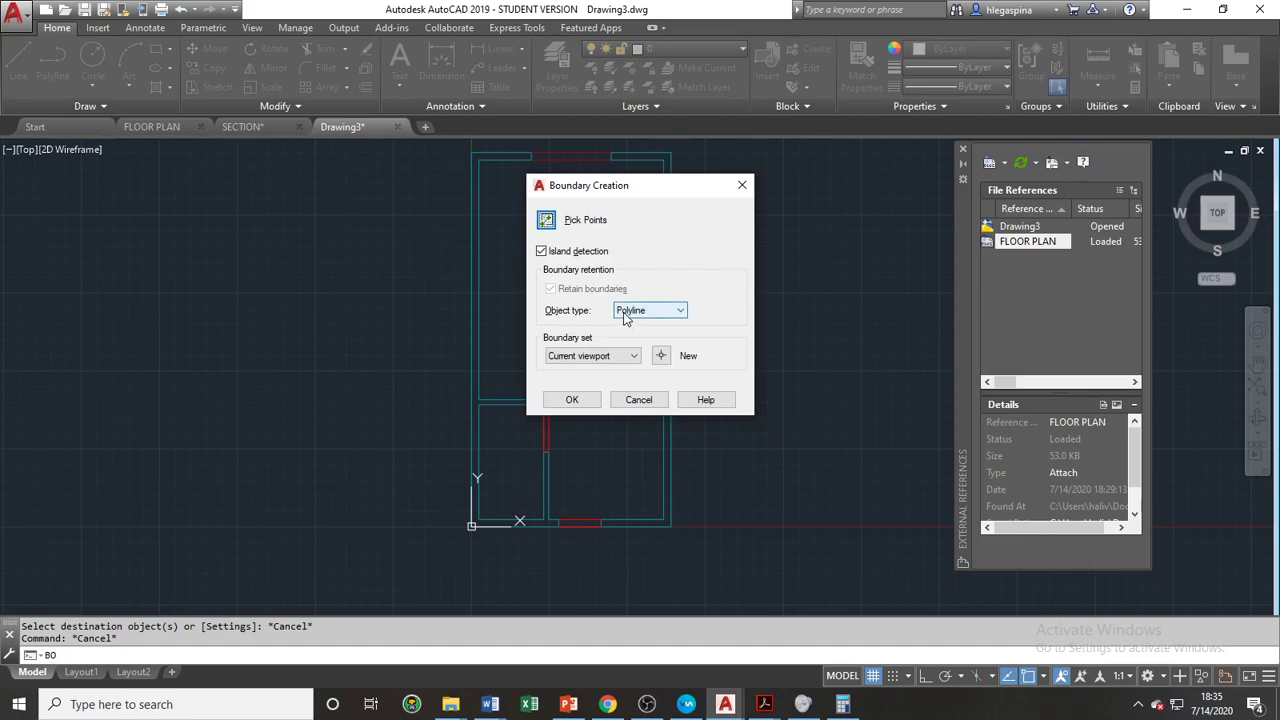
left_click(547, 226)
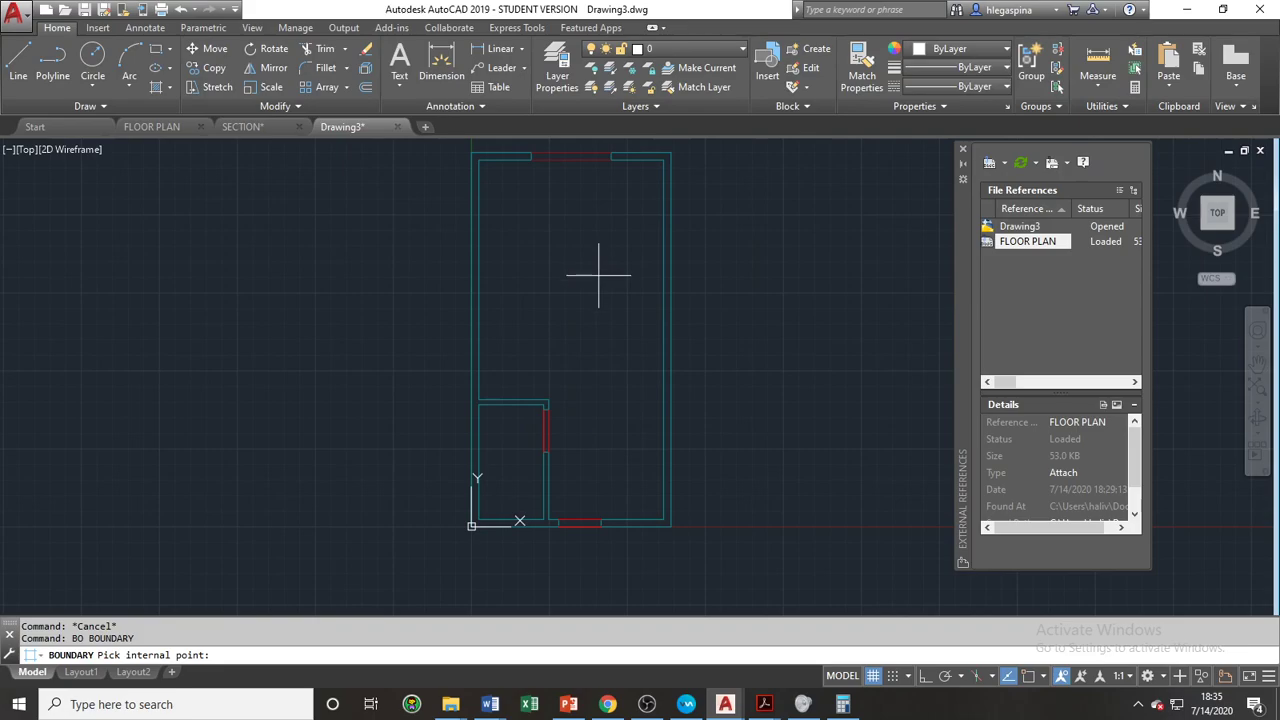
Step: Create boundary polylines by picking points inside the large room and the small room
left_click(598, 275)
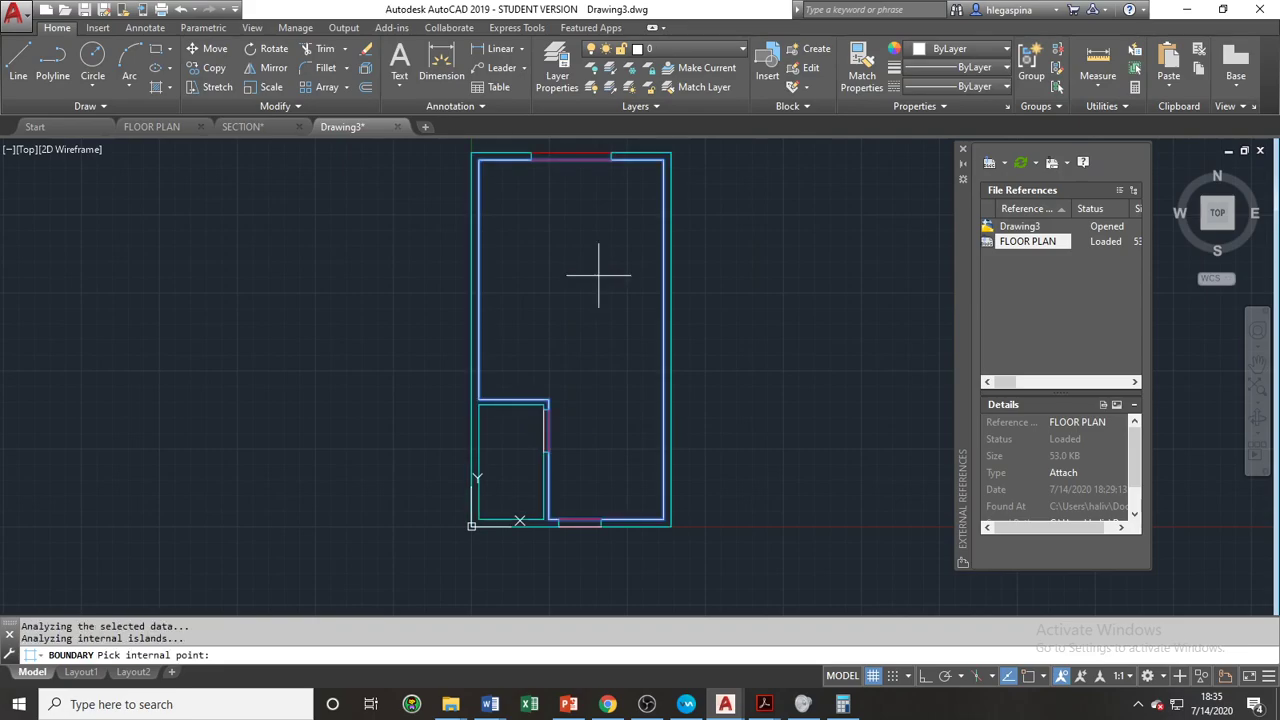
middle_click_drag(606, 390, 572, 343)
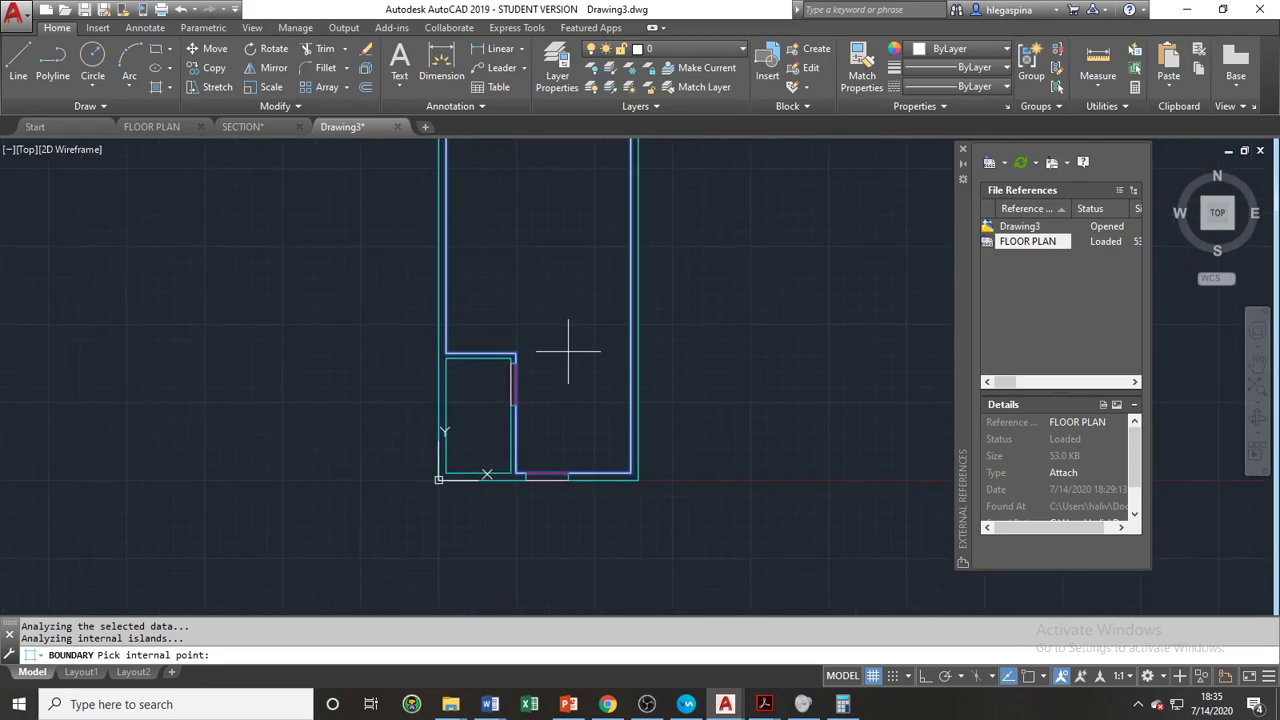
middle_click_drag(519, 267, 533, 355)
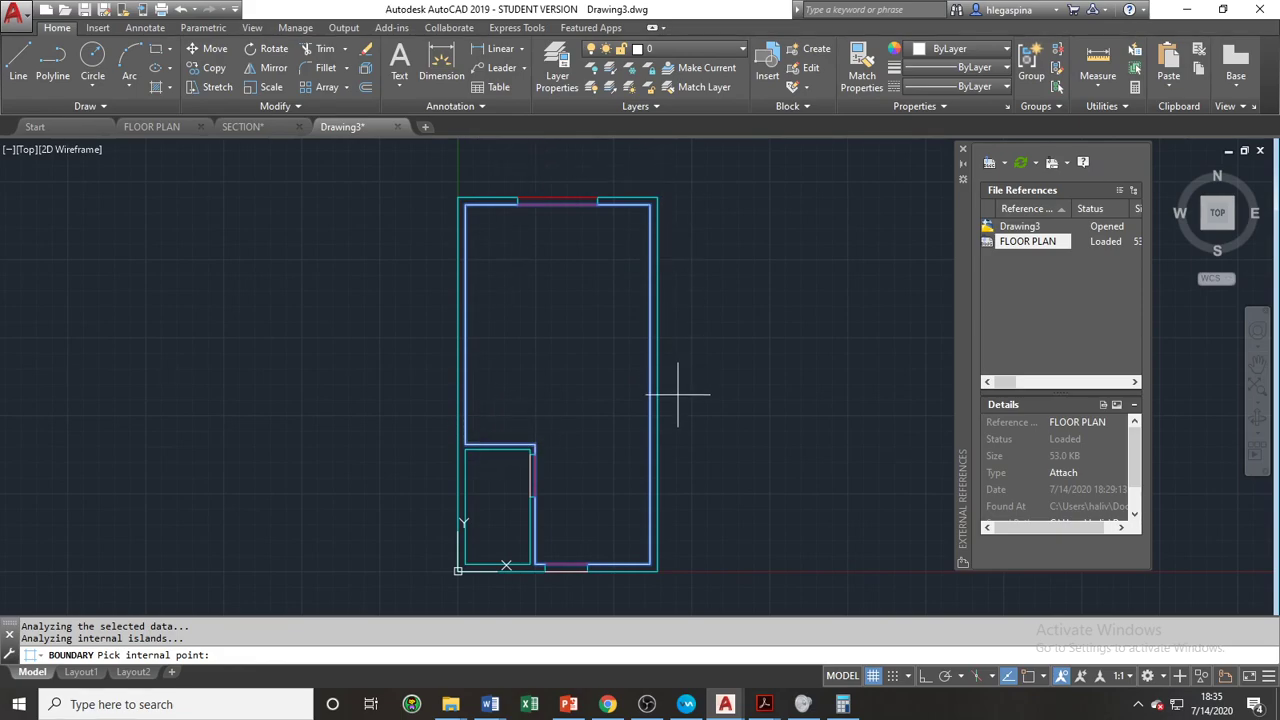
left_click(492, 473)
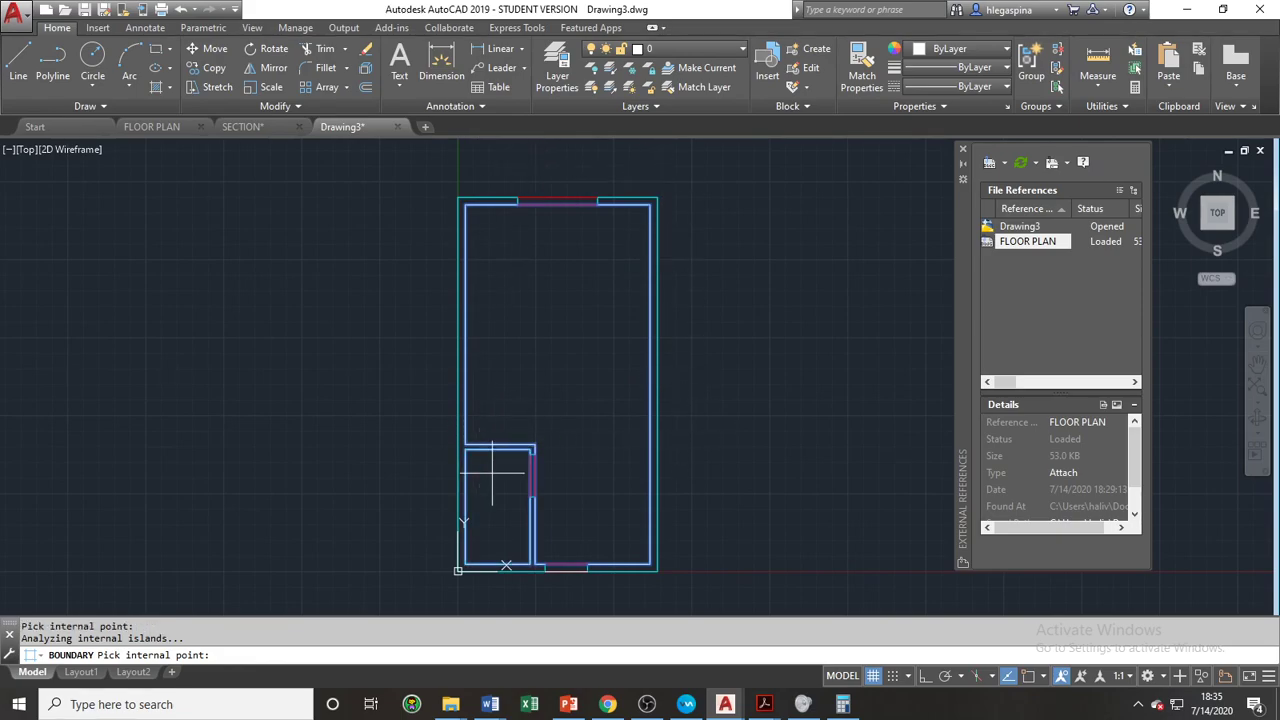
middle_click_drag(510, 538, 521, 492)
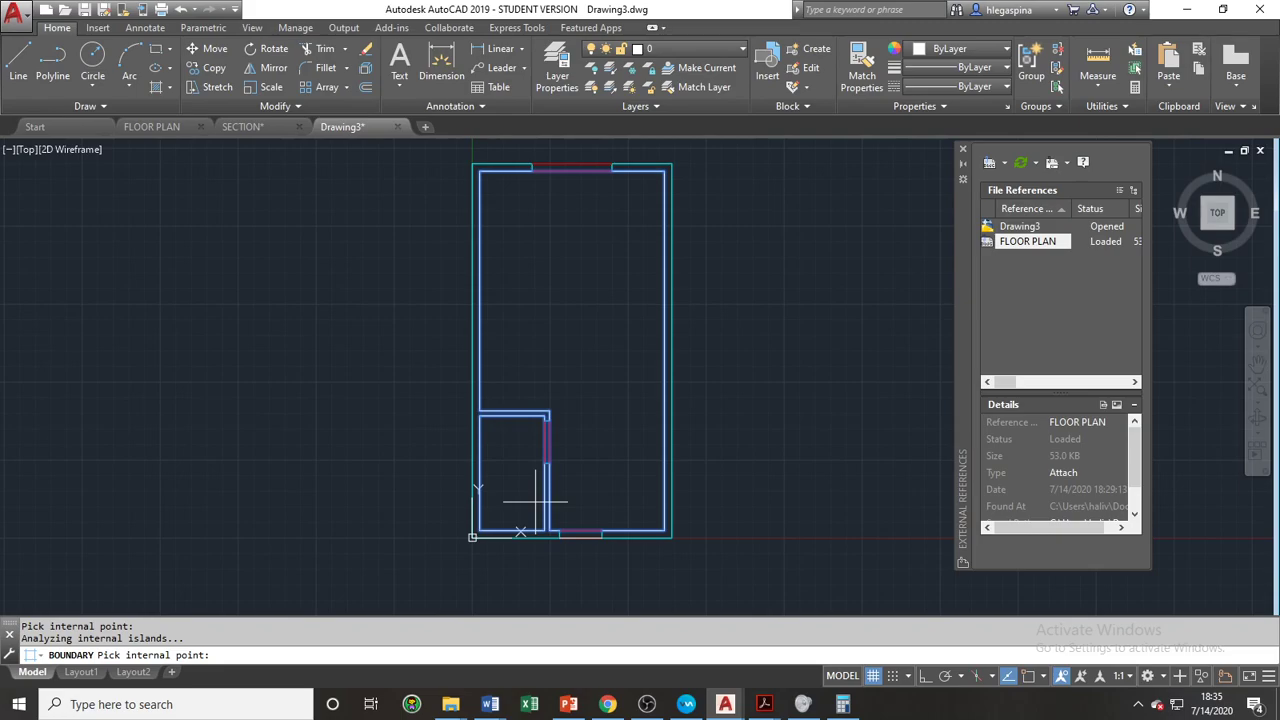
key("Return")
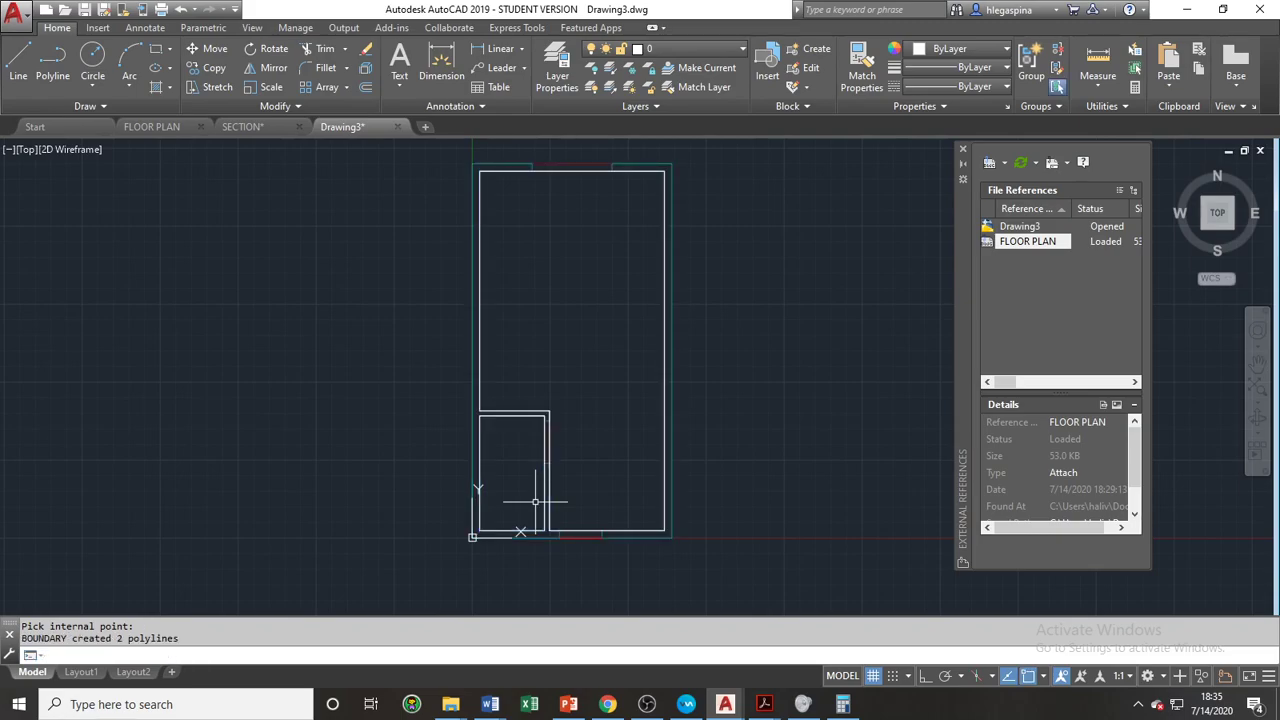
Step: Select both new room boundaries and open the Layer dropdown
left_click(518, 413)
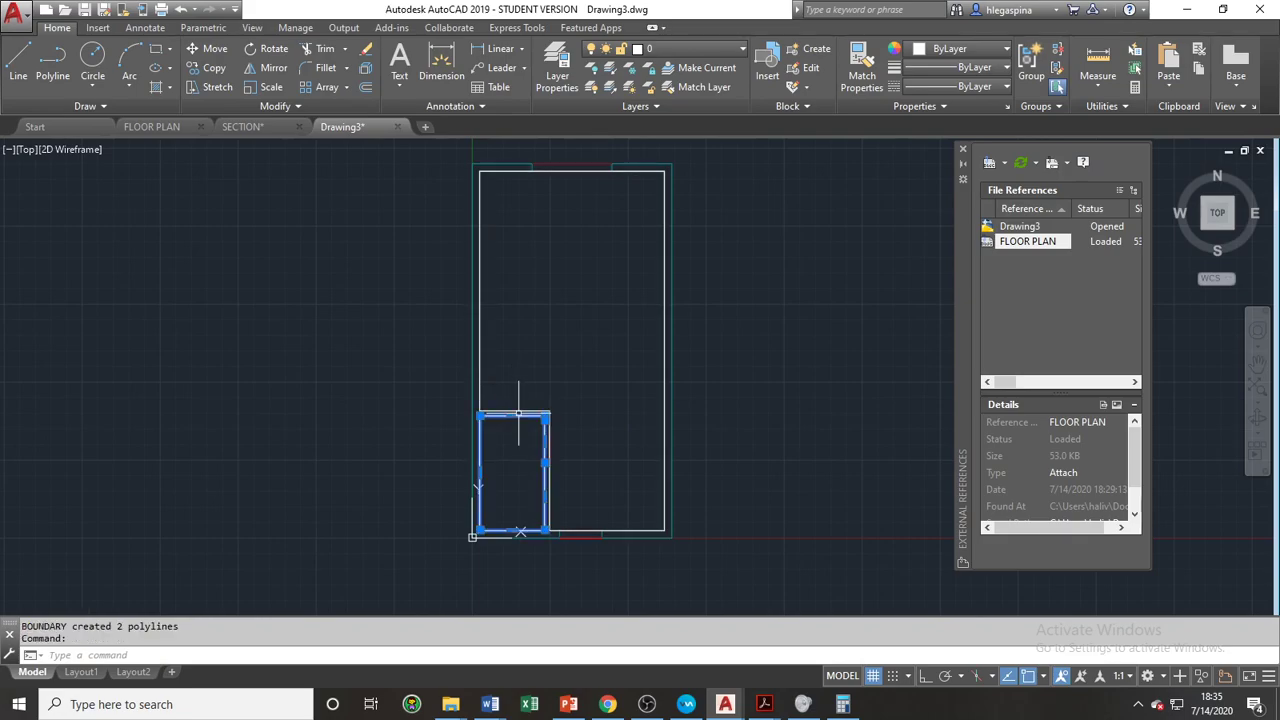
left_click(516, 413)
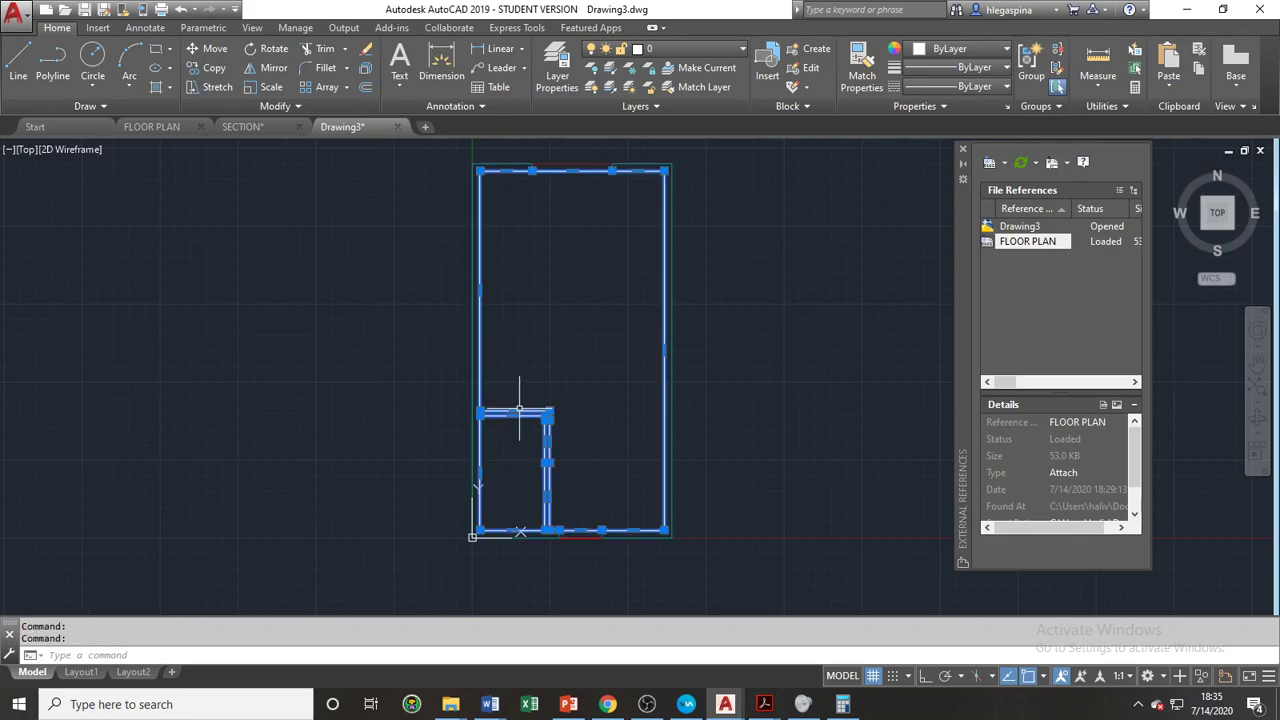
left_click(702, 50)
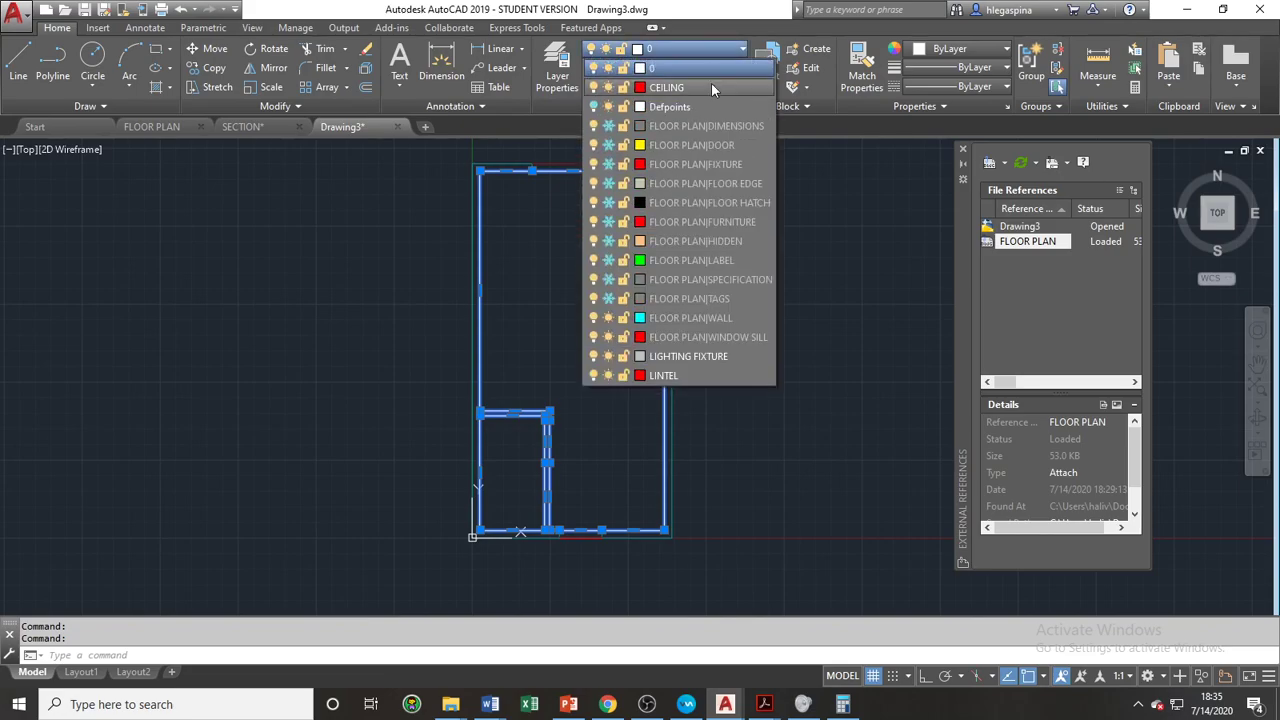
Step: Place both room boundary polylines on the CEILING layer
left_click(711, 86)
key("Escape")
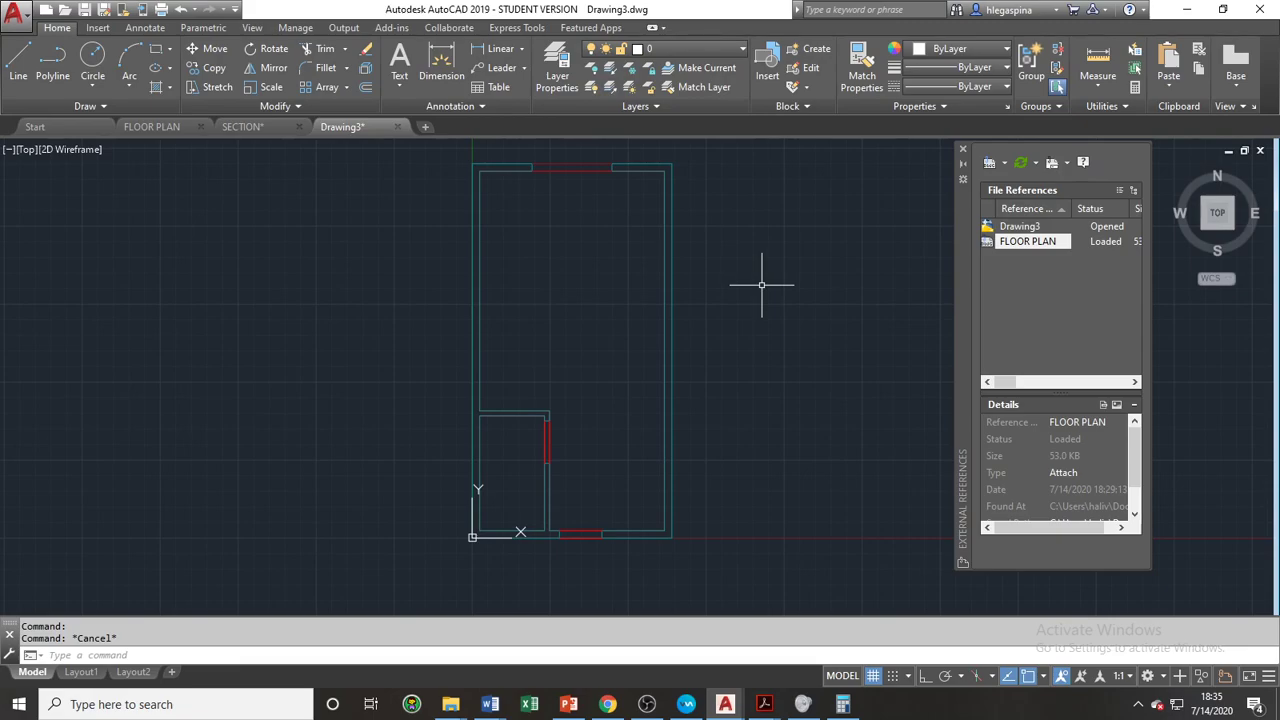
left_click(667, 234)
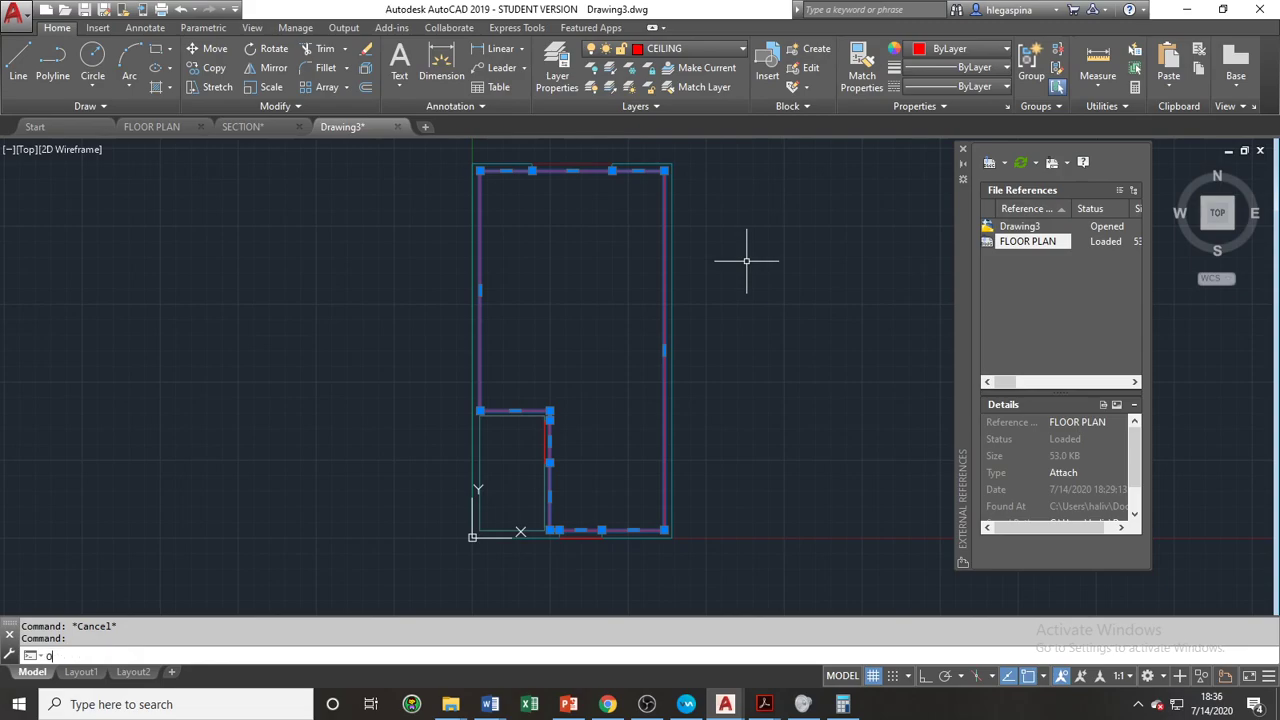
Step: Offset the large room's boundary 50 units inward
key("Return")
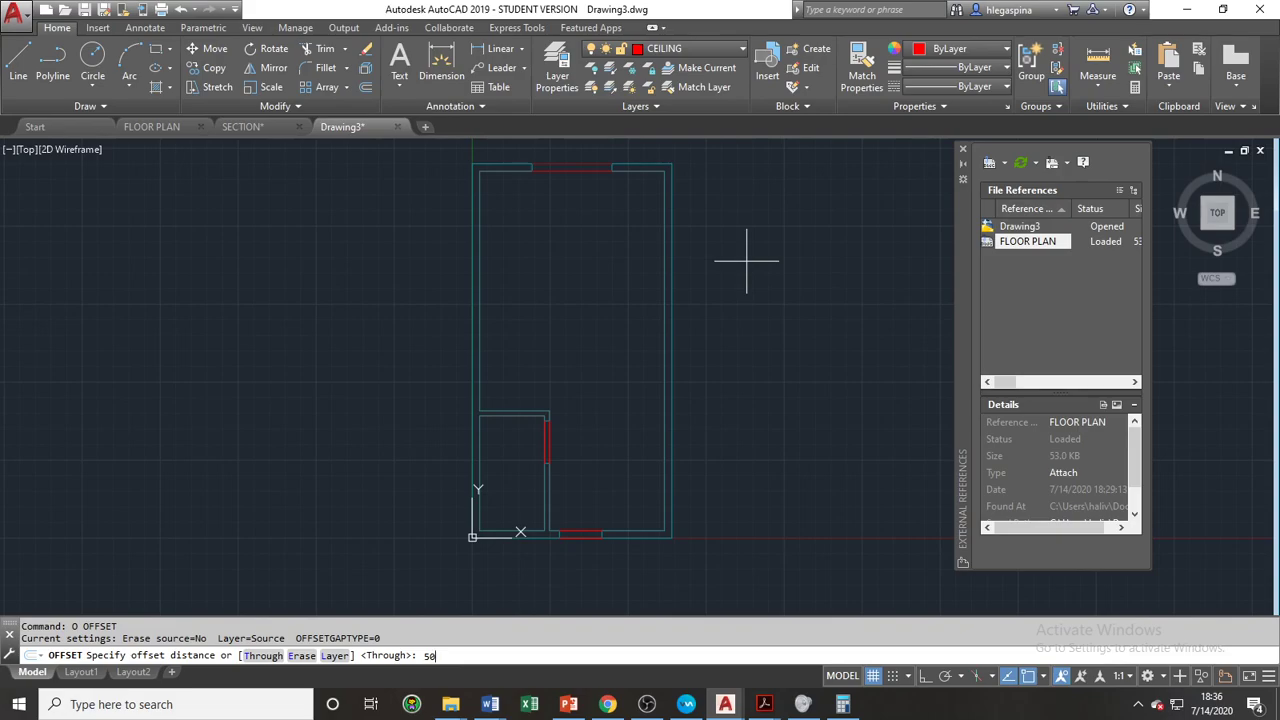
type("50")
key("Return")
left_click(558, 287)
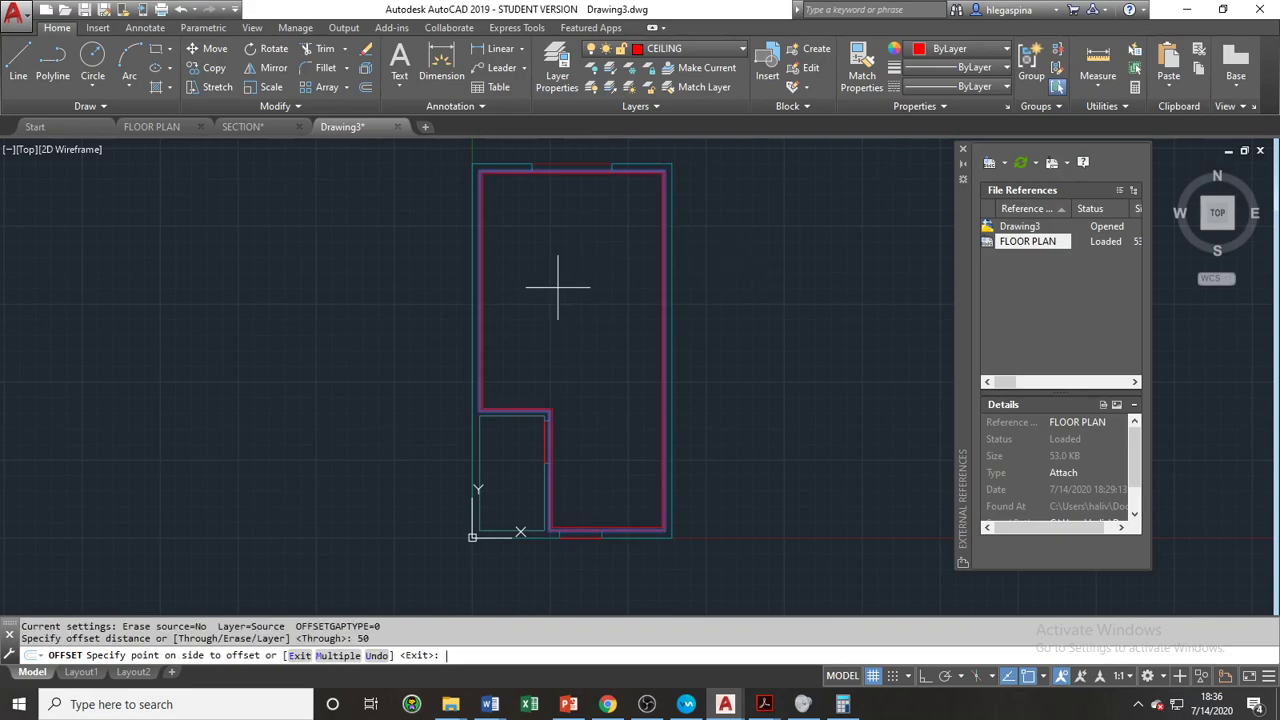
left_click(592, 276)
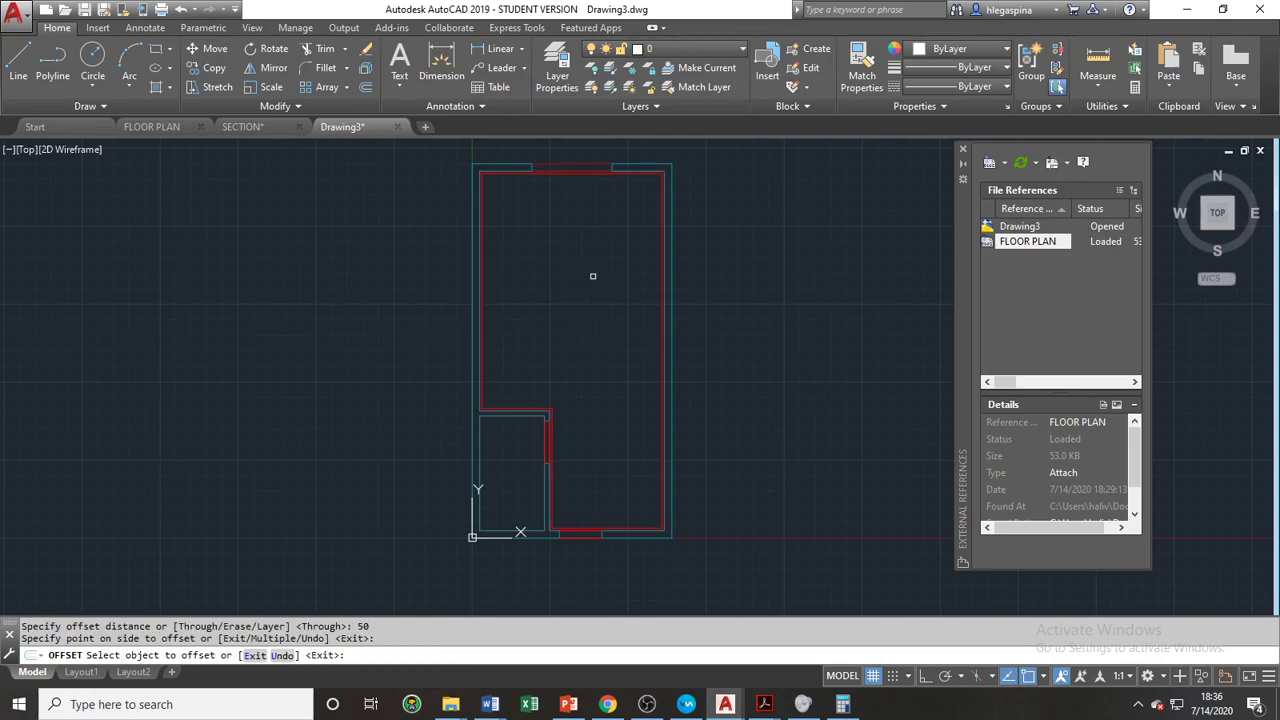
scroll(516, 470, "up", 2)
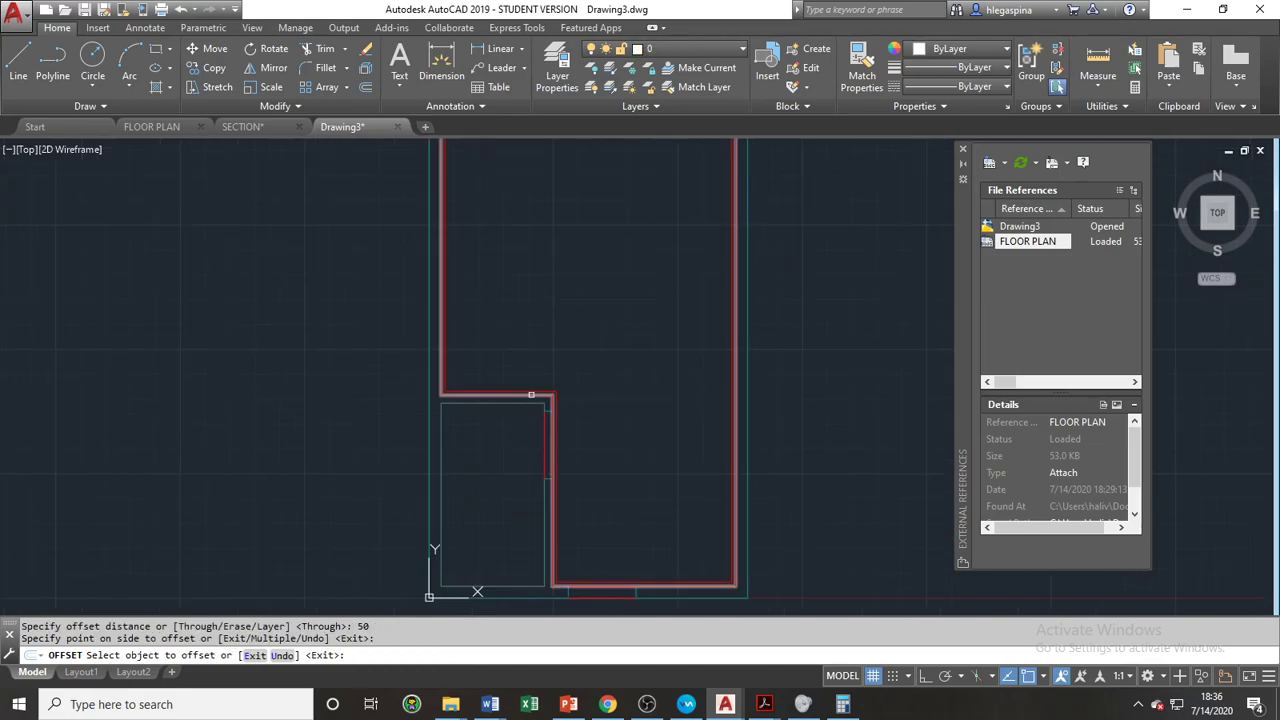
Step: Offset the small room's boundary 50 units inward as well
left_click(447, 410)
left_click(472, 418)
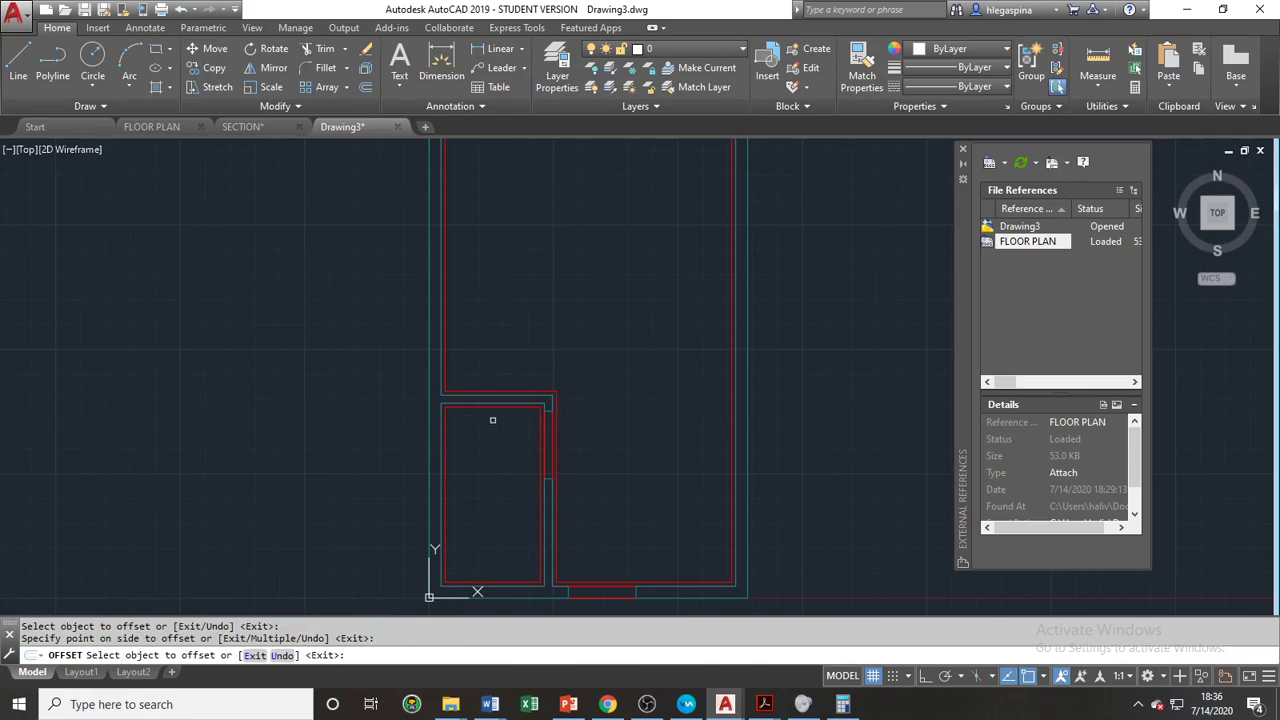
scroll(504, 425, "up", 4)
scroll(504, 422, "down", 3)
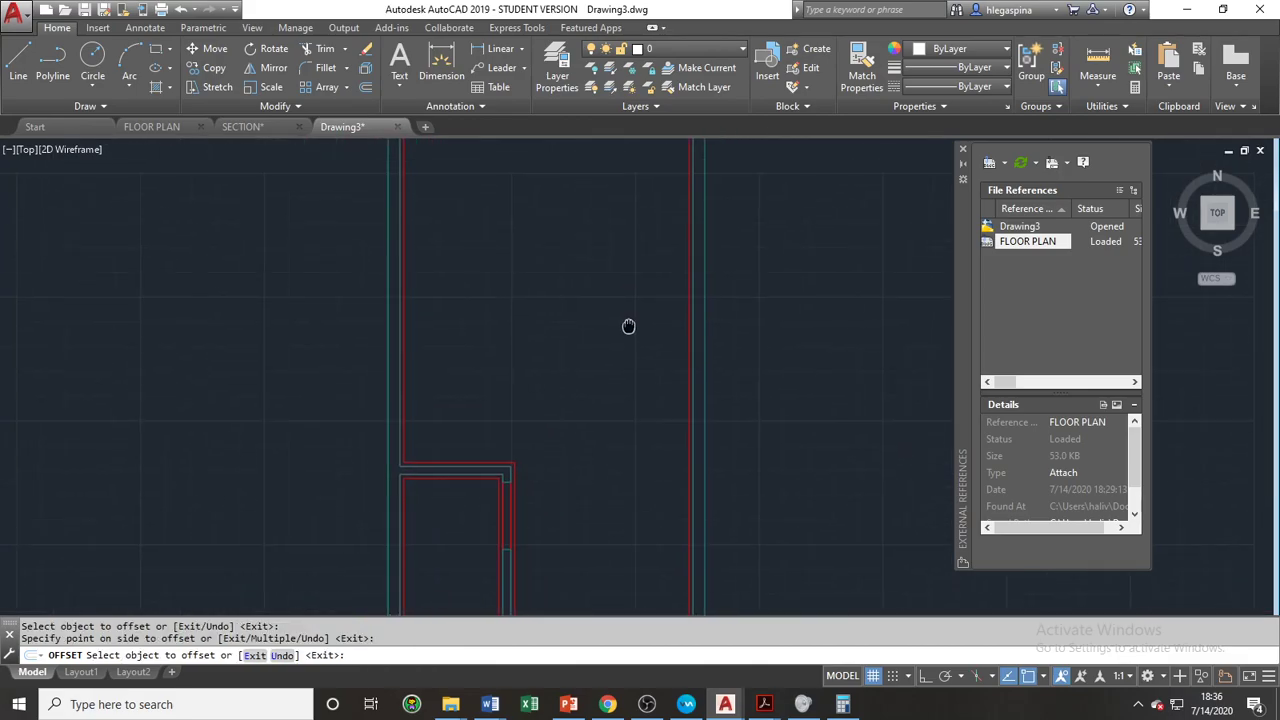
key("Escape")
scroll(723, 319, "up", 3)
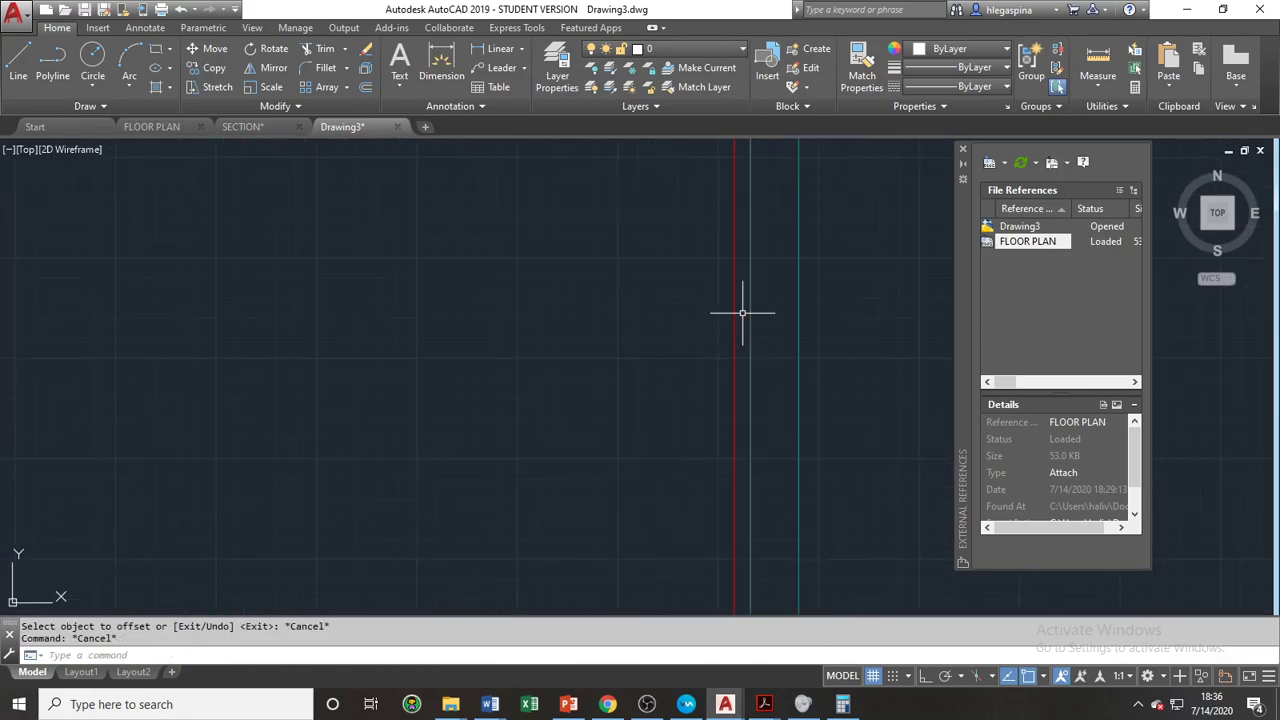
scroll(740, 312, "down", 3)
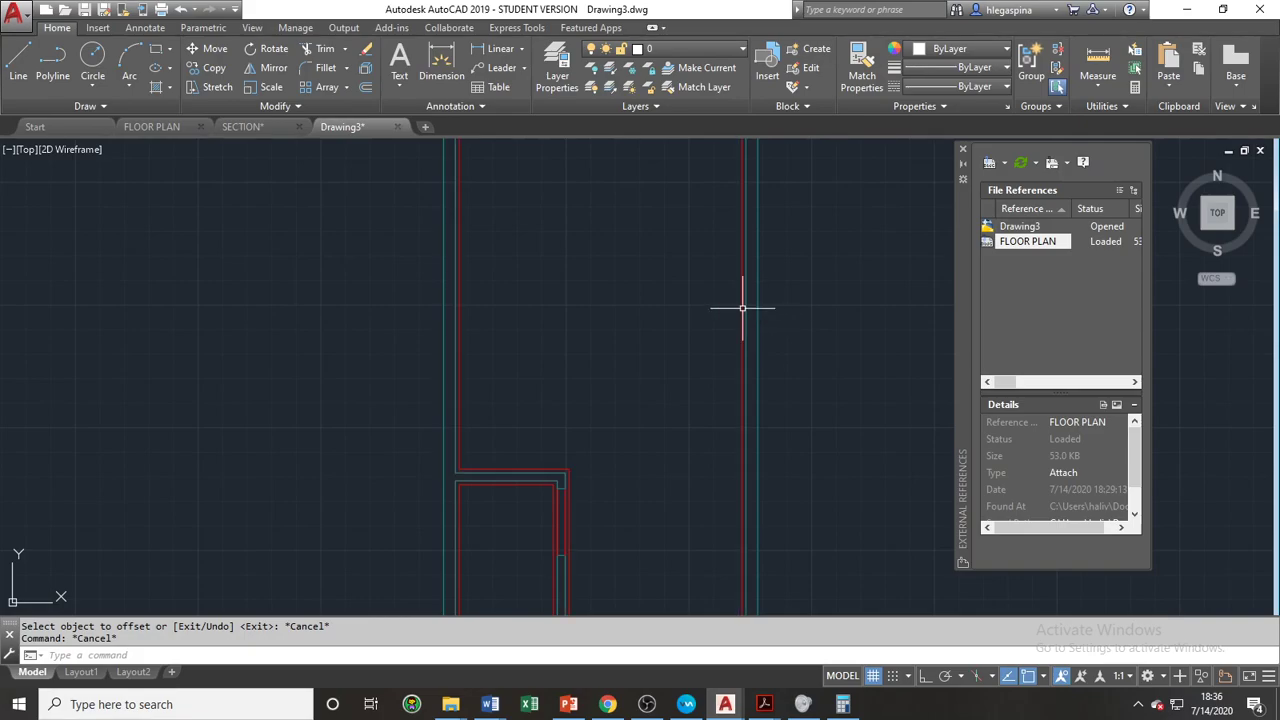
middle_click_drag(517, 303, 557, 371)
key("Escape")
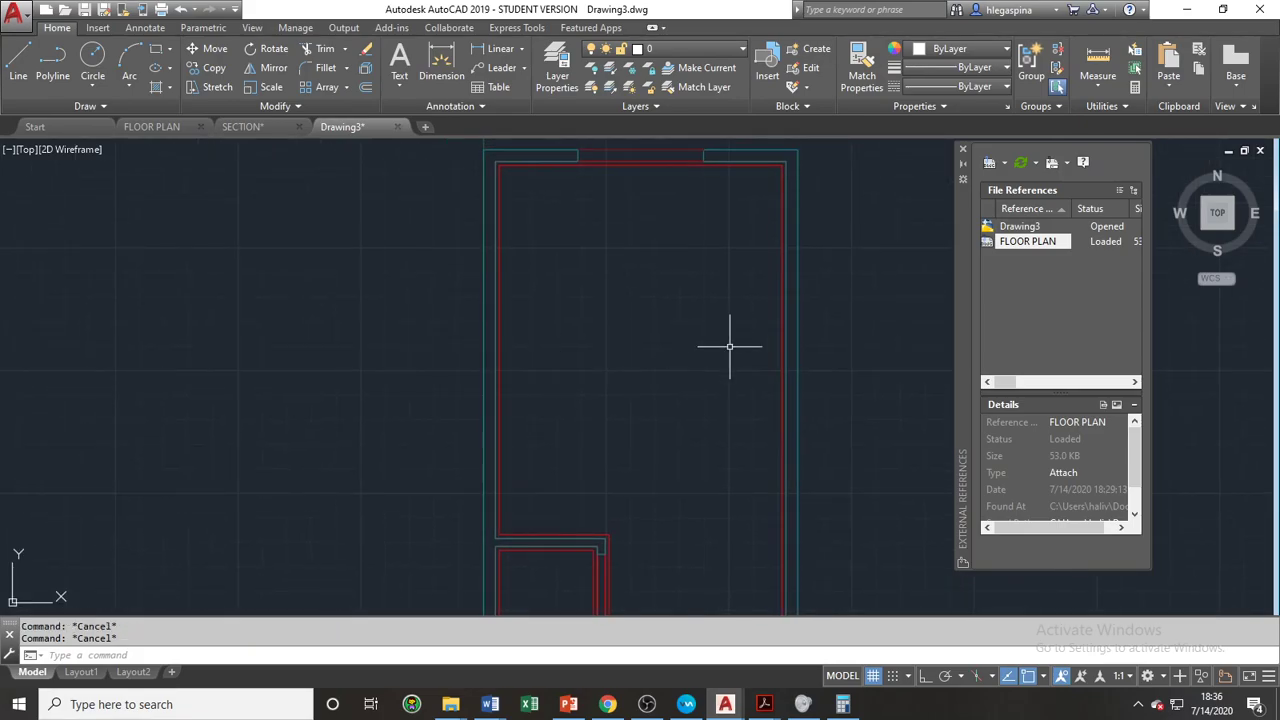
mouse_move(731, 349)
middle_mouse_down()
mouse_move(675, 325)
mouse_move(623, 343)
middle_mouse_up()
scroll(675, 325, "down", 4)
scroll(620, 320, "up", 2)
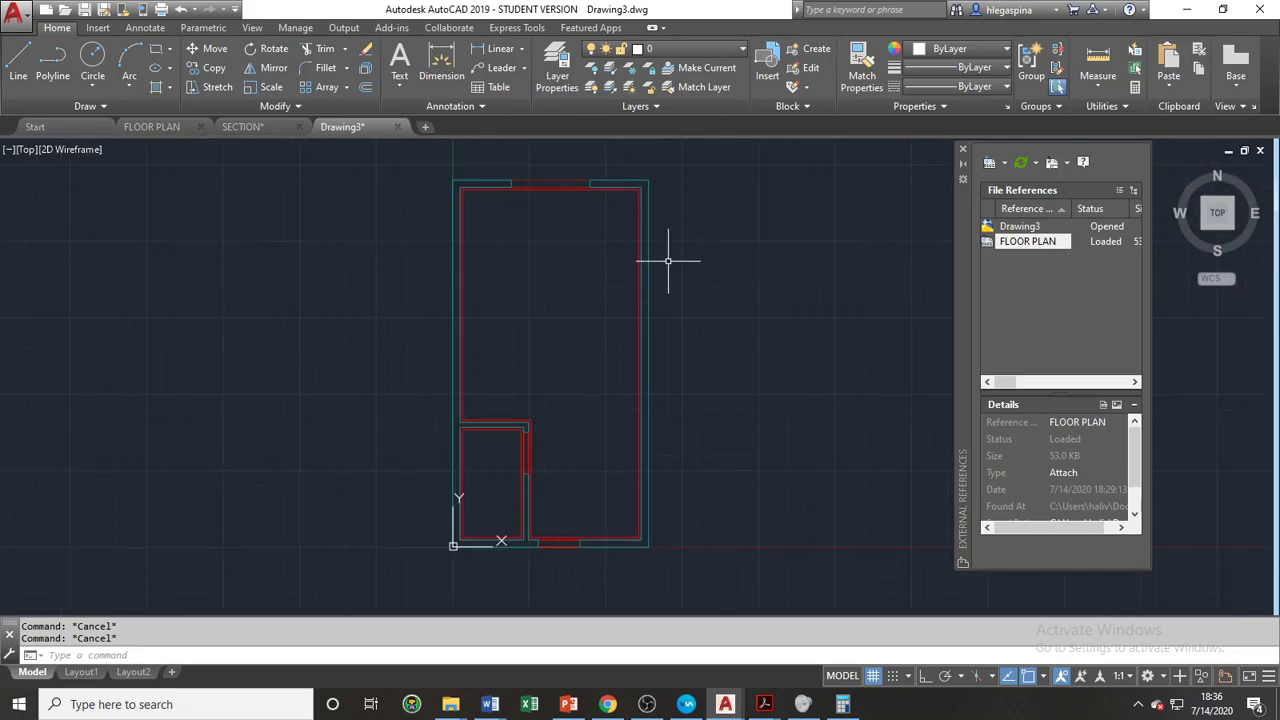
mouse_move(619, 270)
middle_mouse_down()
mouse_move(557, 297)
mouse_move(563, 306)
middle_mouse_up()
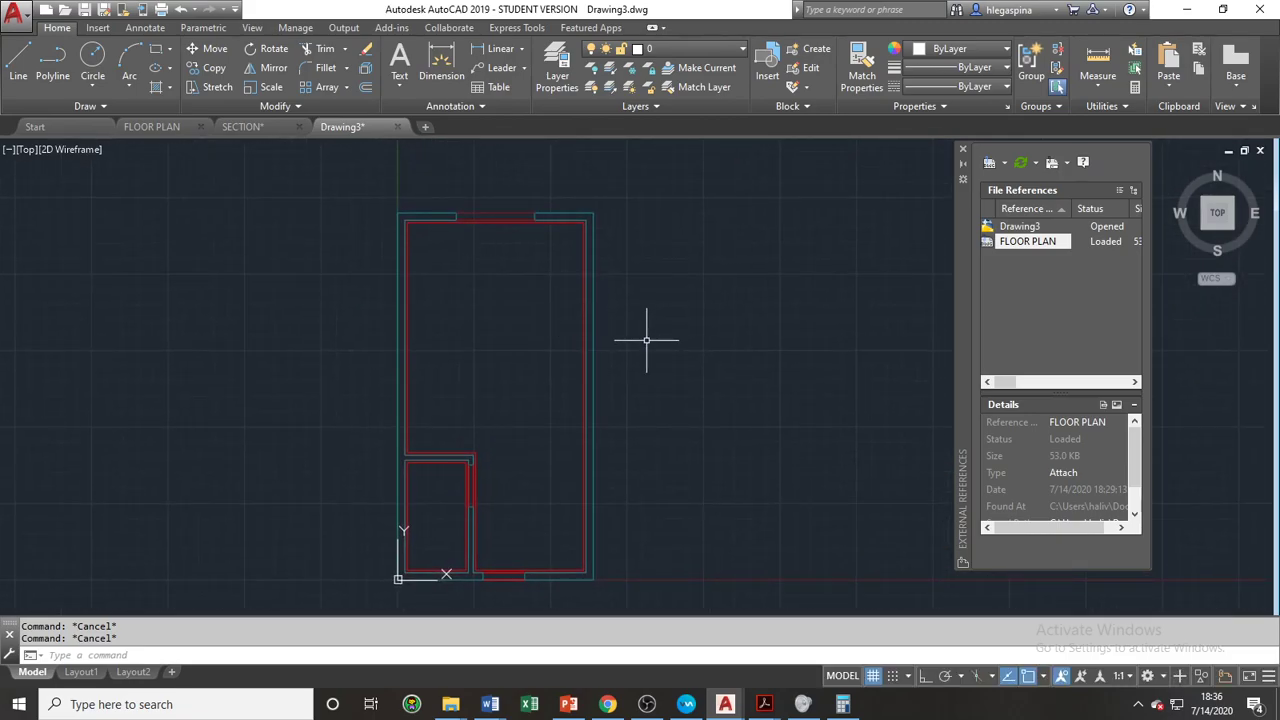
middle_click_drag(686, 357, 633, 354)
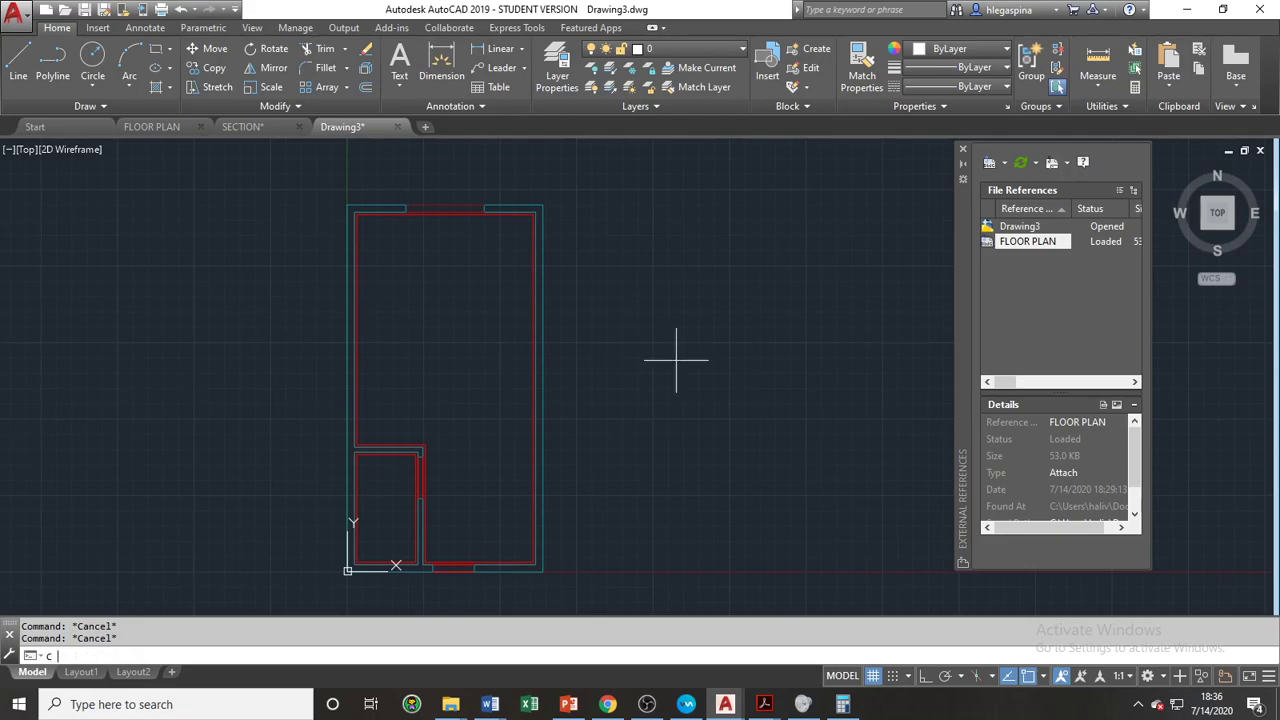
Step: Draw a 100-diameter test circle beside the plan, then erase it
key("Return")
left_click(677, 358)
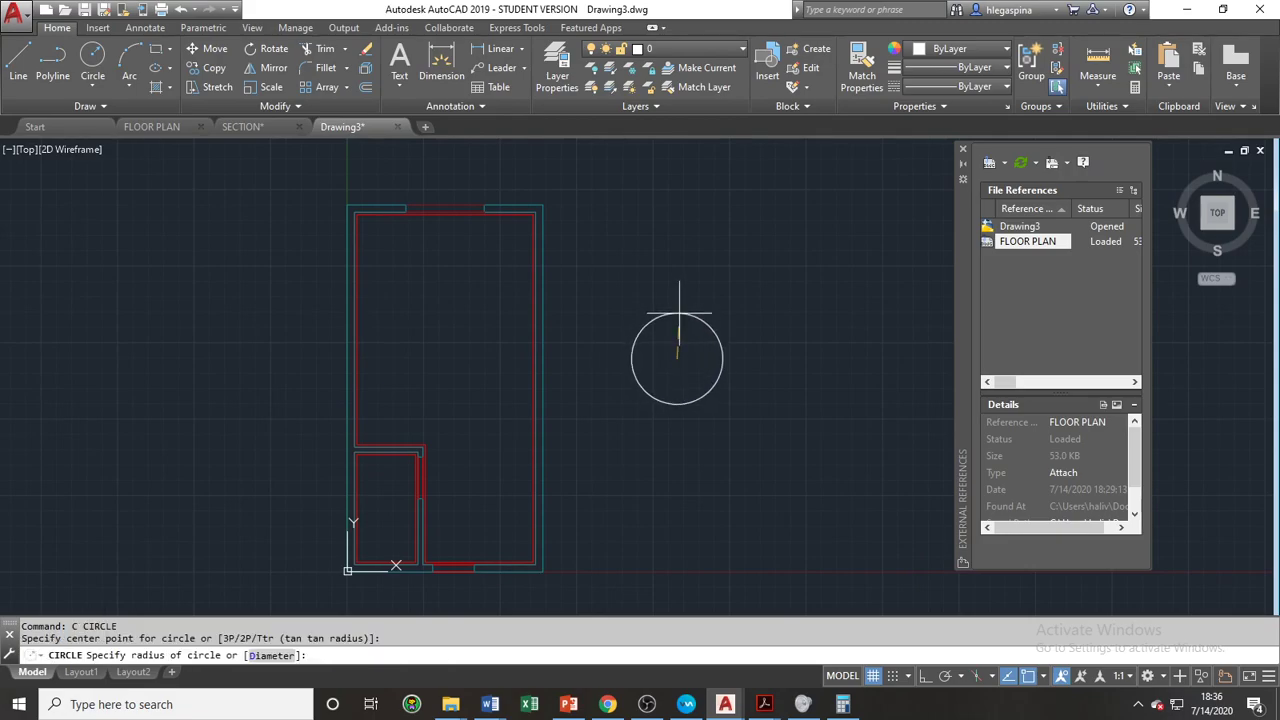
type("D")
key("Return")
type("1")
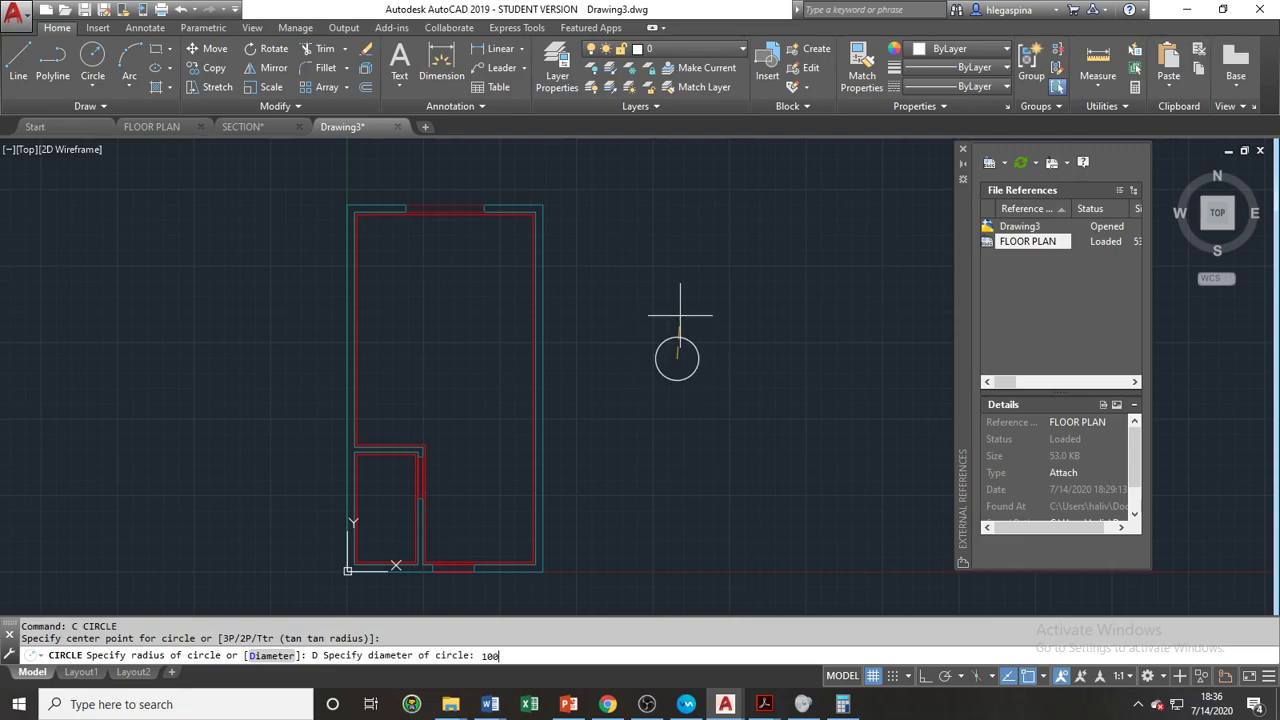
type("00")
key("Return")
scroll(697, 357, "up", 5)
key("Escape")
key("Escape")
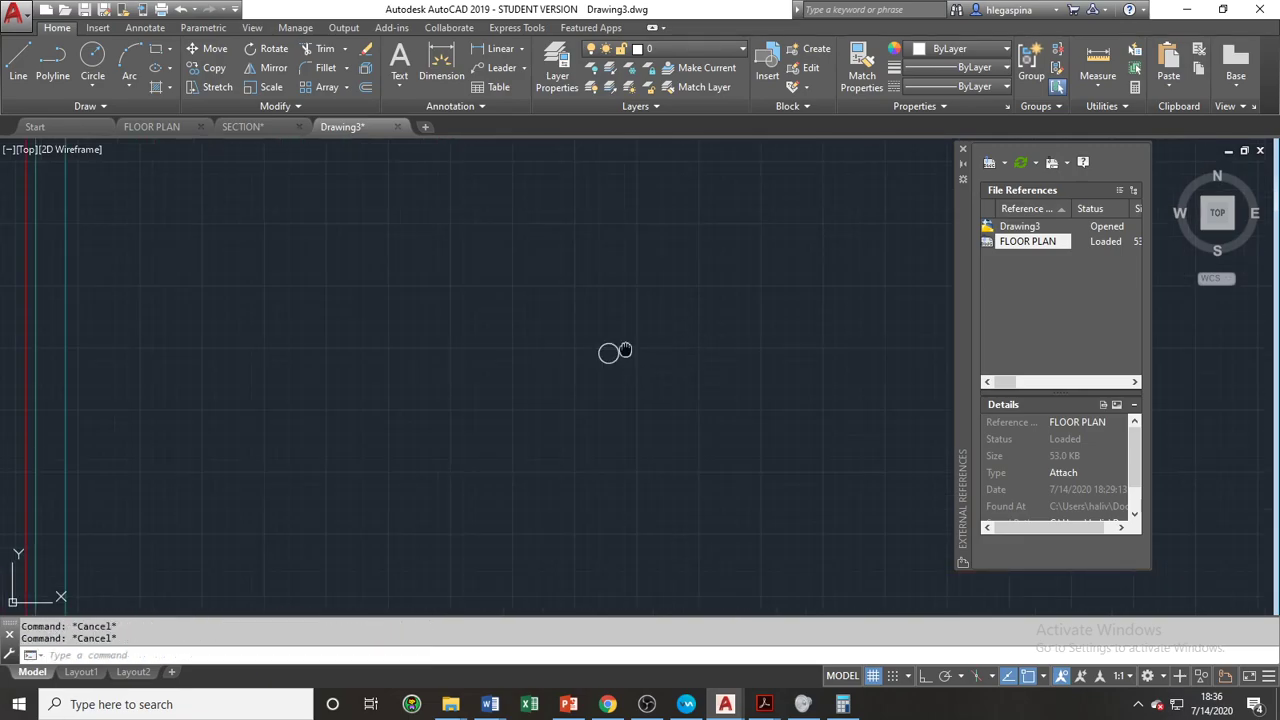
scroll(692, 385, "down", 3)
left_click(687, 387)
type("e")
key("Return")
middle_click_drag(674, 389, 811, 449)
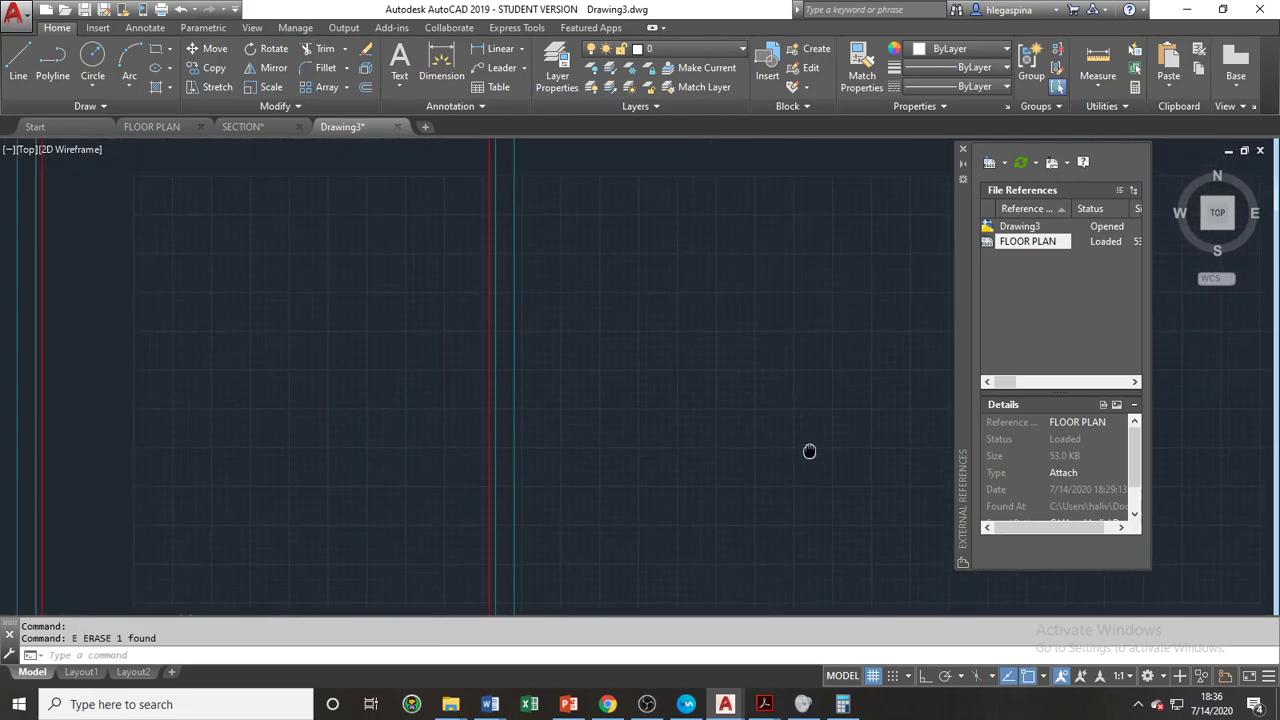
Step: Draw a 200-diameter fixture circle in the large room's upper part
type("c")
key("Return")
left_click(266, 293)
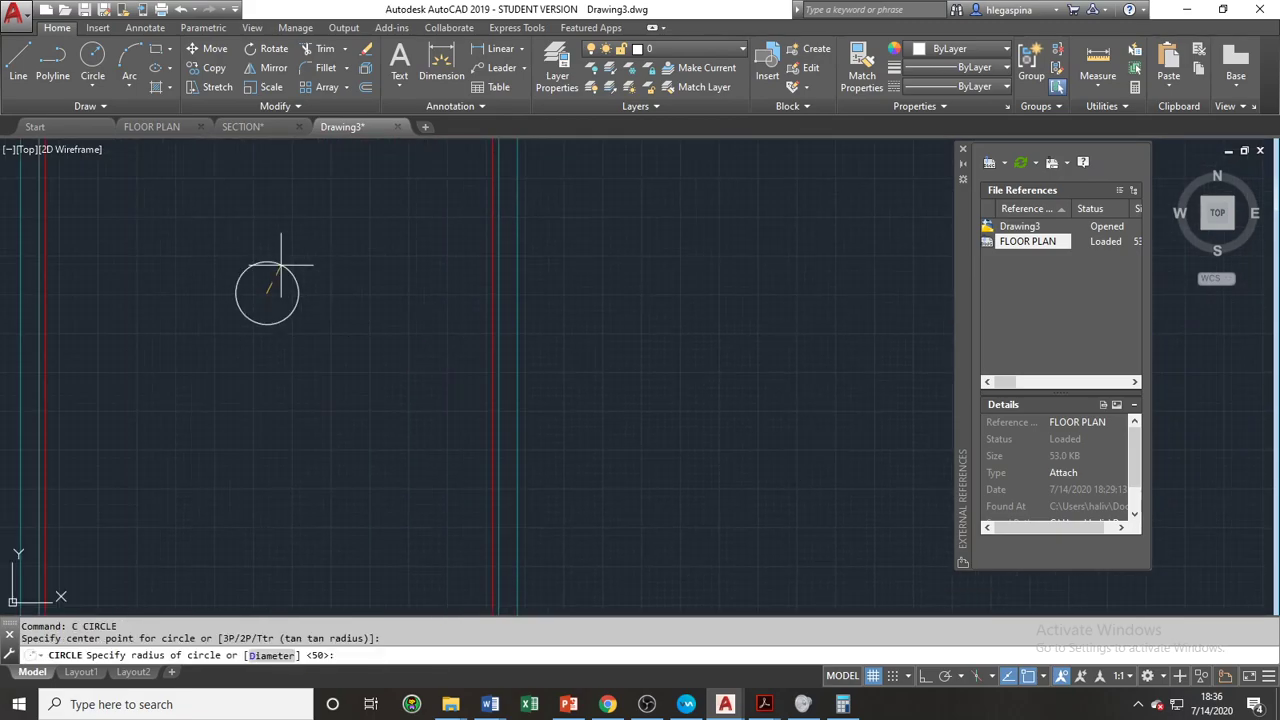
scroll(291, 251, "down", 2)
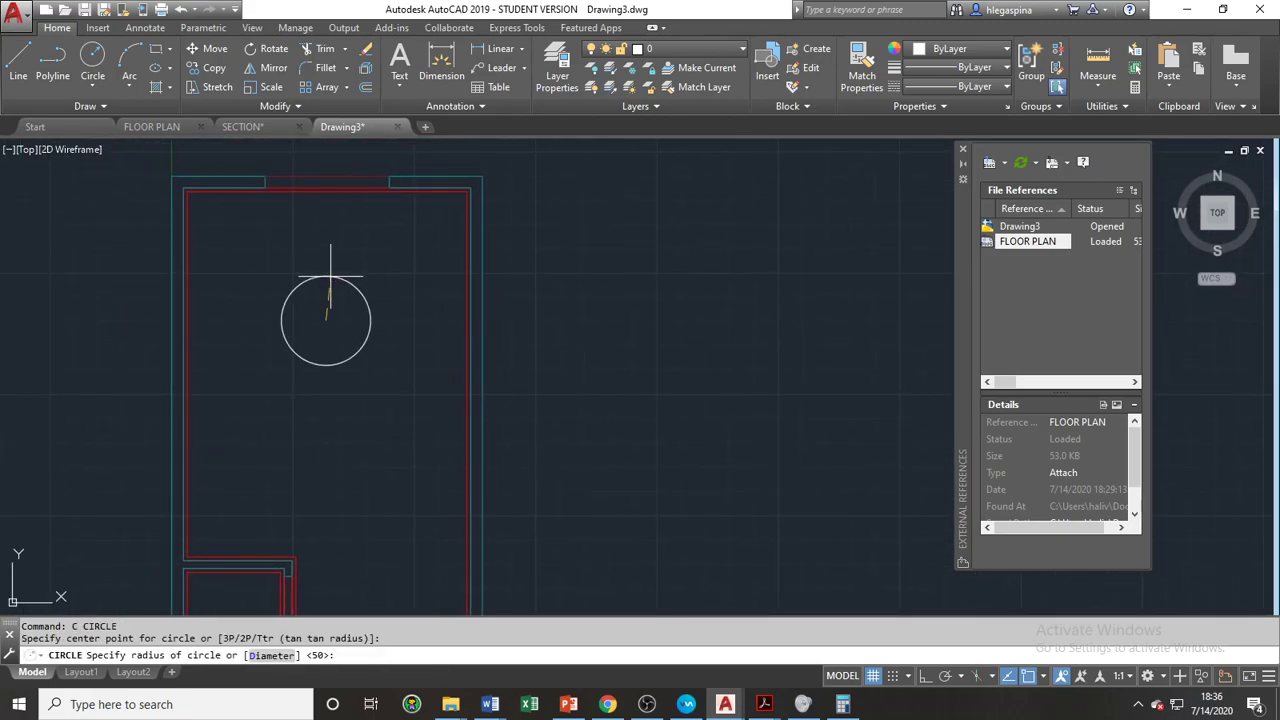
type("D")
key("Return")
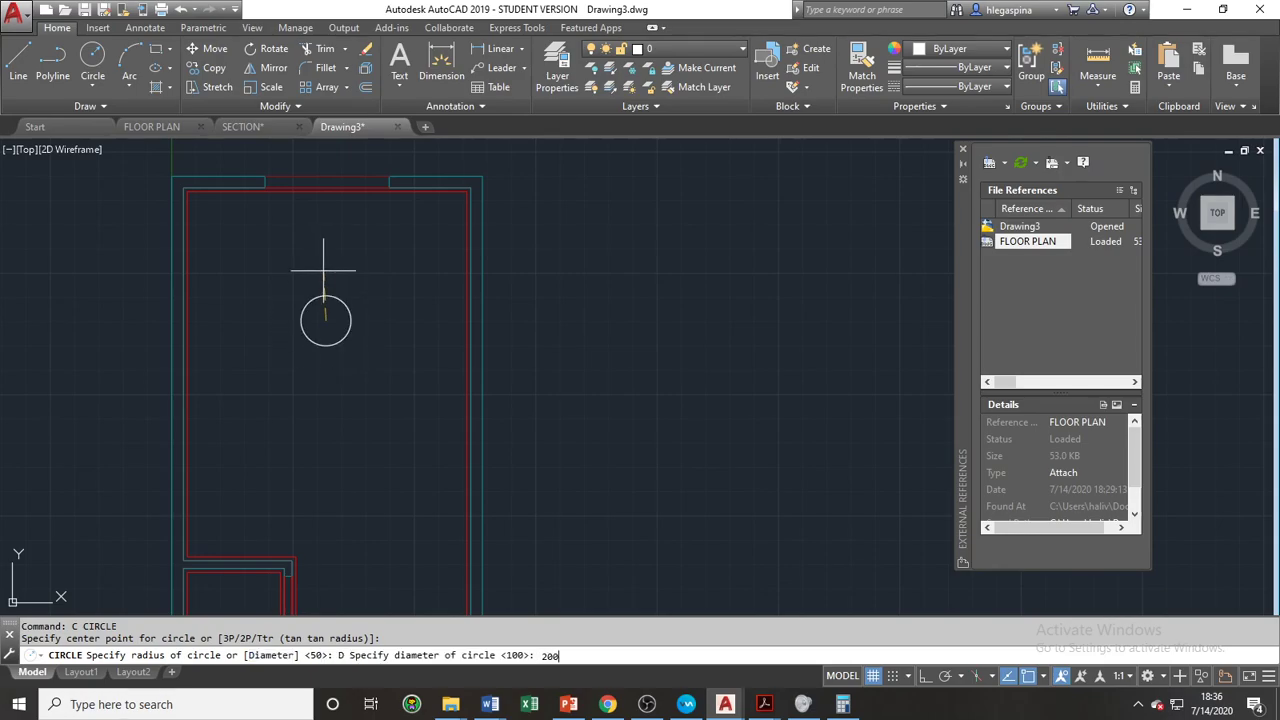
key("Return")
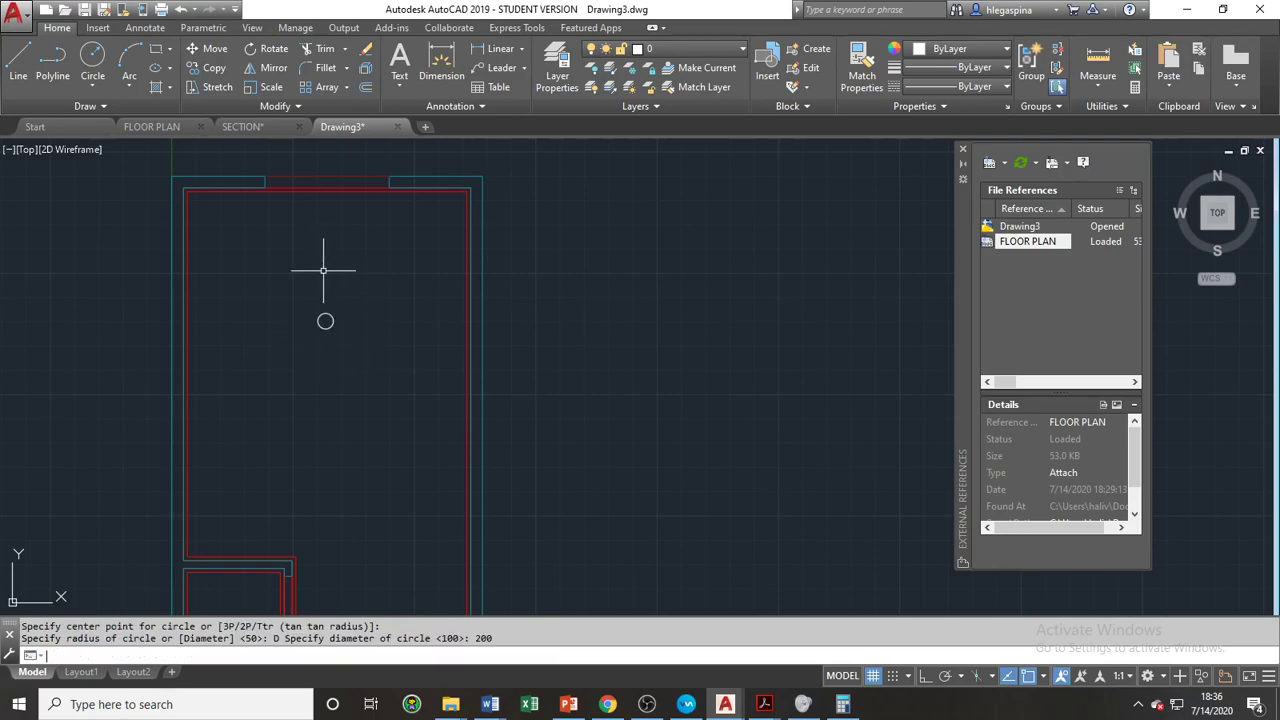
left_click(326, 321)
Step: Offset the circle 25 units outward to form a second ring
type("o")
key("Return")
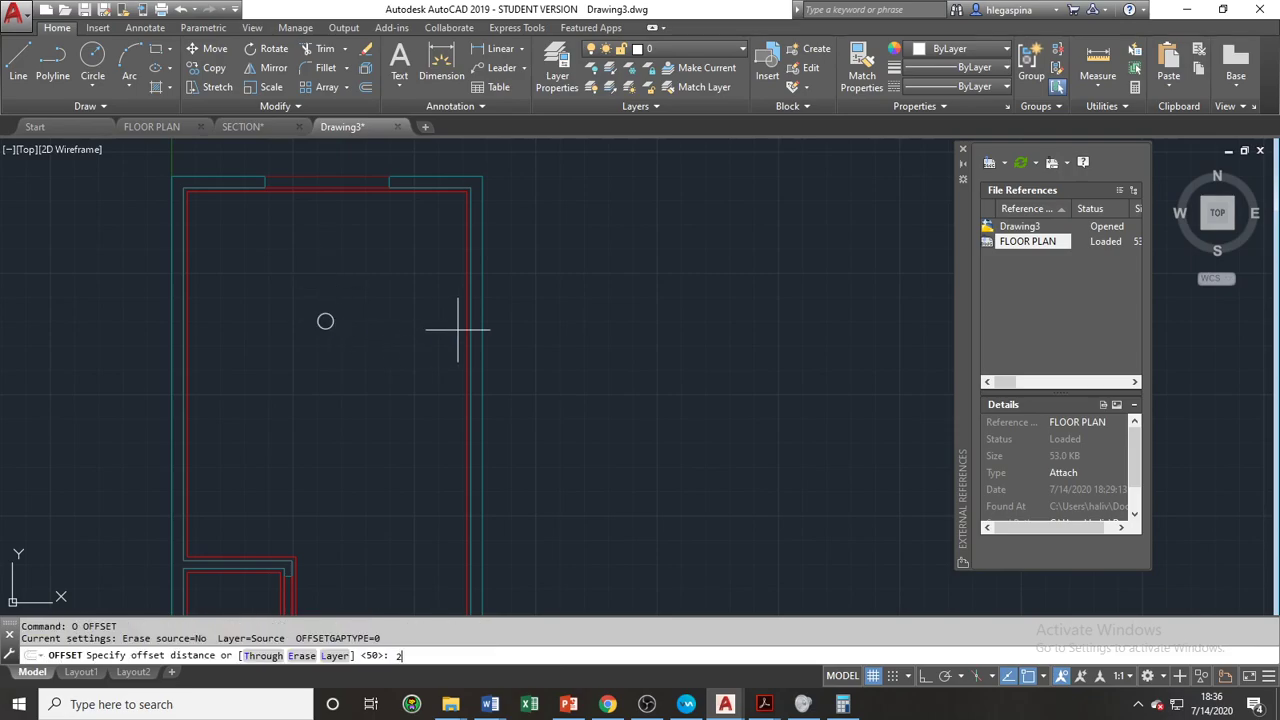
type("25")
key("Return")
left_click(429, 306)
key("Escape")
key("Escape")
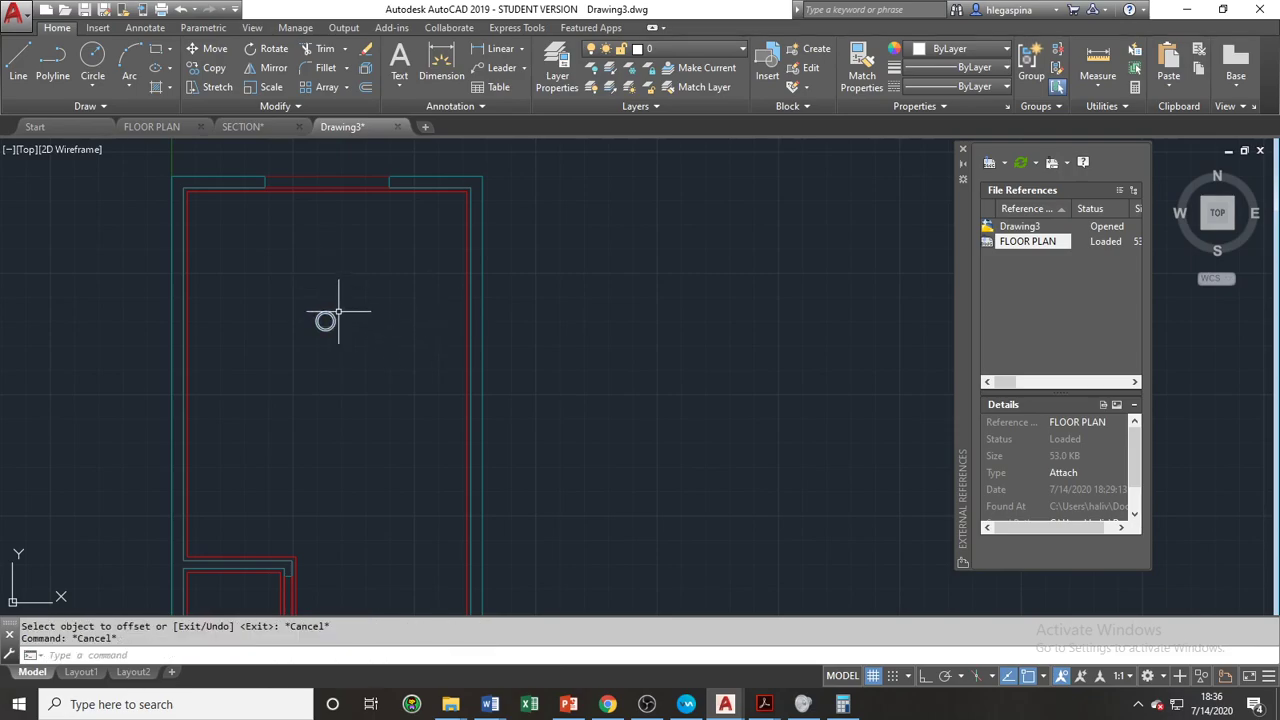
Step: Window-select both concentric circles
middle_click_drag(343, 297, 371, 320)
left_click(375, 338)
left_click(480, 400)
left_click(386, 363)
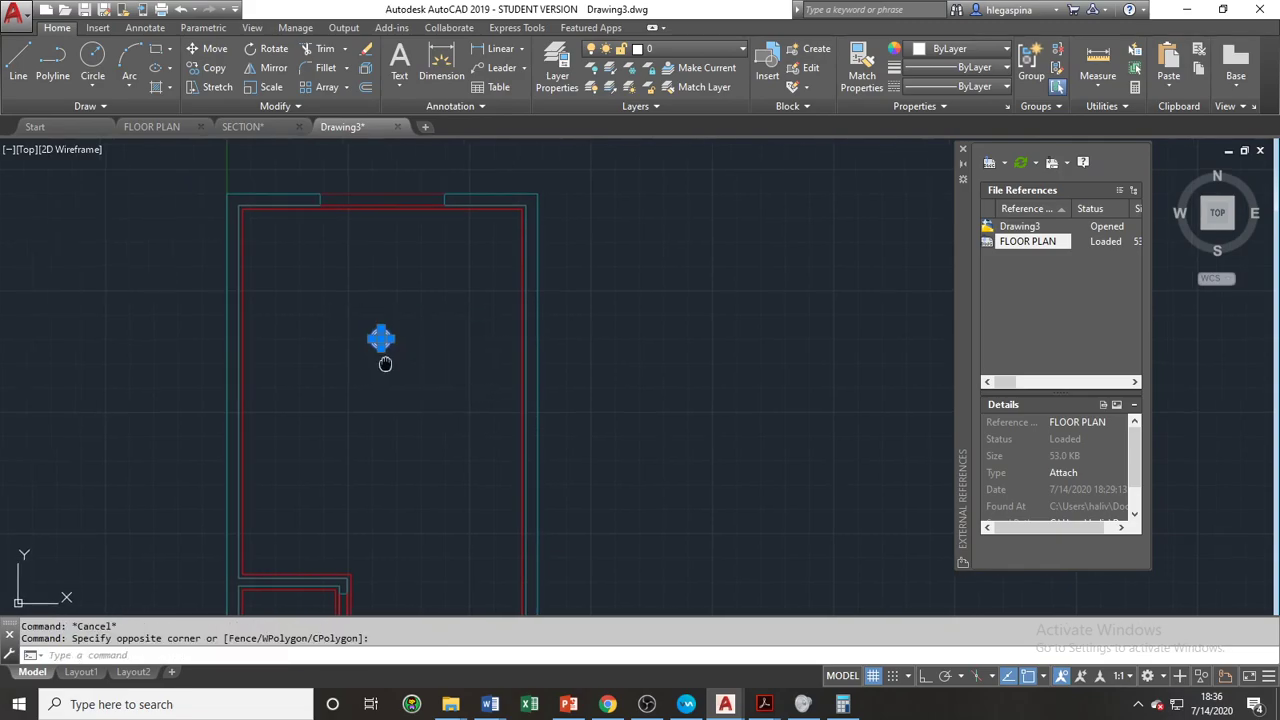
middle_click_drag(386, 363, 427, 374)
Step: Start moving the circles from their centre, cancel, and reselect both circles
type("m")
key("Return")
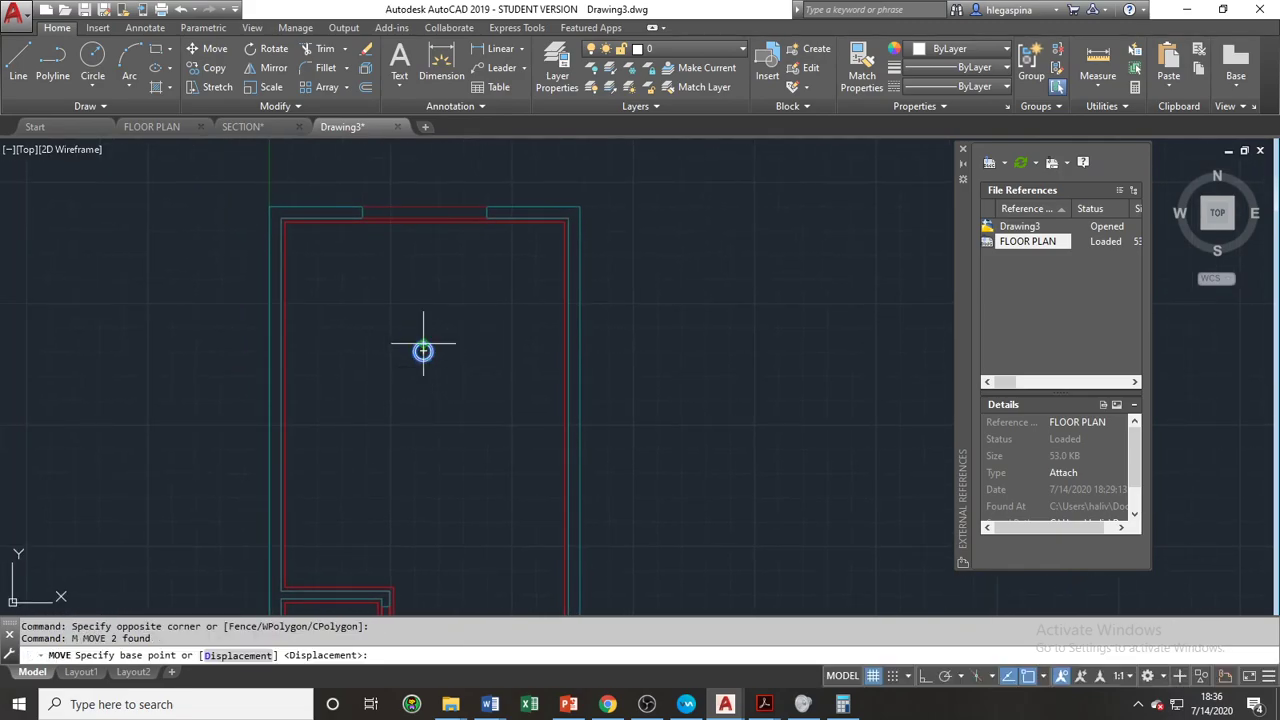
left_click(423, 351)
scroll(306, 229, "up", 2)
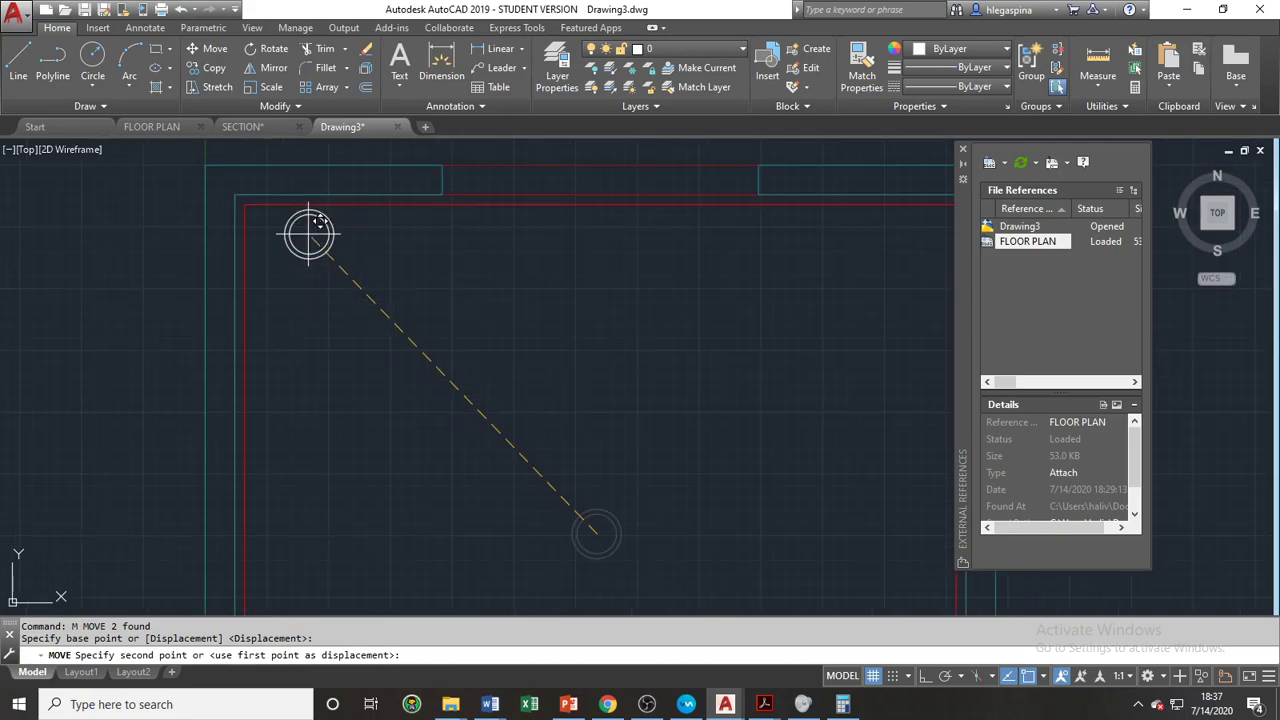
key("Escape")
scroll(380, 286, "down", 2)
scroll(490, 396, "up", 3)
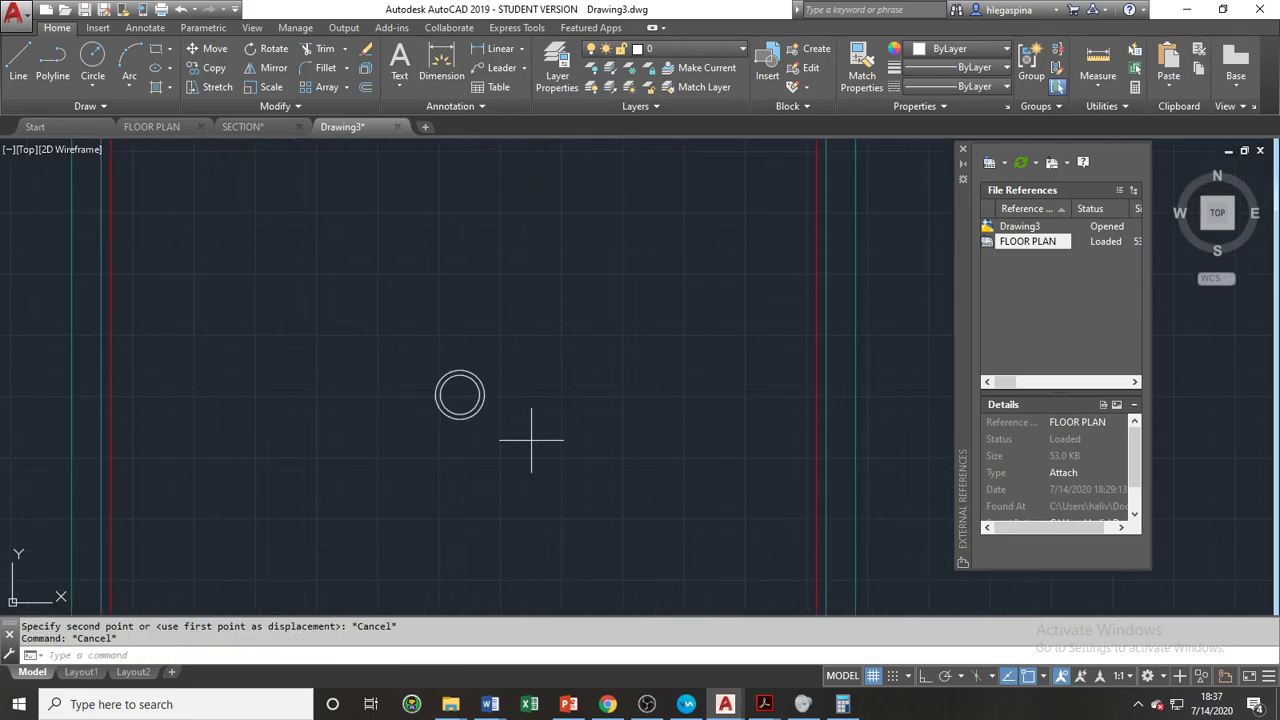
left_click(531, 443)
left_click(380, 301)
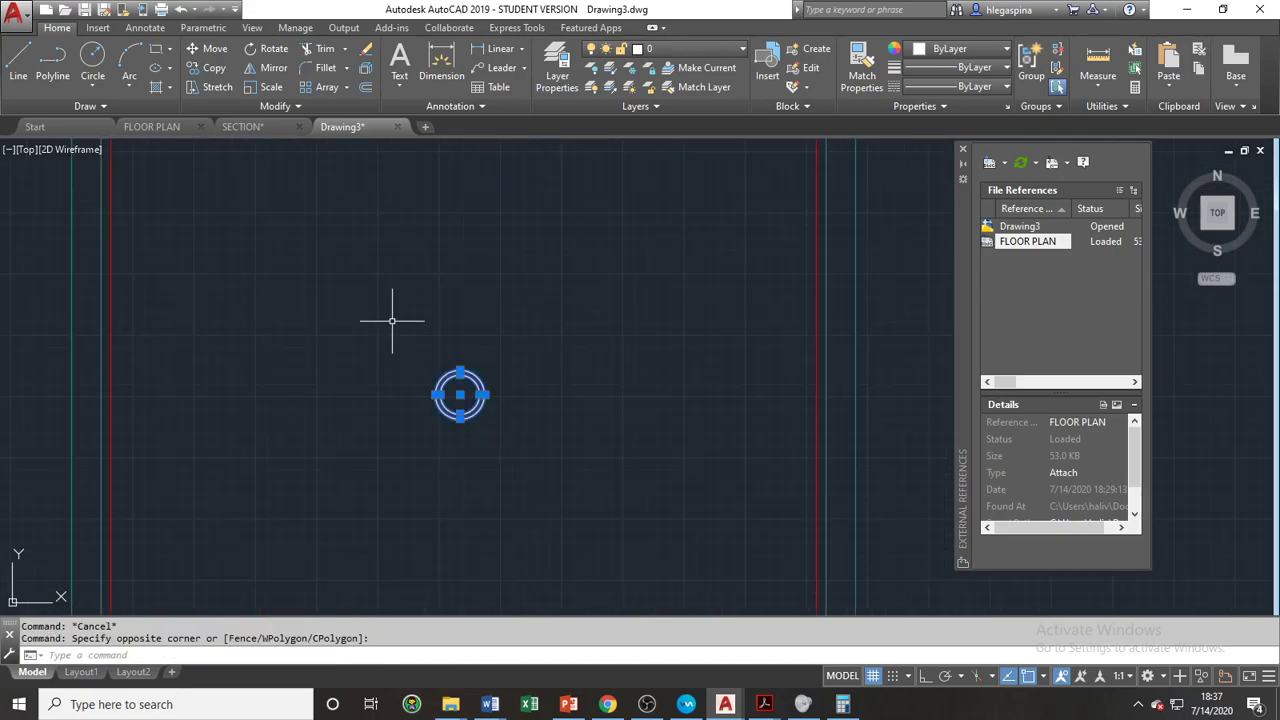
Step: Create block LIGHTING FIXTURE 1 from the two circles, based at their centre
type("b")
key("Return")
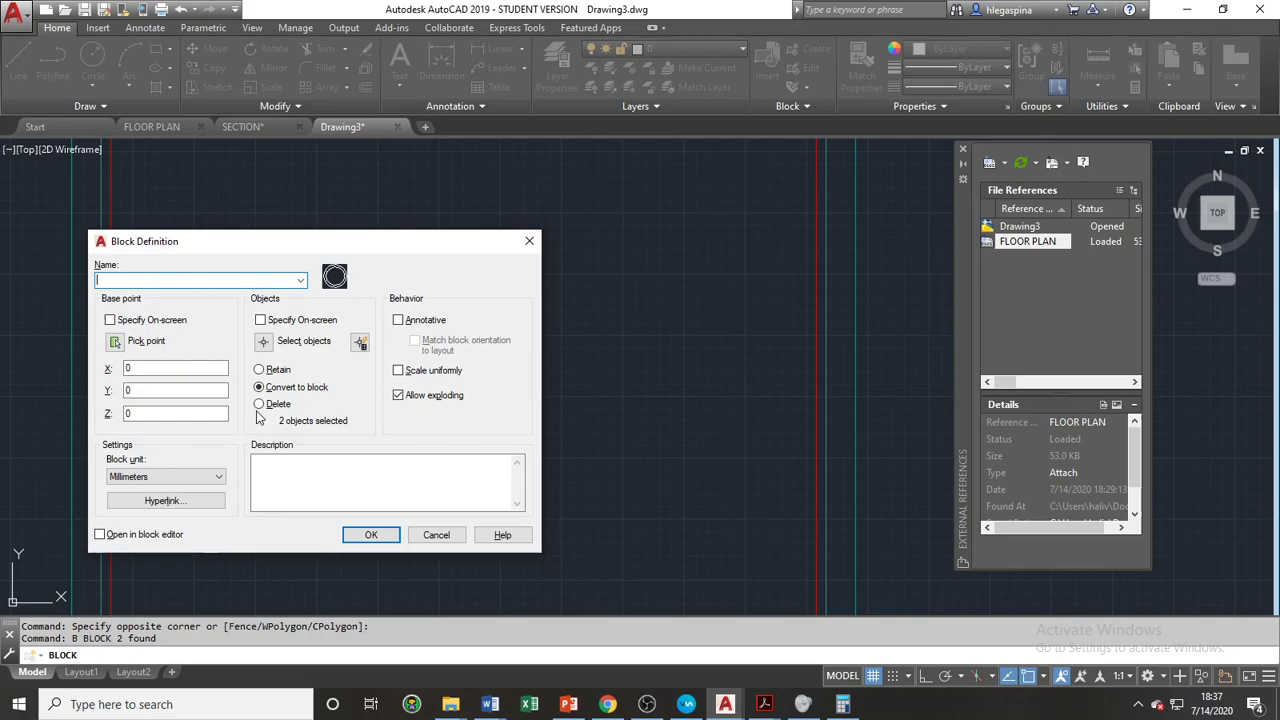
left_click(115, 341)
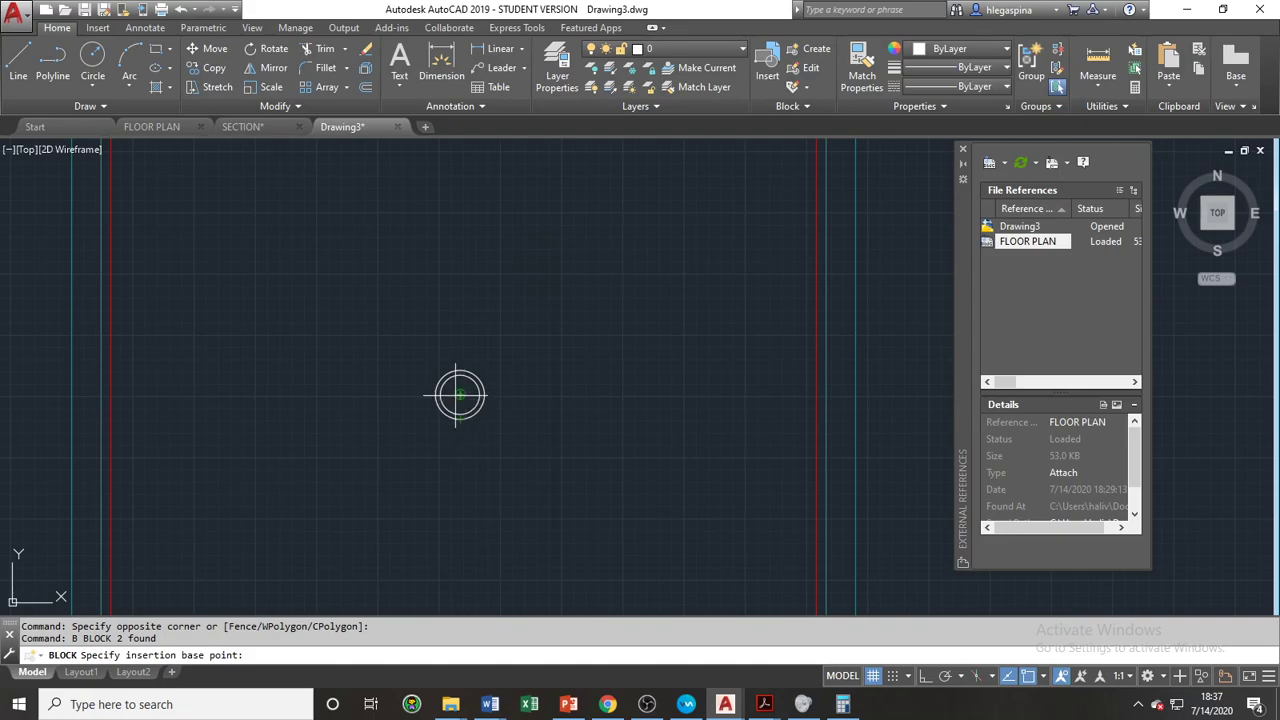
left_click(460, 395)
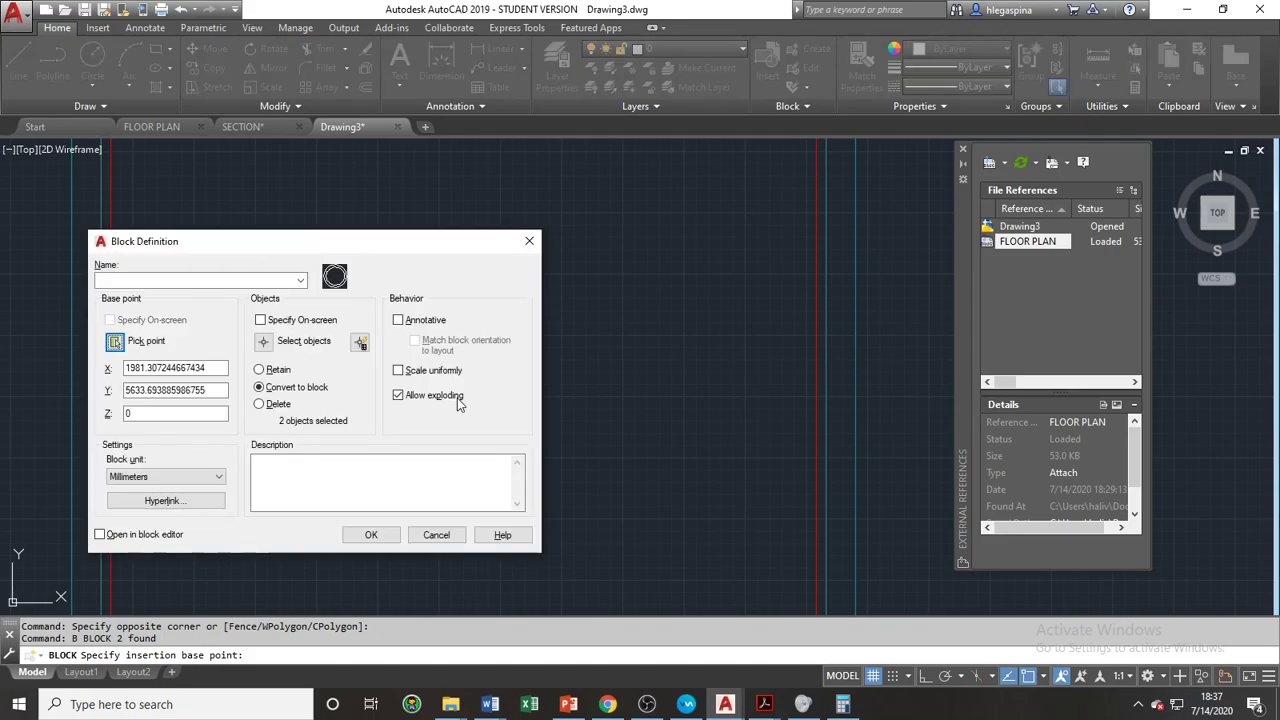
left_click(286, 283)
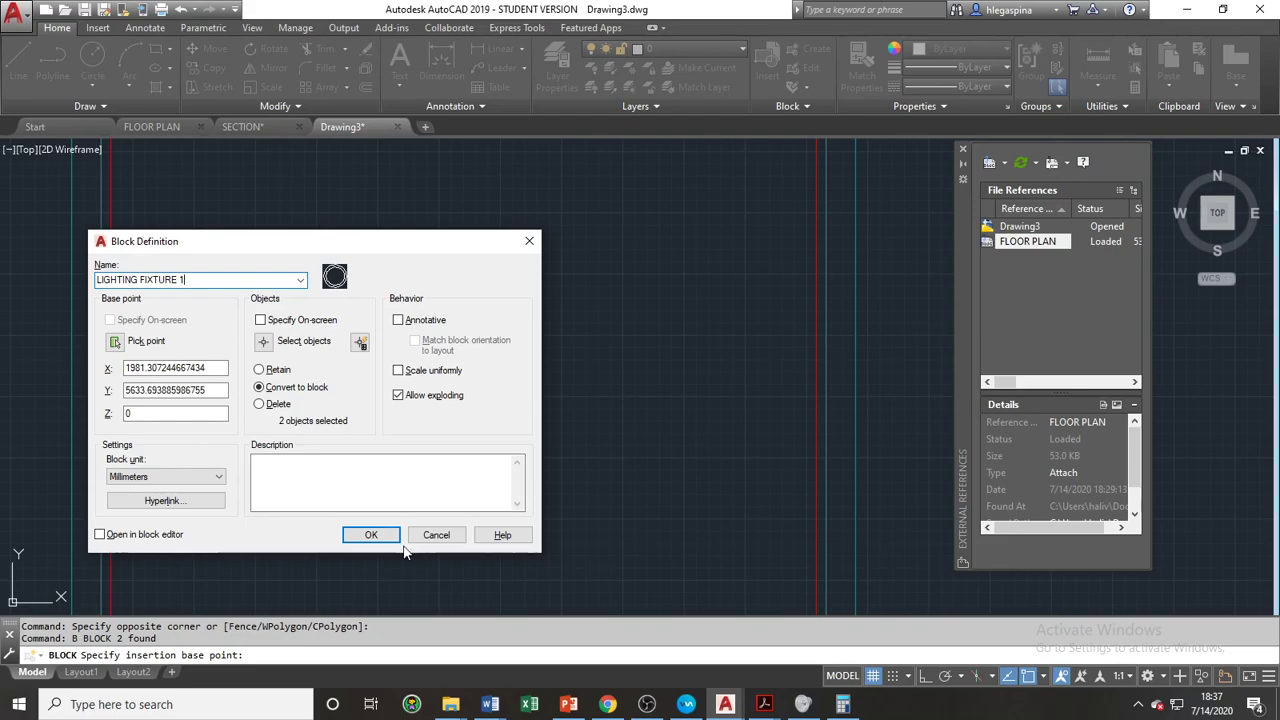
left_click(370, 534)
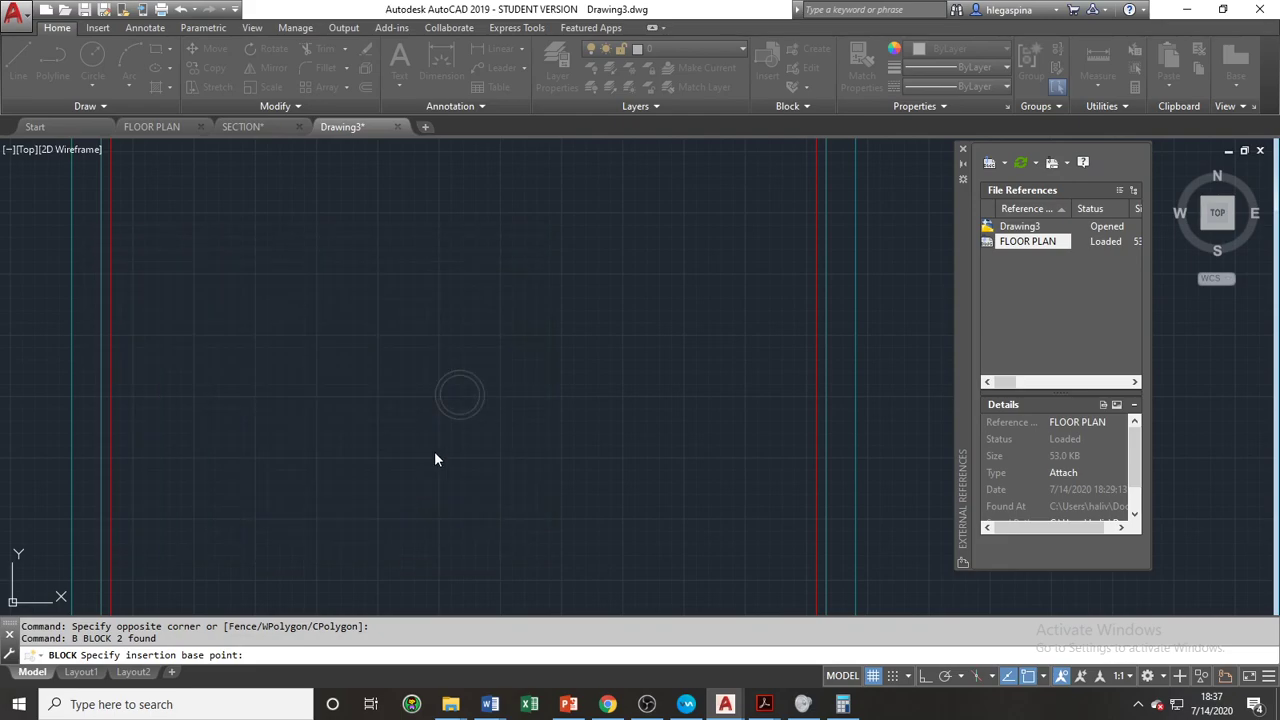
left_click(466, 396)
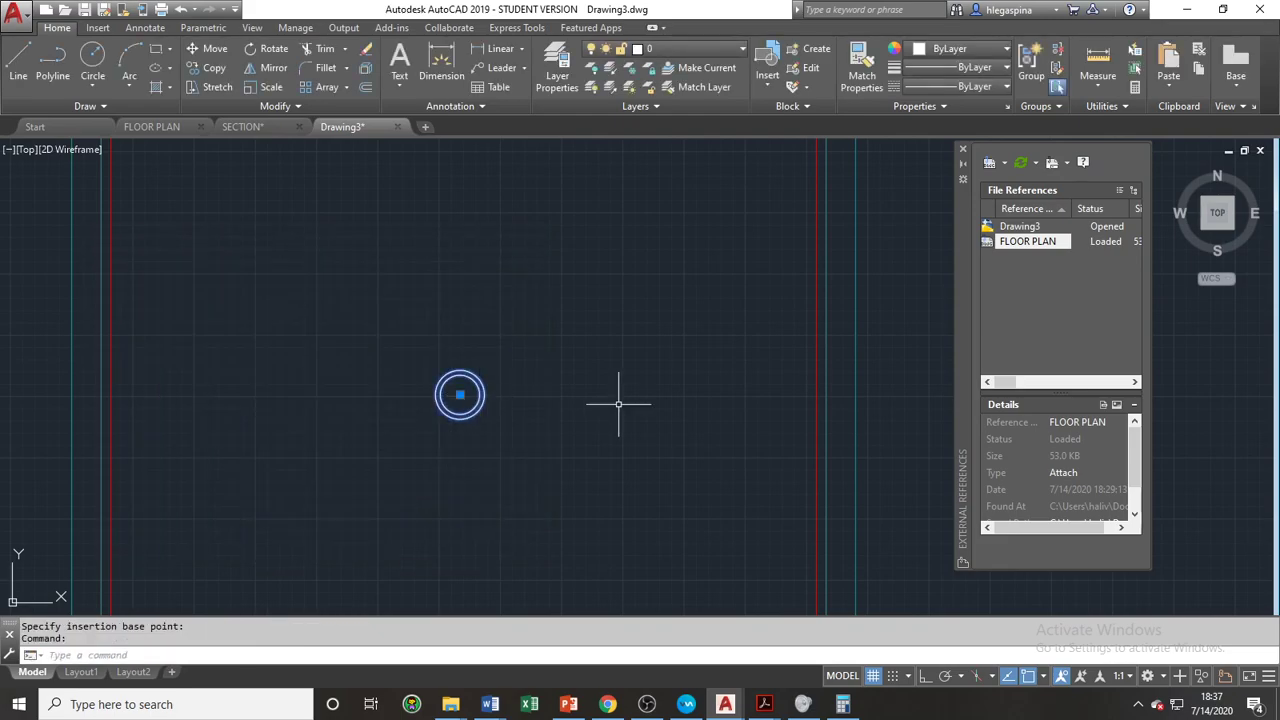
Step: Move the fixture block to the room's upper-left ceiling corner
scroll(618, 404, "down", 3)
middle_click_drag(609, 411, 588, 314)
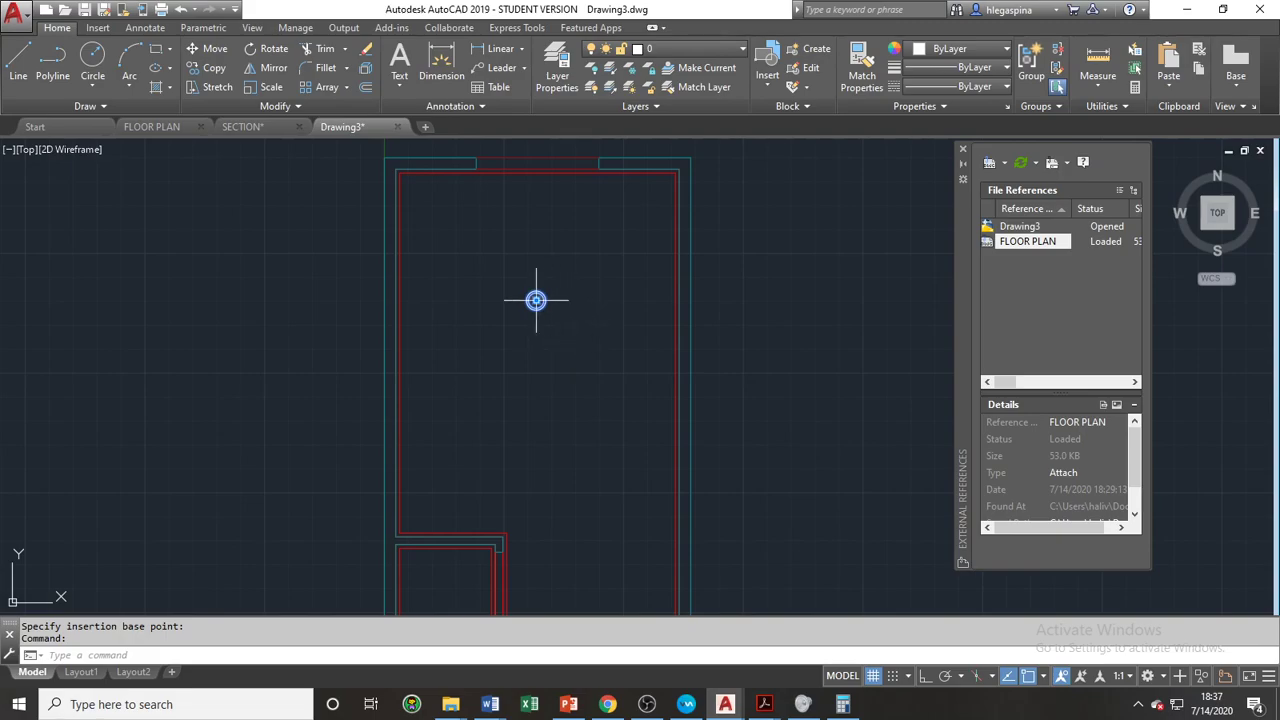
middle_click_drag(546, 307, 558, 370)
type("m")
key("Return")
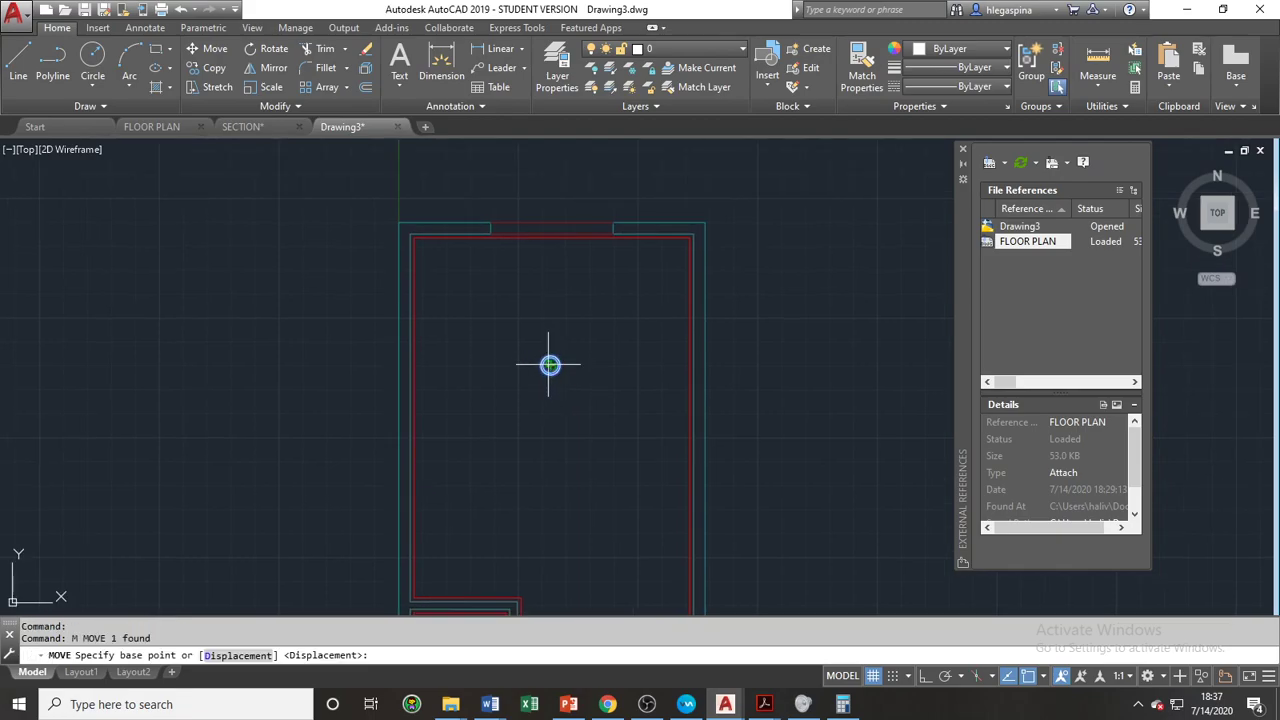
left_click(550, 365)
scroll(471, 249, "up", 4)
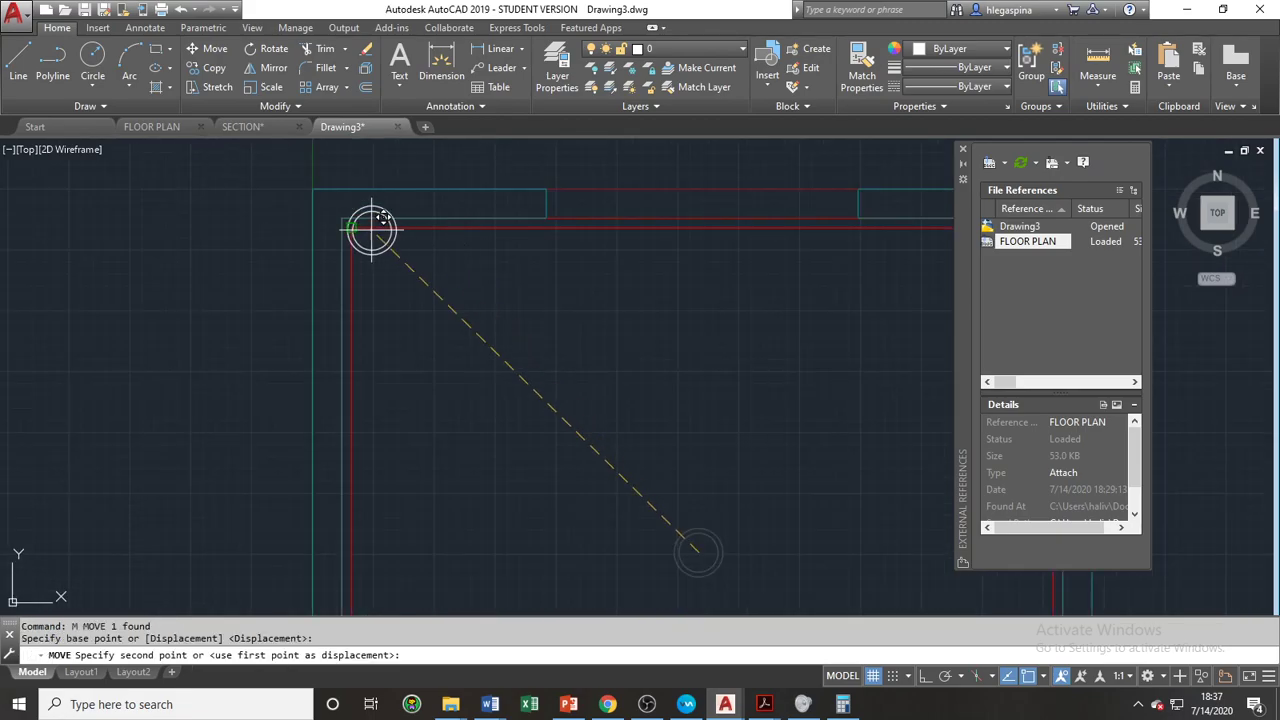
left_click(352, 229)
middle_click_drag(352, 229, 414, 286)
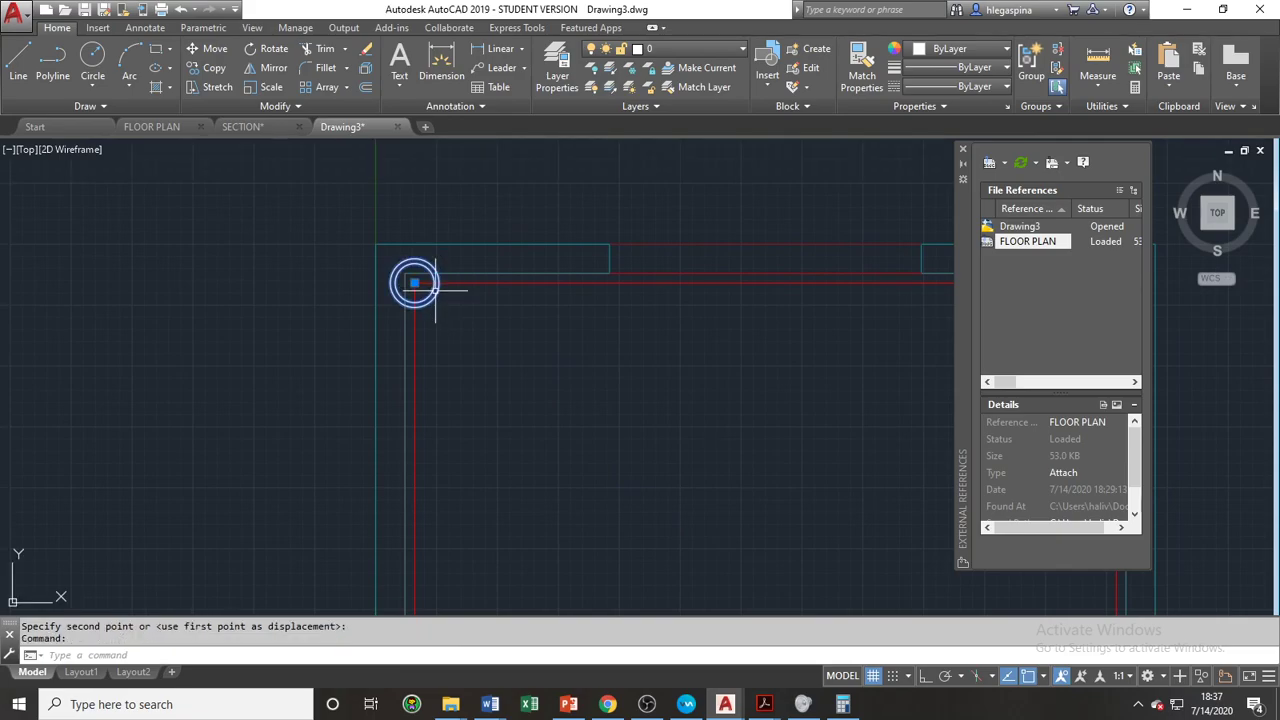
Step: Begin a second move of the fixture with Ortho on, then cancel it
type("m")
key("Return")
left_click(415, 284)
key("F8")
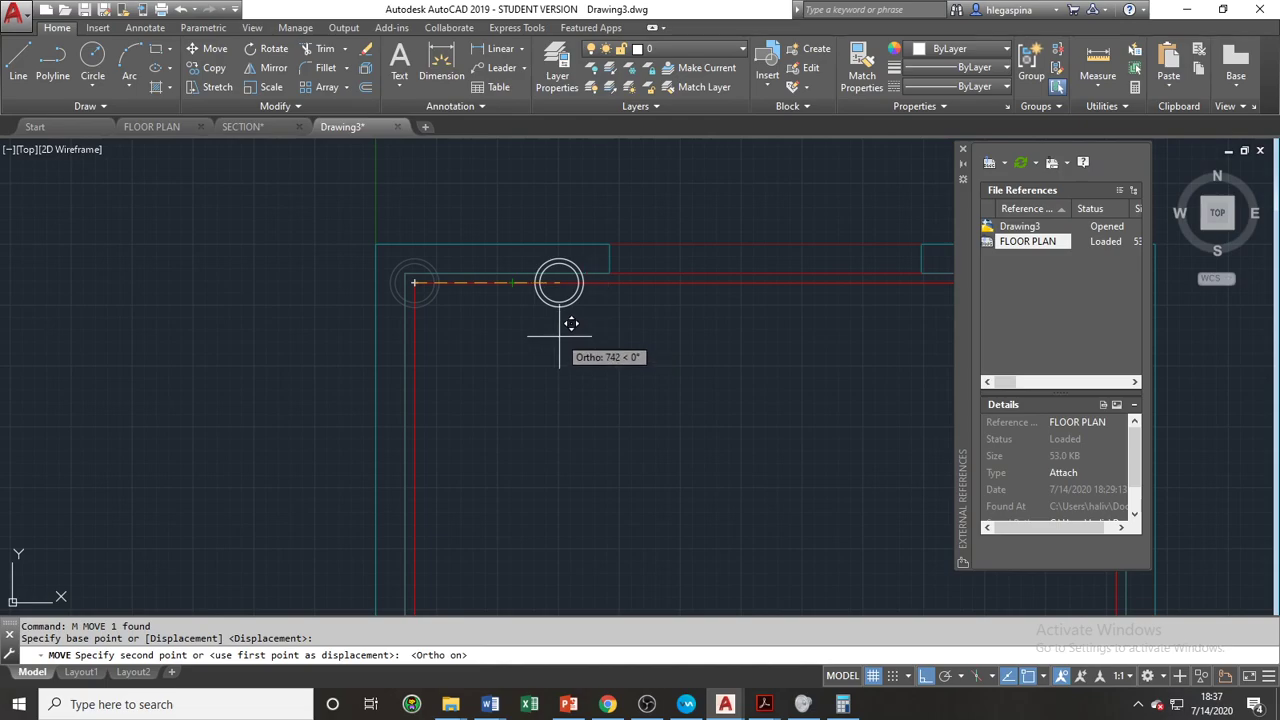
scroll(559, 330, "down", 3)
key("Escape")
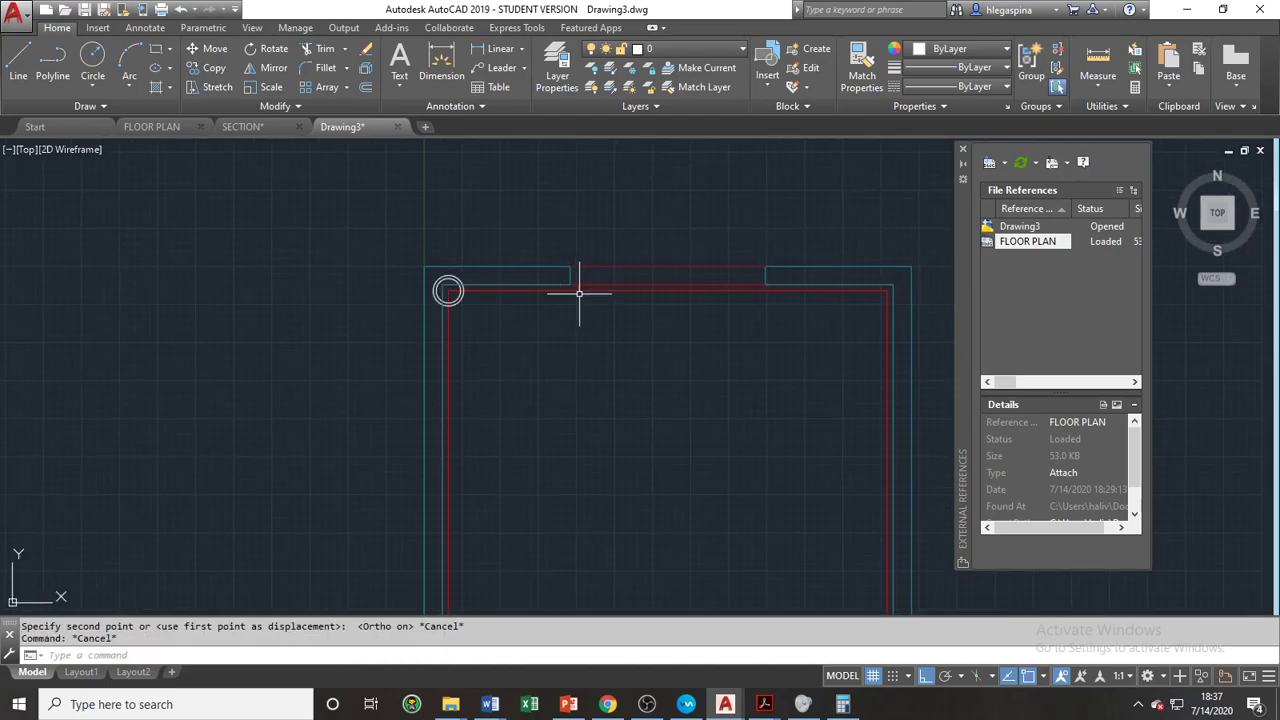
Step: Select the red ceiling outline and start a 500-unit offset
left_click(575, 290)
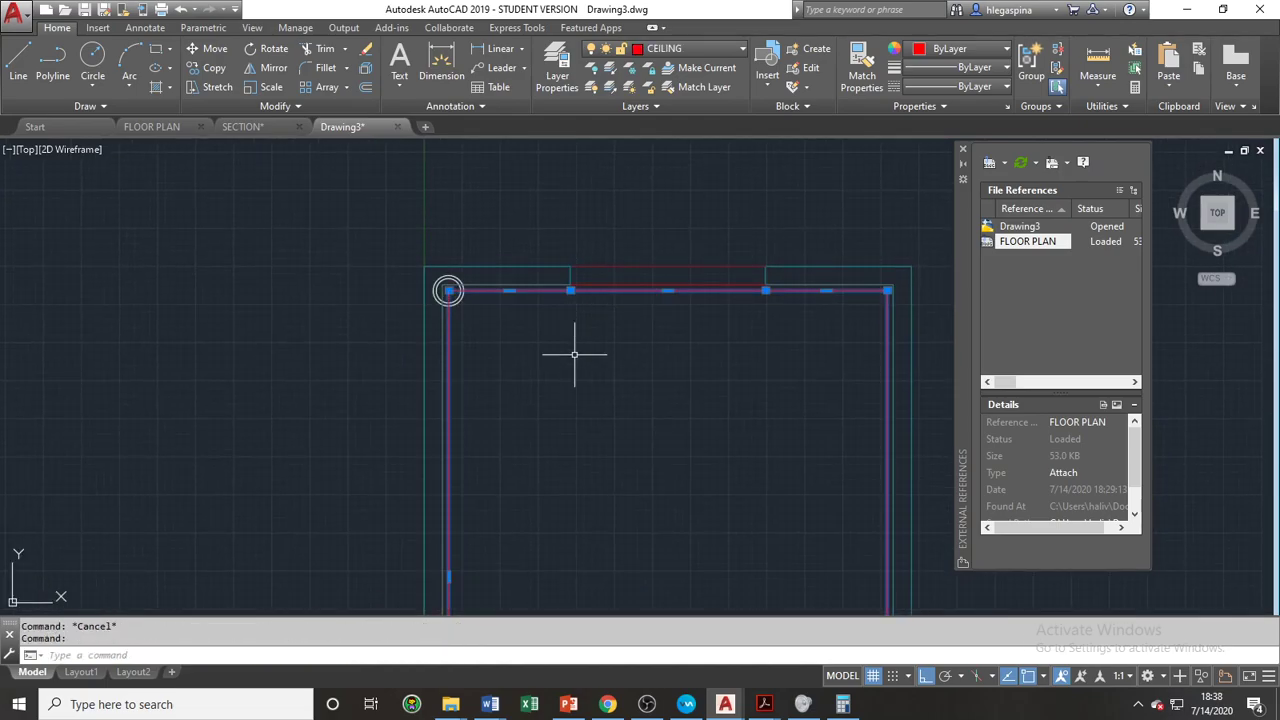
type("o")
key("Return")
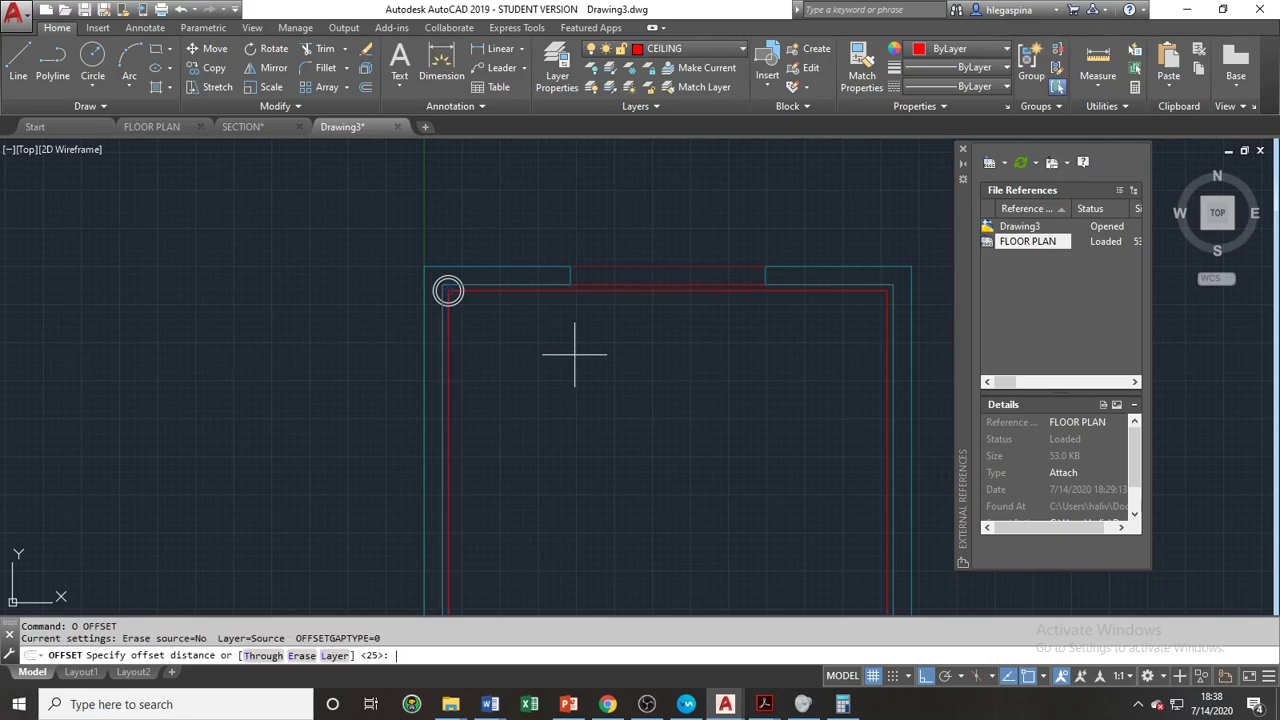
type("500")
key("Return")
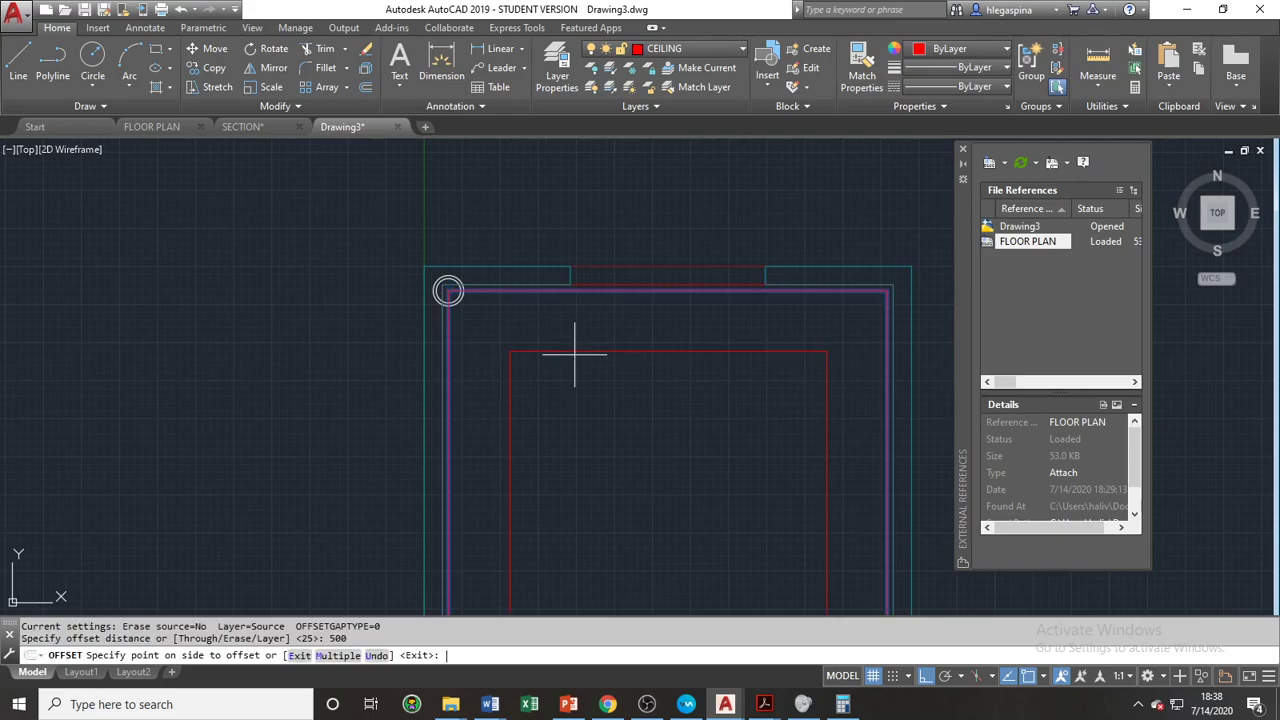
Step: Offset the outline 500 inward and draw a diagonal from its lower-left to upper-right corner
left_click(673, 445)
scroll(617, 351, "down", 4)
key("Escape")
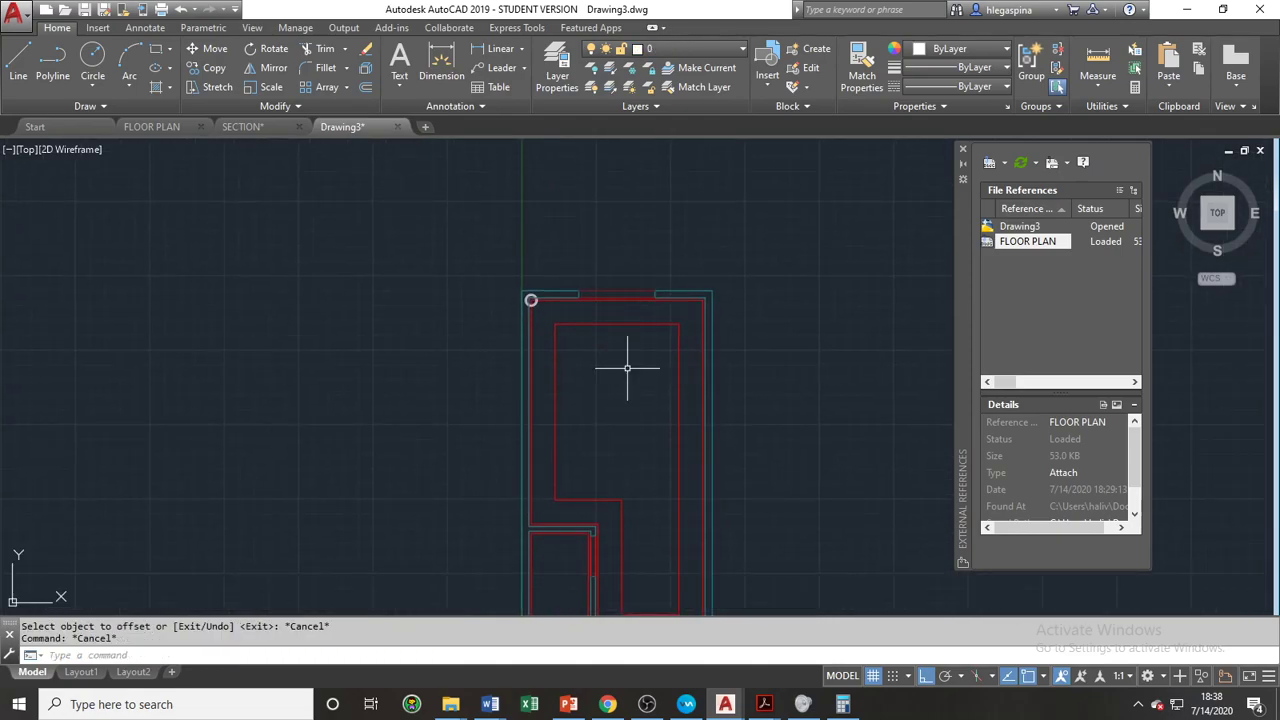
type("l")
key("Return")
left_click(555, 498)
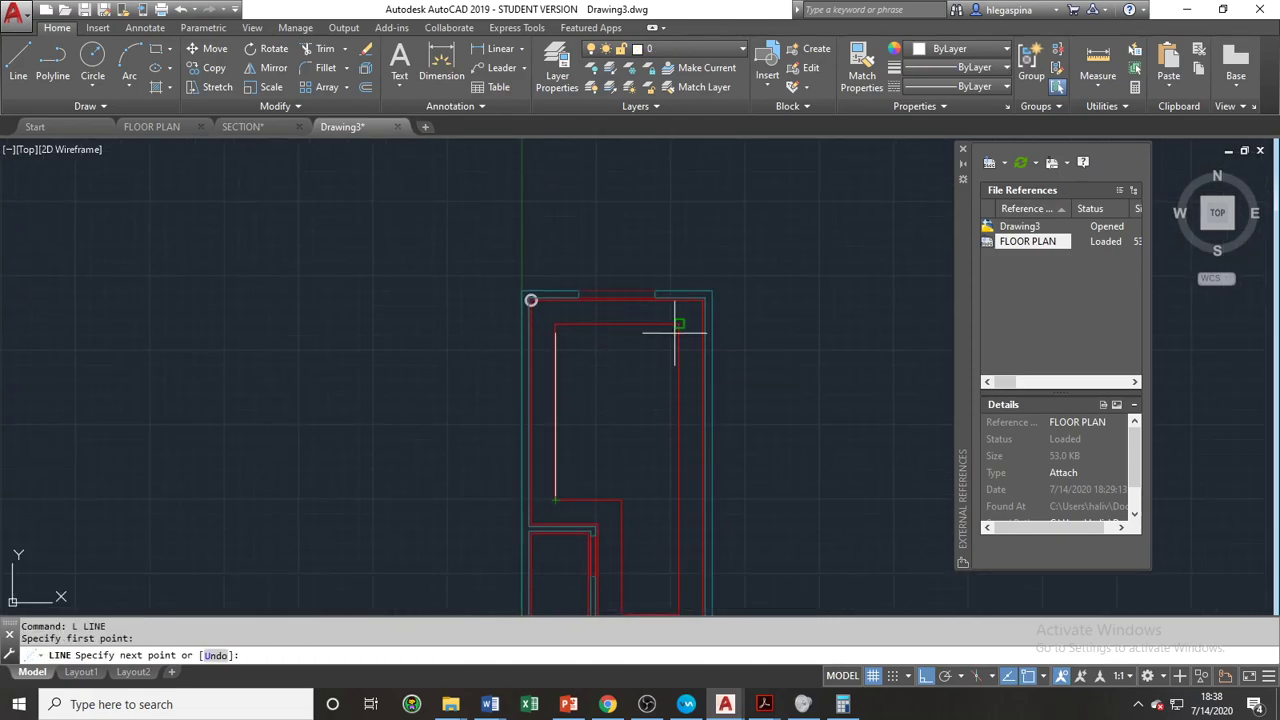
left_click(680, 323)
key("Escape")
left_click(690, 362)
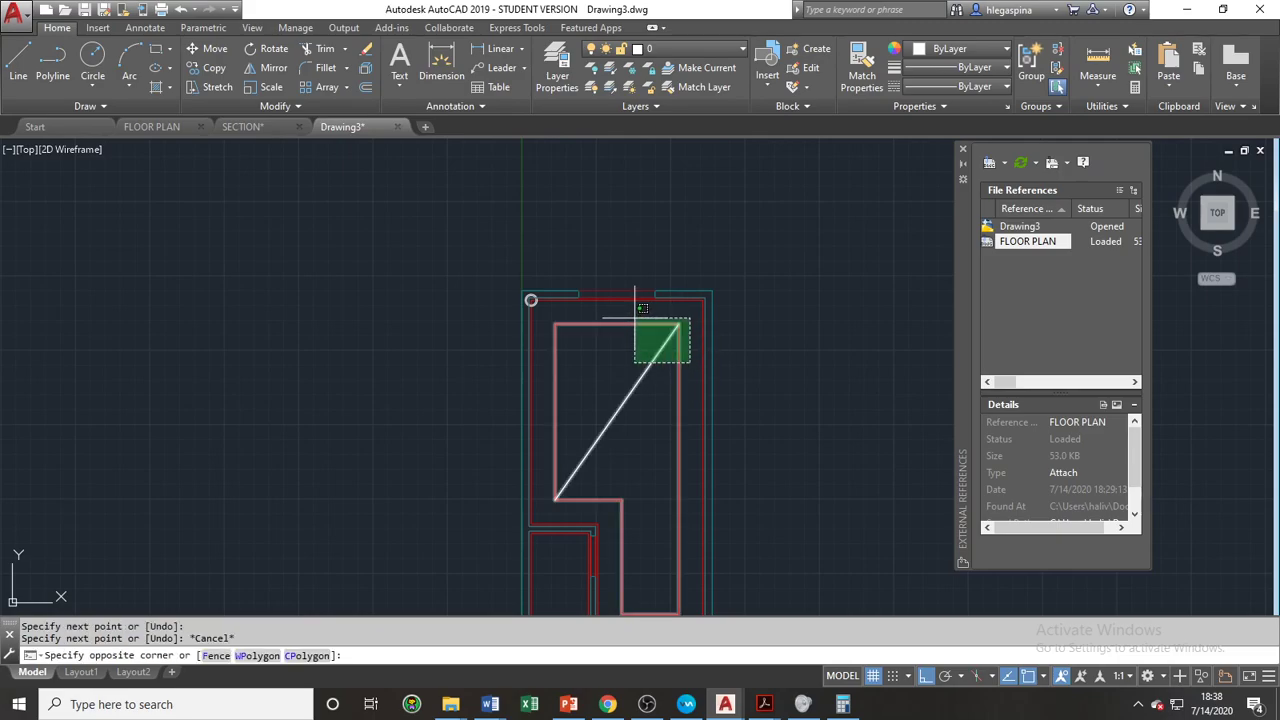
left_click(634, 318)
scroll(633, 319, "down", 2)
key("Escape")
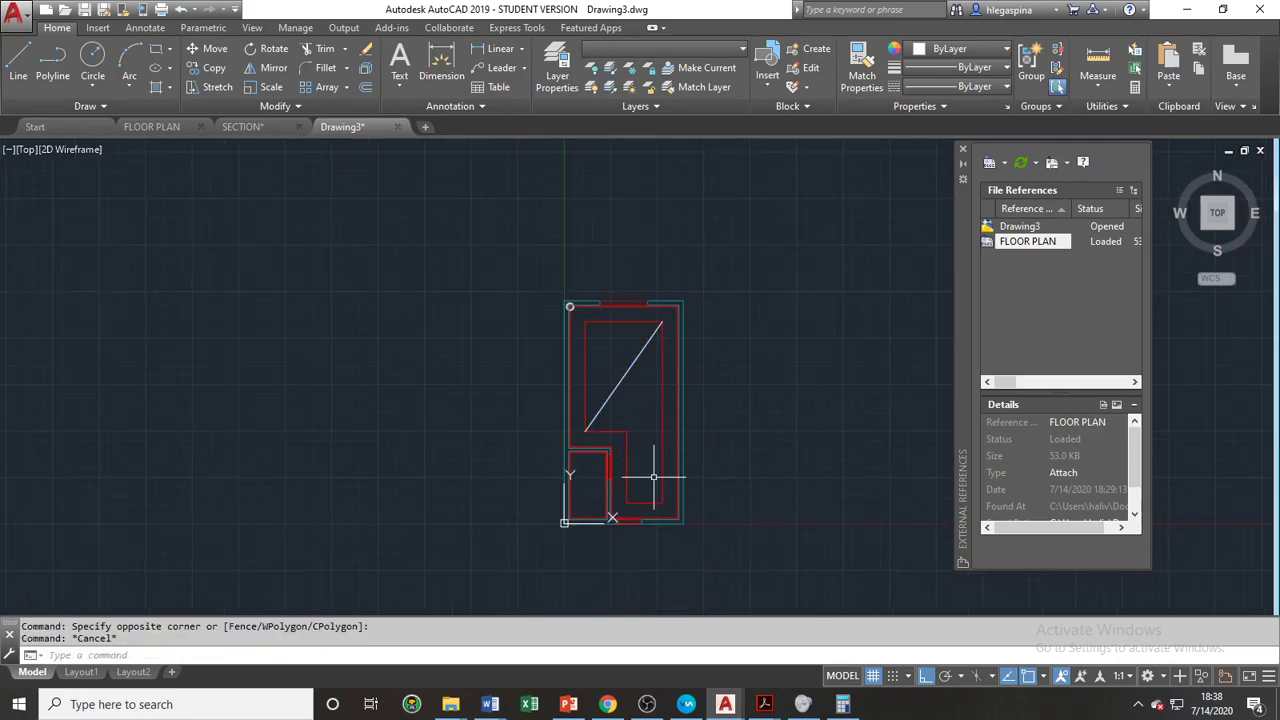
Step: Draw the second diagonal across the inner boundary to its lower-right corner
middle_click_drag(649, 472, 613, 434)
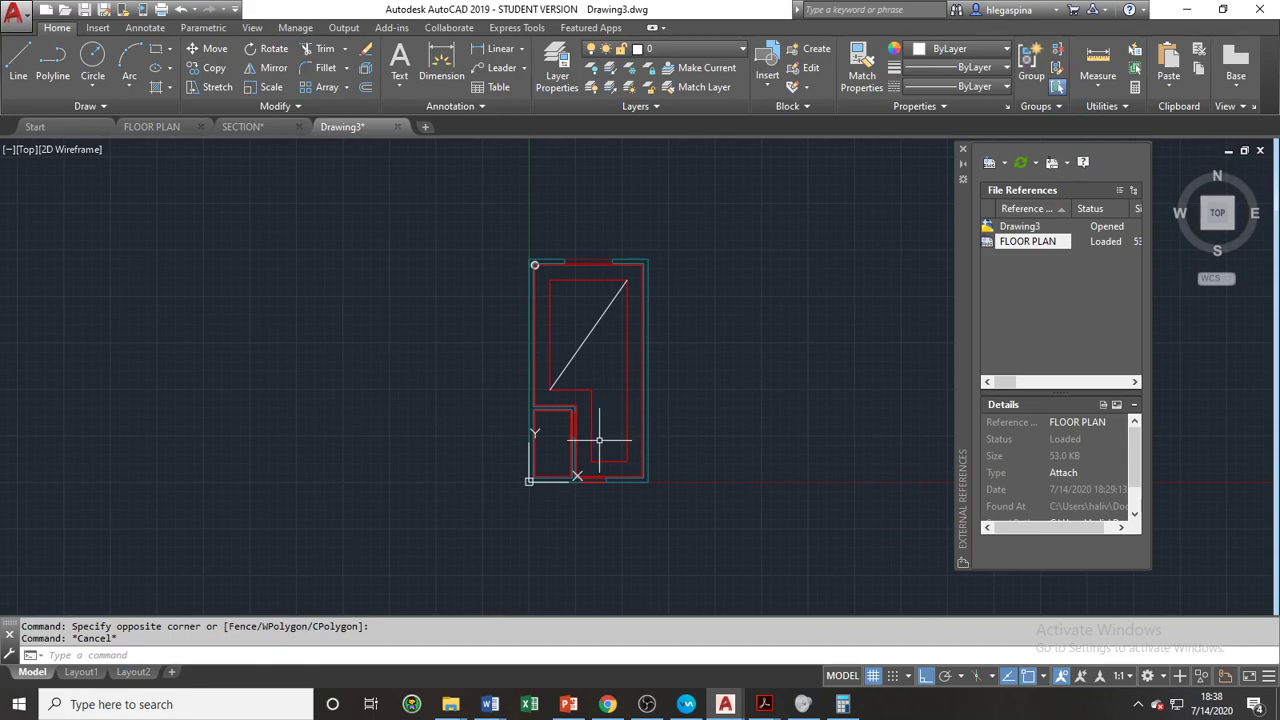
scroll(599, 439, "up", 2)
middle_click_drag(599, 439, 532, 401)
type("l")
key("Return")
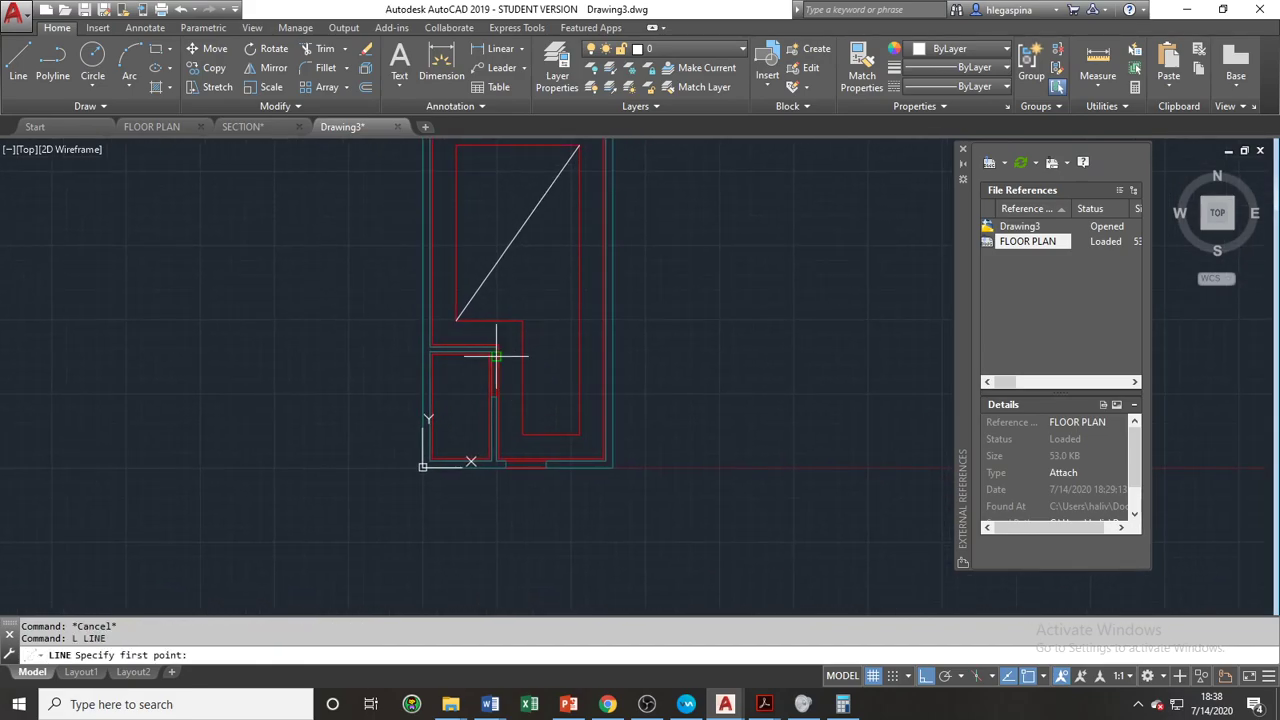
scroll(492, 343, "up", 3)
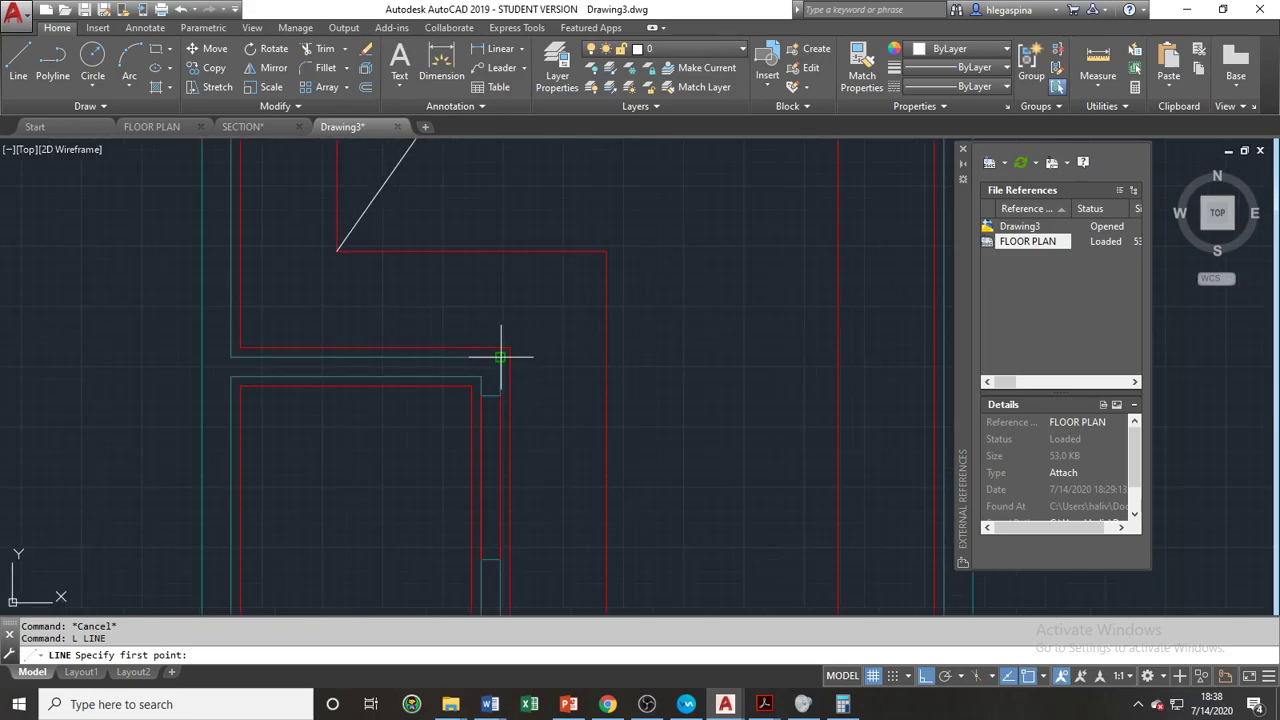
left_click(500, 356)
scroll(500, 356, "down", 3)
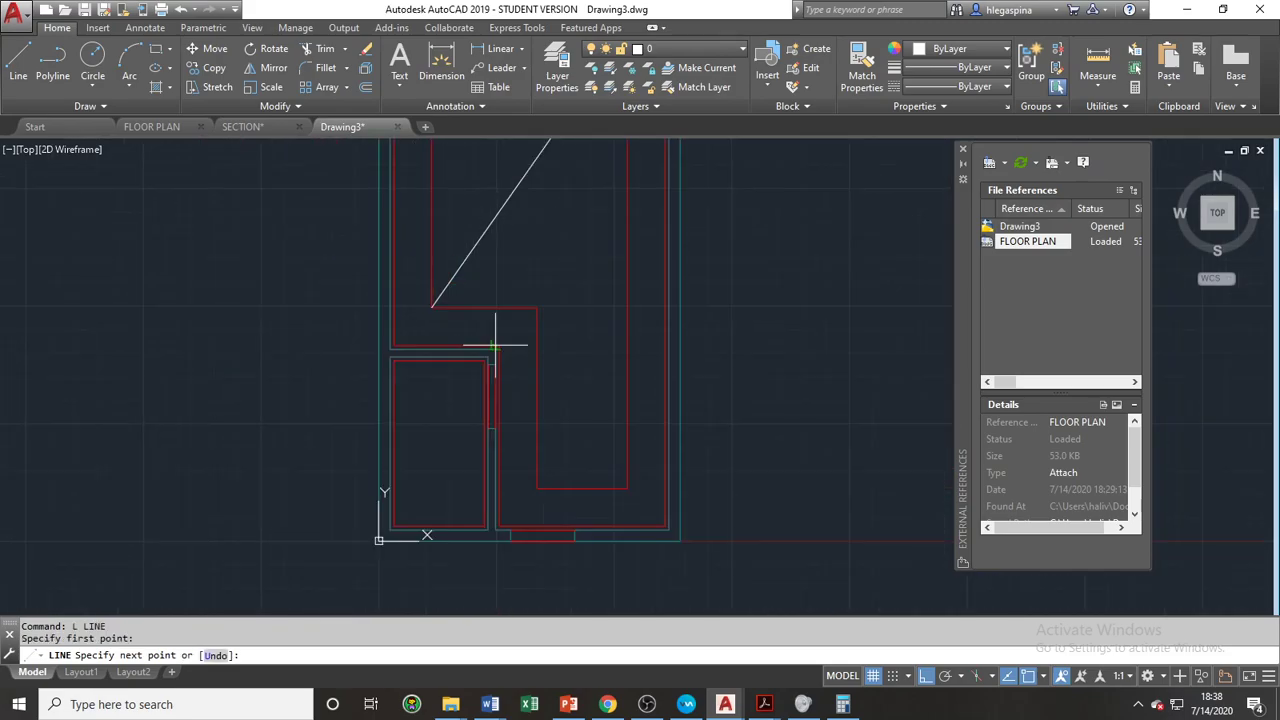
left_click(668, 530)
key("Escape")
scroll(543, 349, "down", 2)
middle_click_drag(543, 349, 601, 508)
scroll(531, 286, "up", 4)
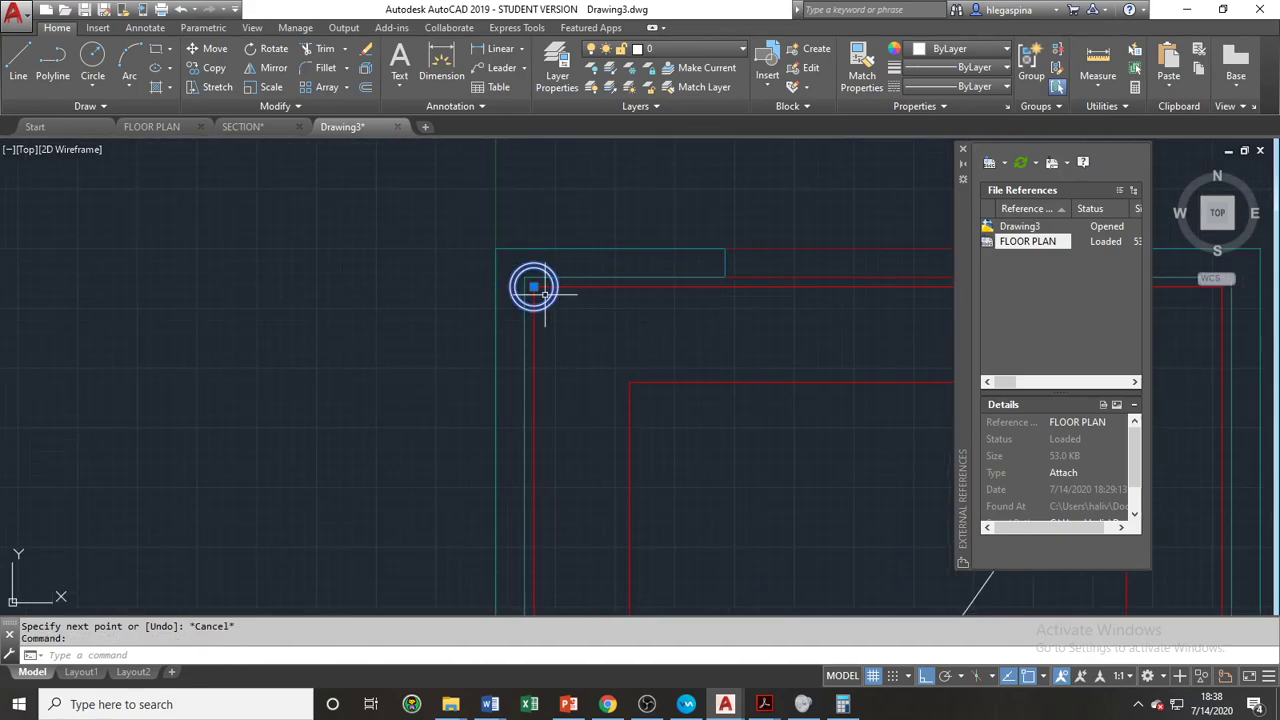
Step: Move the fixture circle to the inner wall corner
type("M")
key("Return")
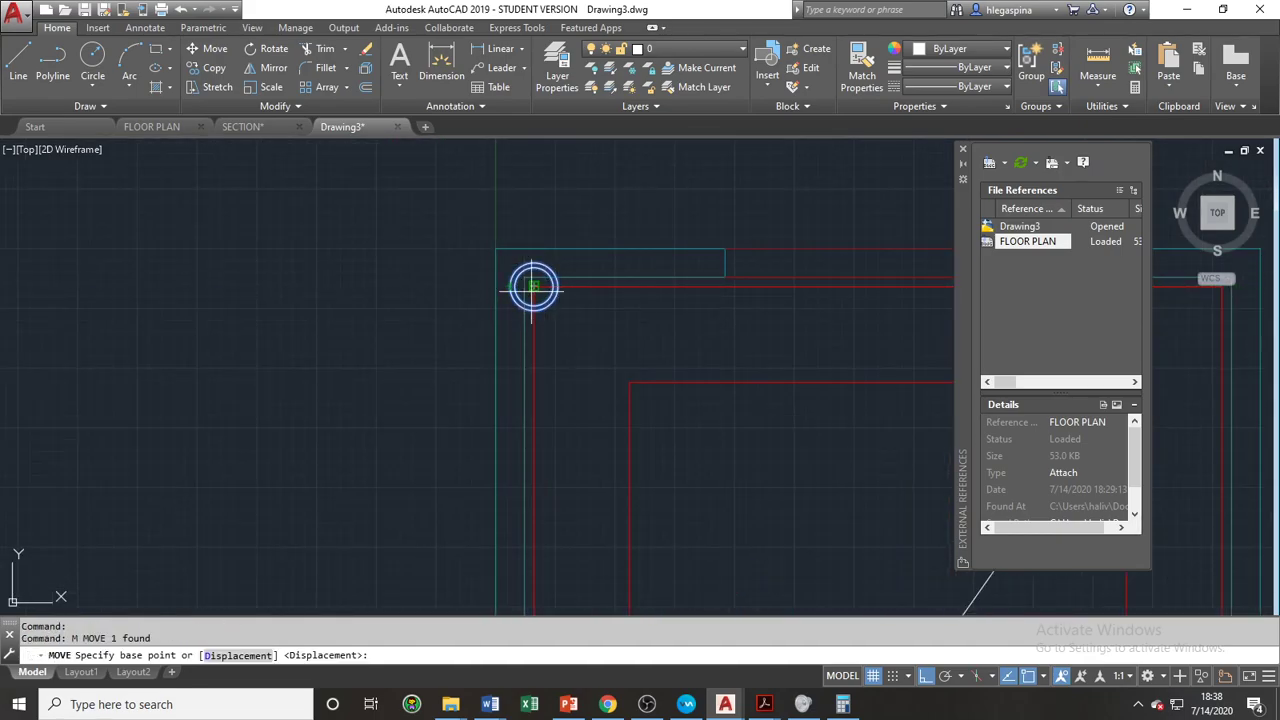
left_click(535, 289)
left_click(629, 381)
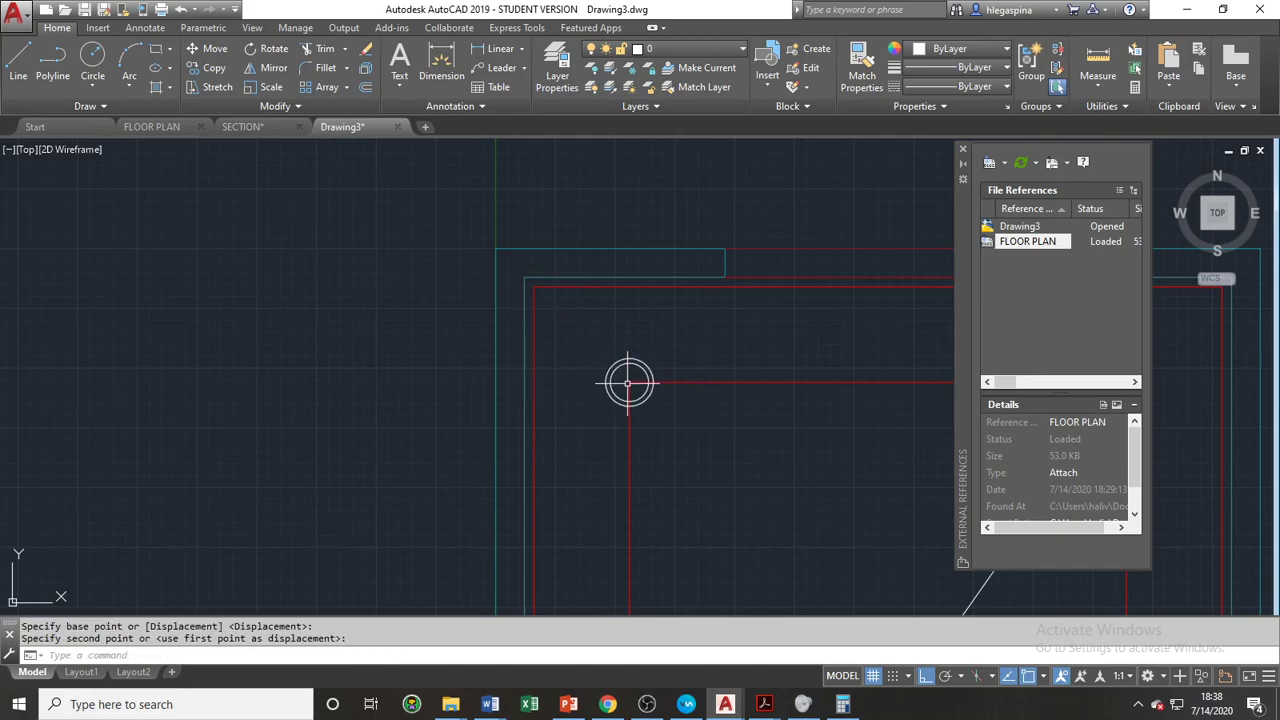
scroll(640, 385, "down", 4)
scroll(571, 351, "up", 4)
Step: Copy the fixture to the top-right inner corner and the large room's lower-left corner
left_click(570, 351)
type("co")
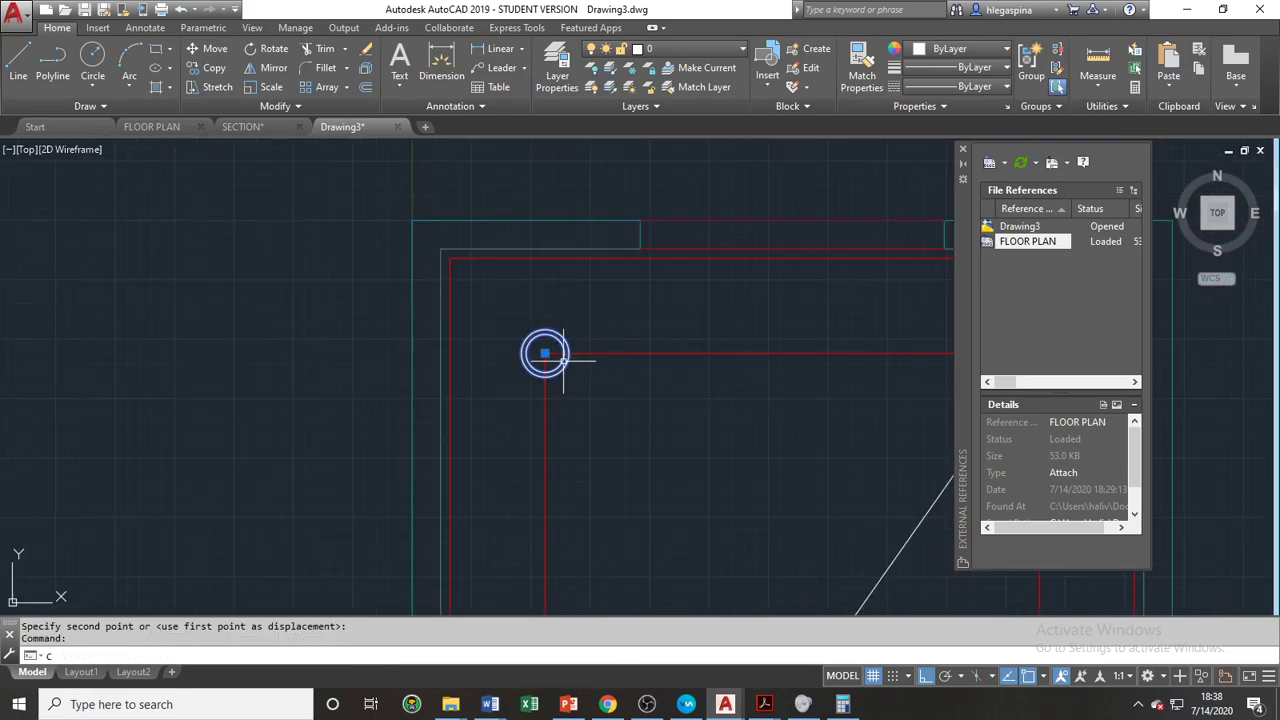
key("Return")
left_click(544, 352)
middle_click_drag(609, 352, 249, 271)
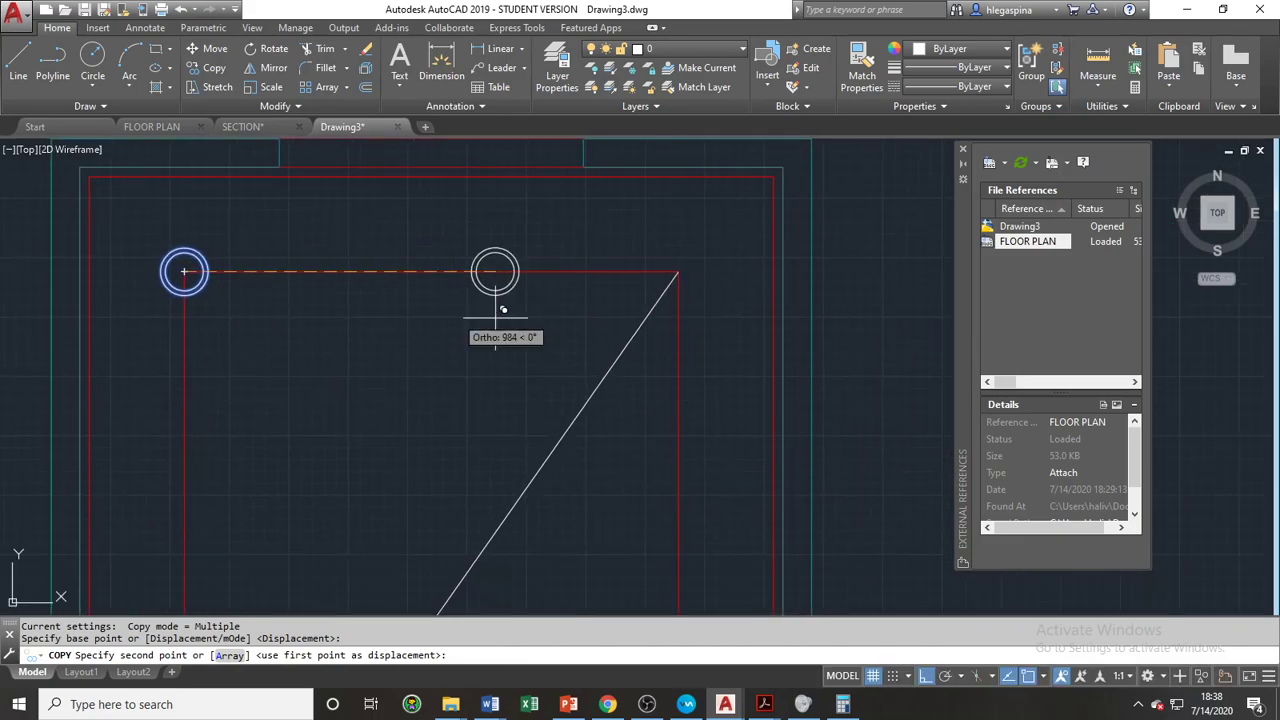
left_click(679, 270)
scroll(675, 285, "down", 4)
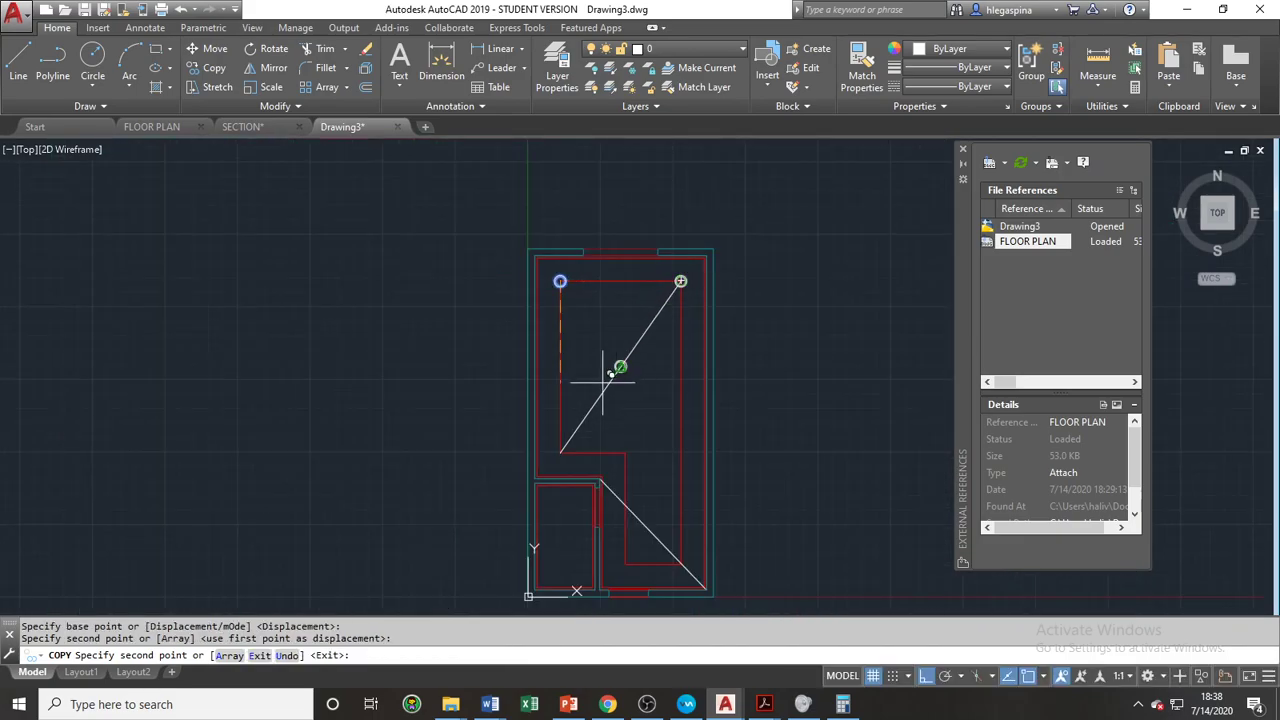
scroll(590, 500, "up", 4)
left_click(508, 522)
scroll(510, 523, "down", 2)
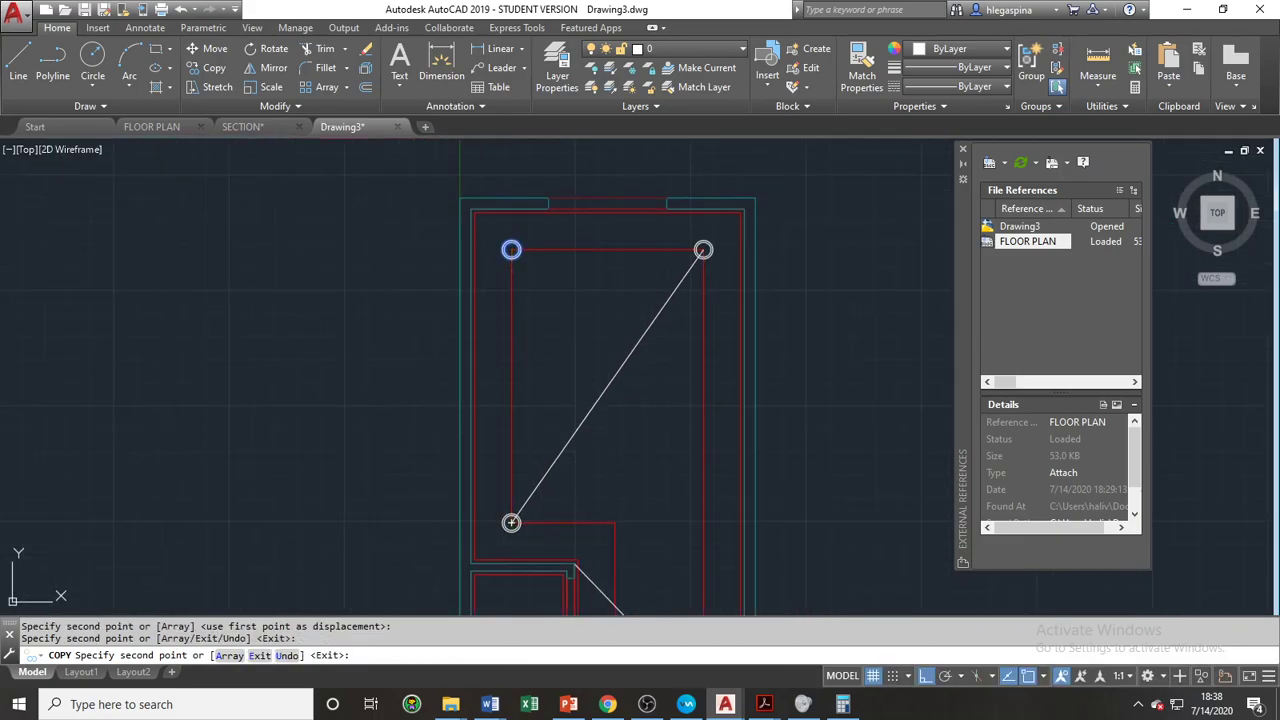
middle_click_drag(614, 522, 520, 411)
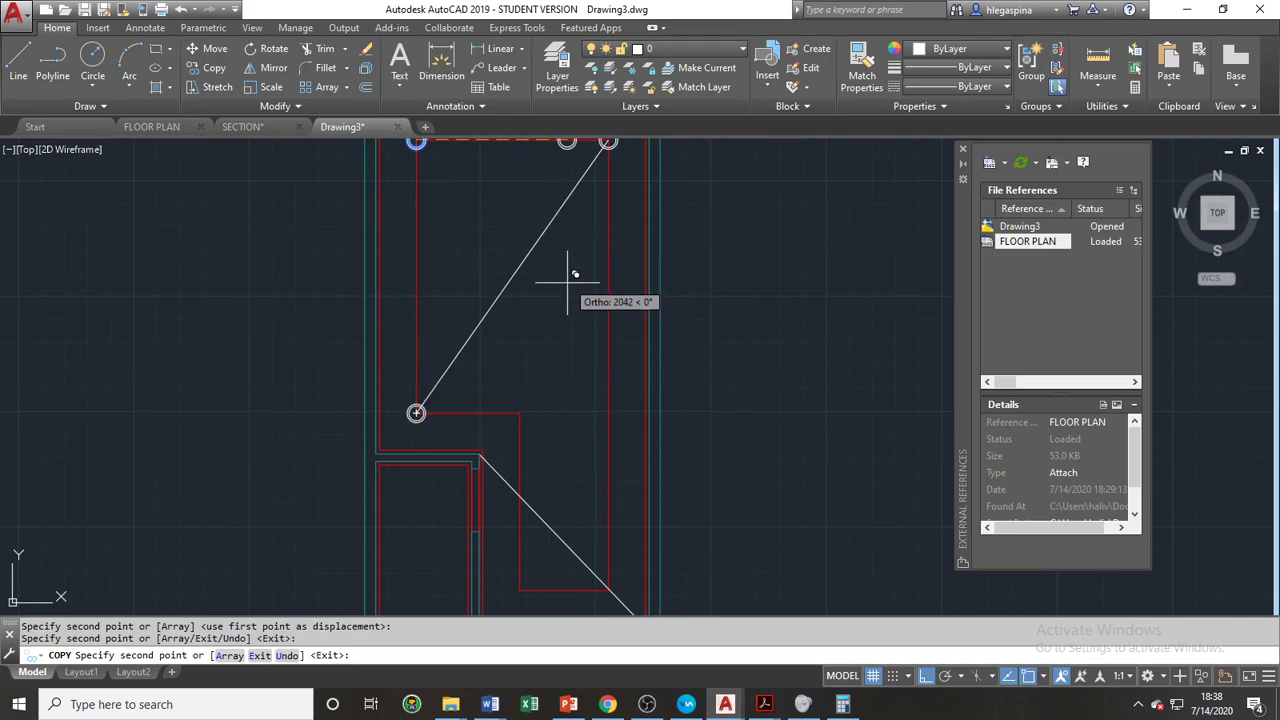
key("Escape")
Step: Copy a corner fixture to the midpoints of the upper and lower diagonals
left_click(415, 437)
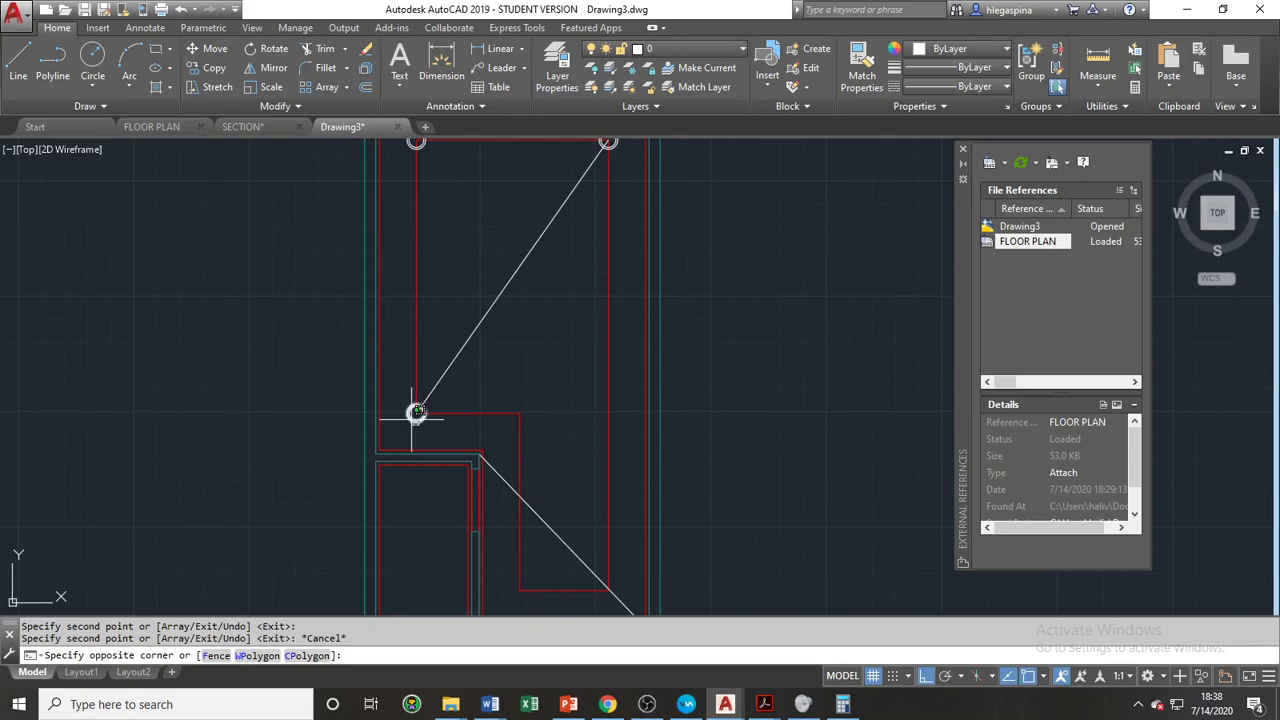
left_click(416, 412)
key("Return")
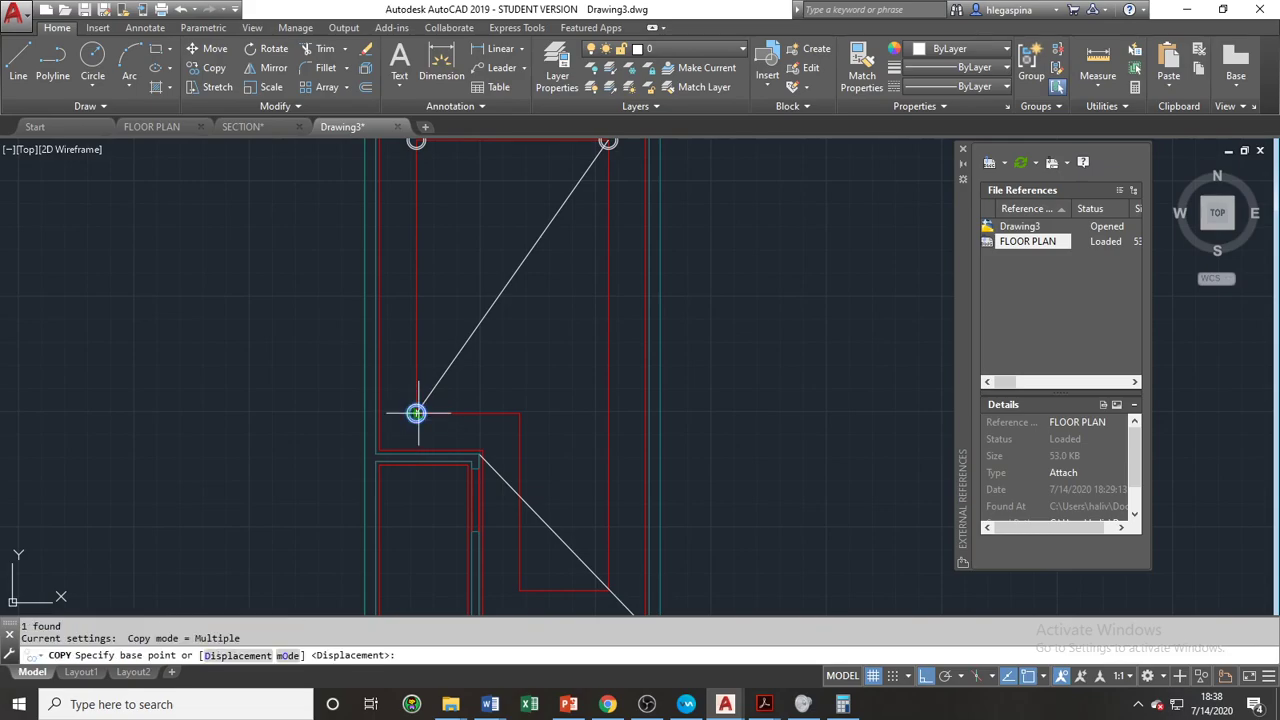
left_click(416, 412)
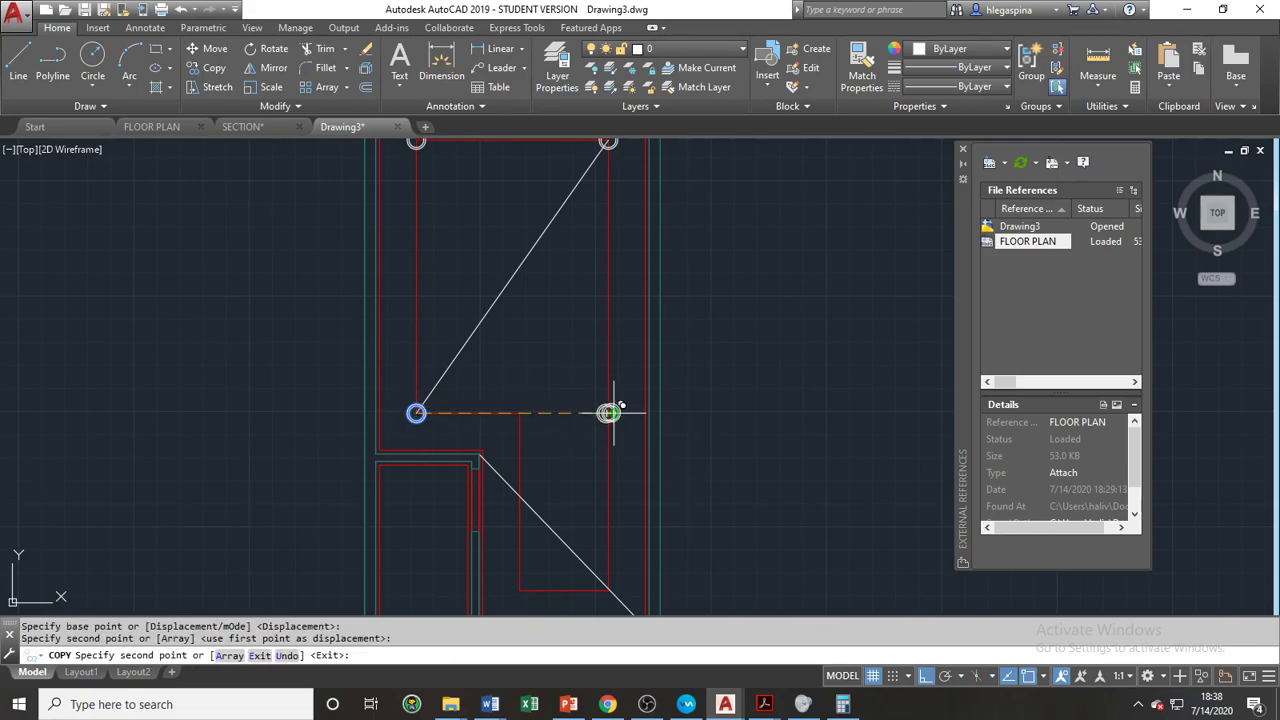
left_click(510, 277)
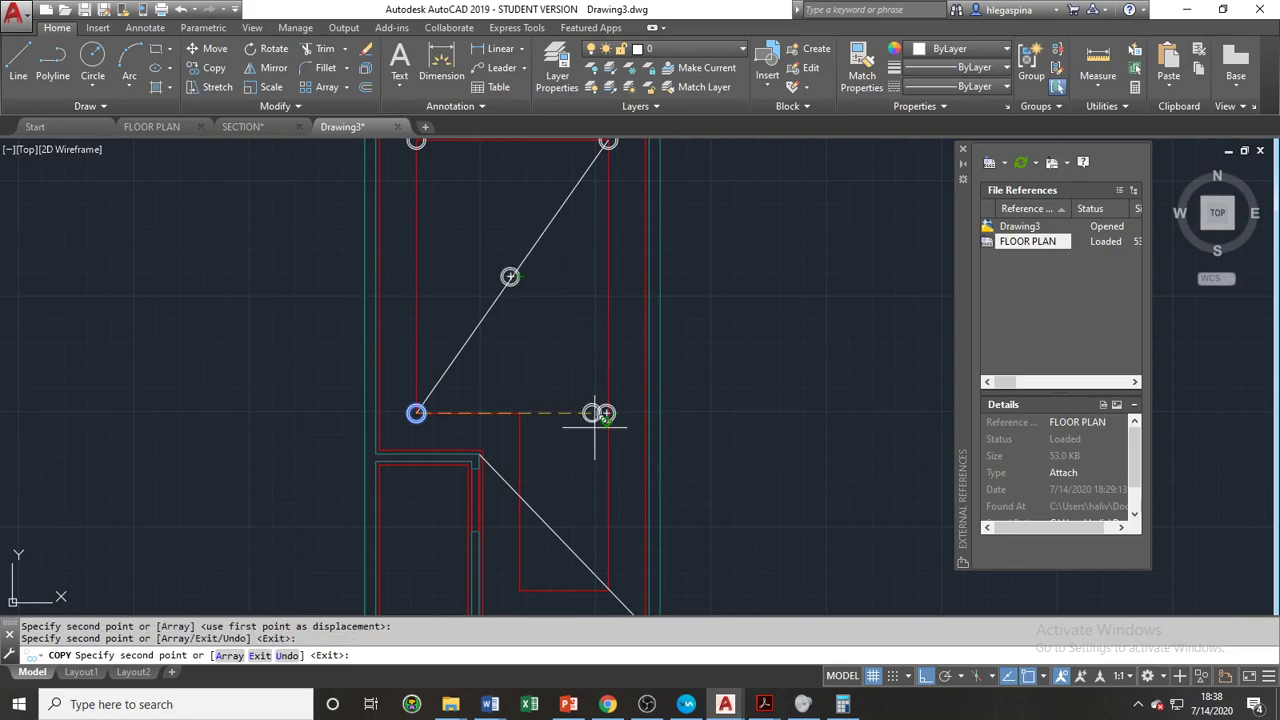
middle_click_drag(595, 413, 561, 313)
left_click(528, 441)
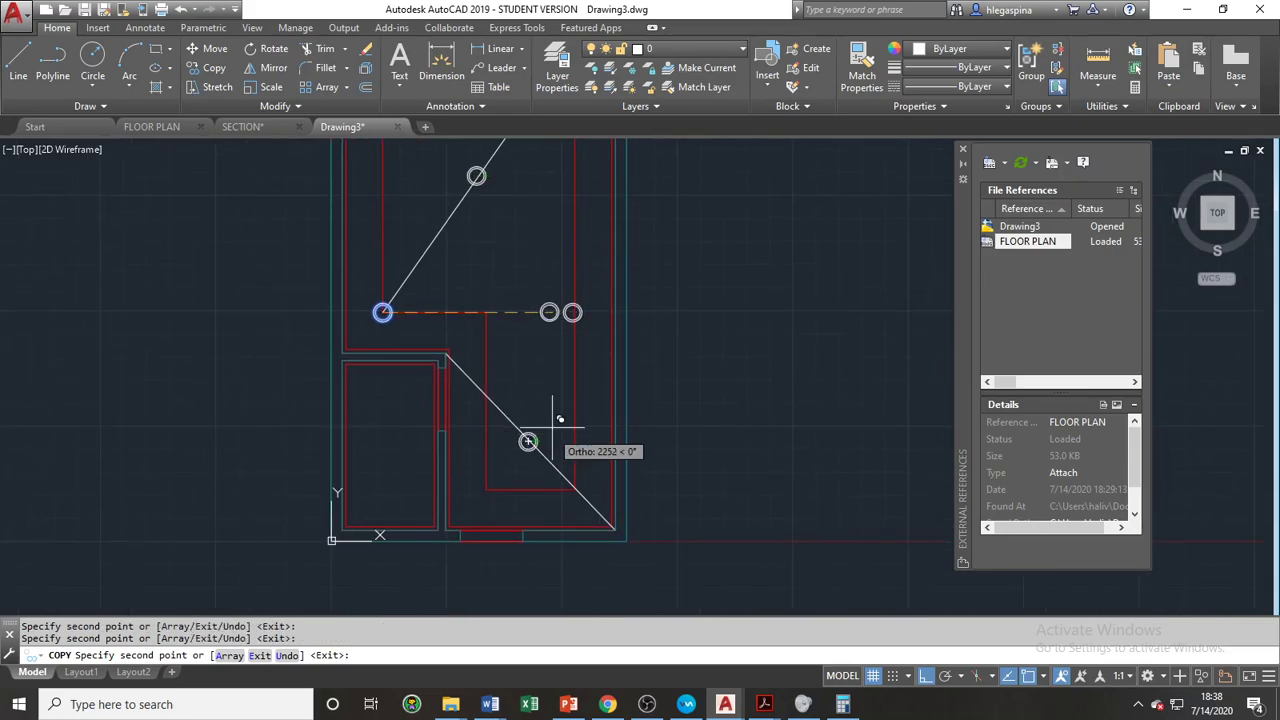
Step: Place another fixture copy at the small room's centre, redoing a misplaced copy
key("F8")
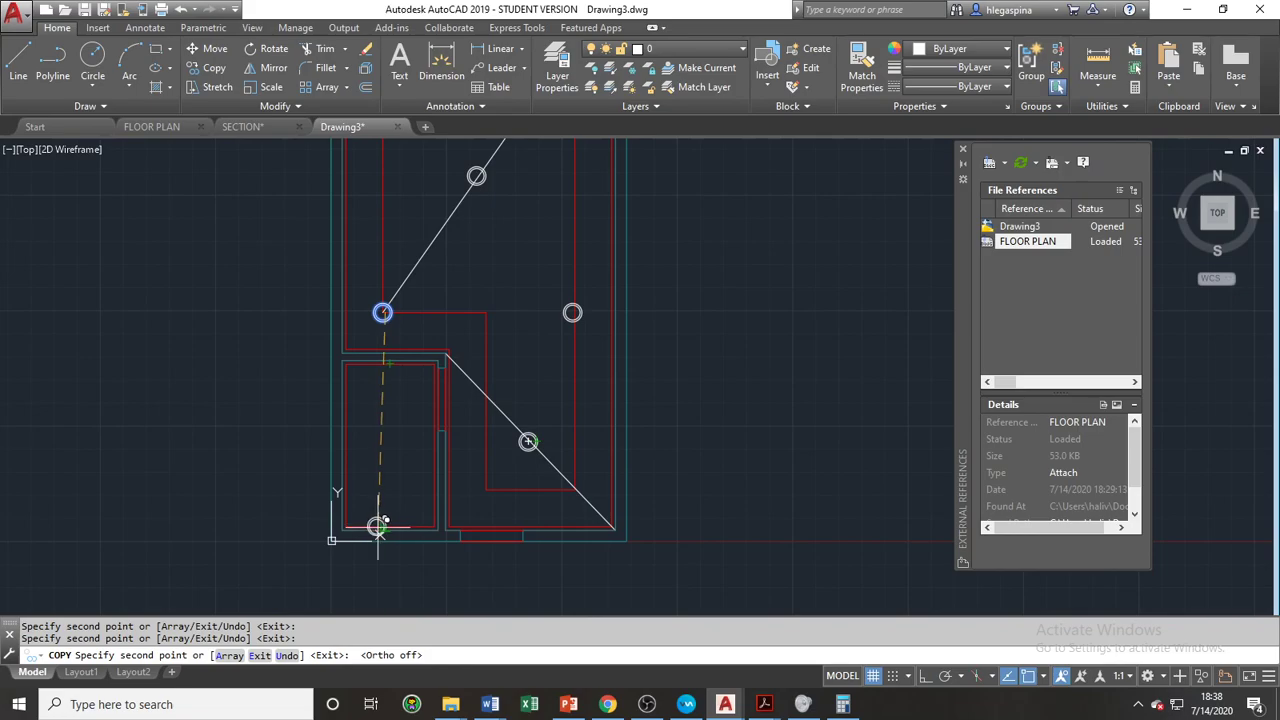
left_click(383, 444)
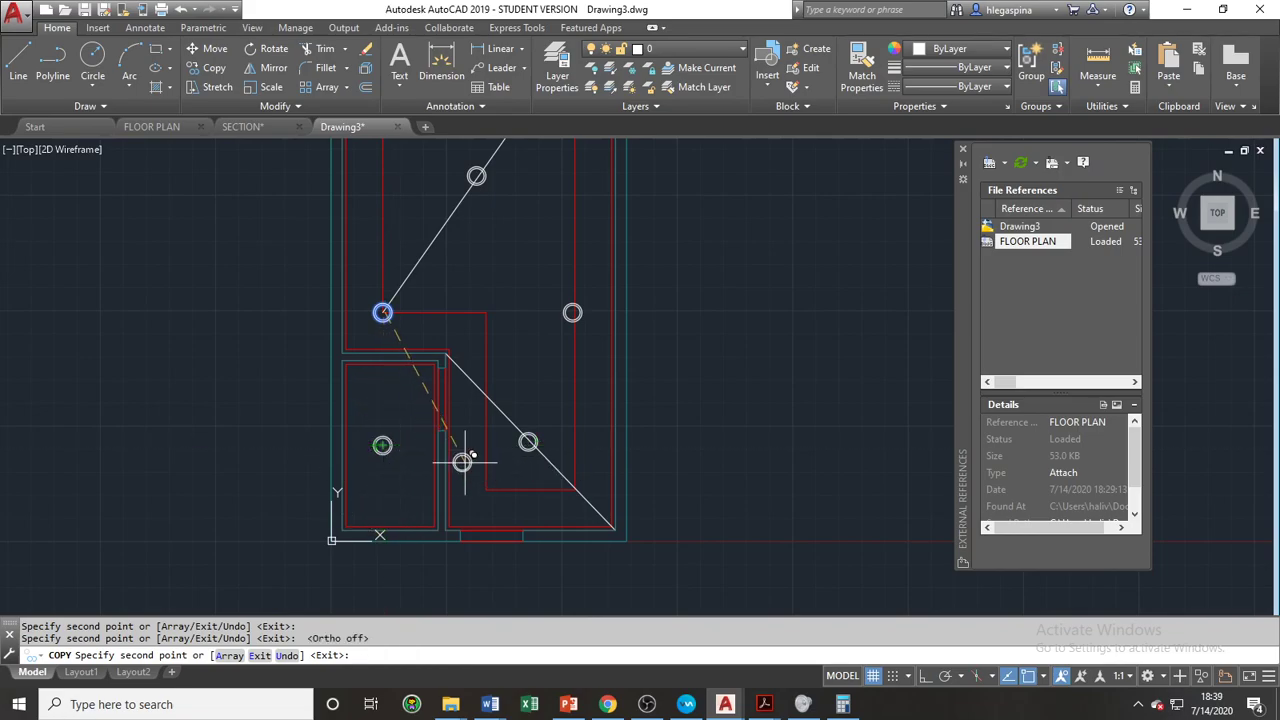
key("F8")
key("ctrl+z")
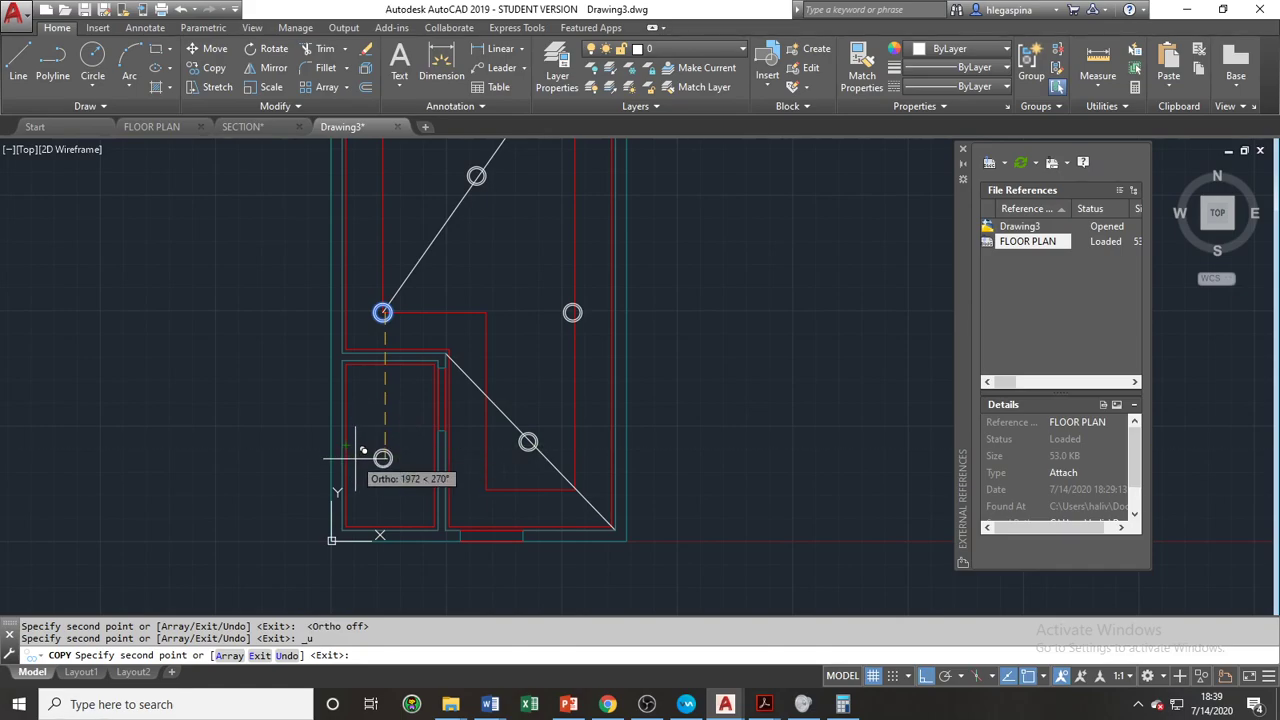
key("F8")
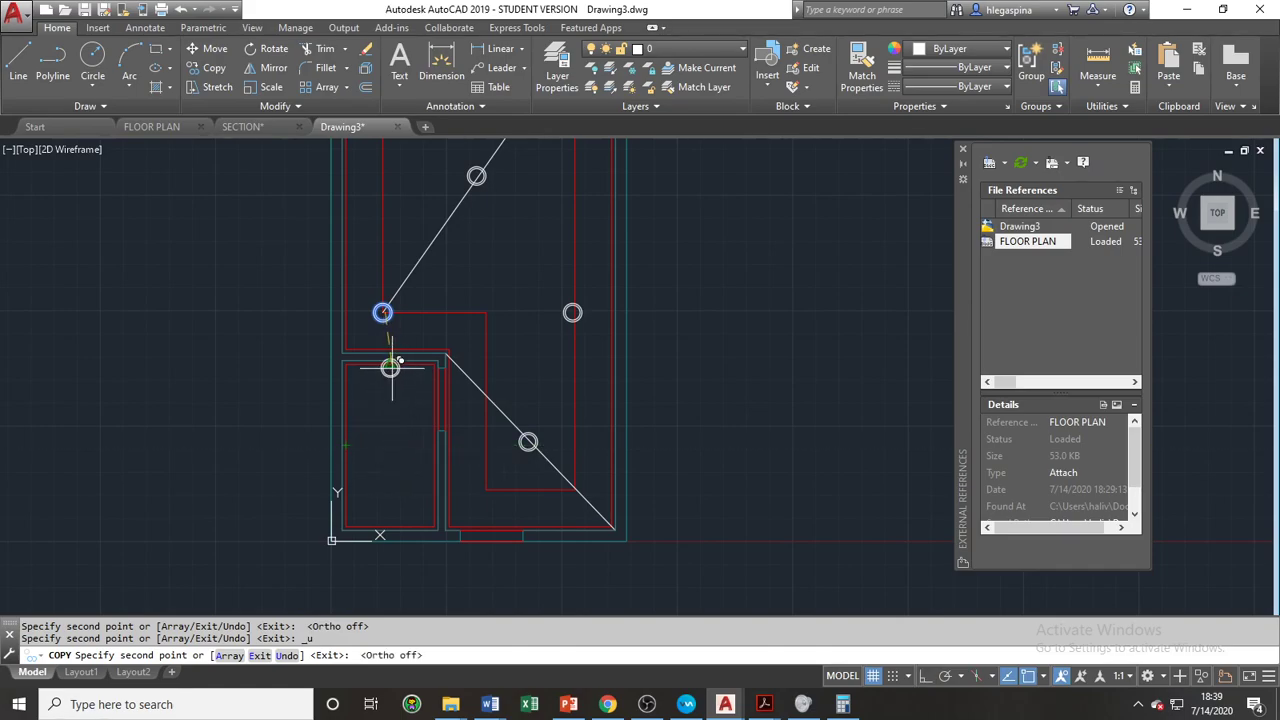
left_click(387, 445)
key("Escape")
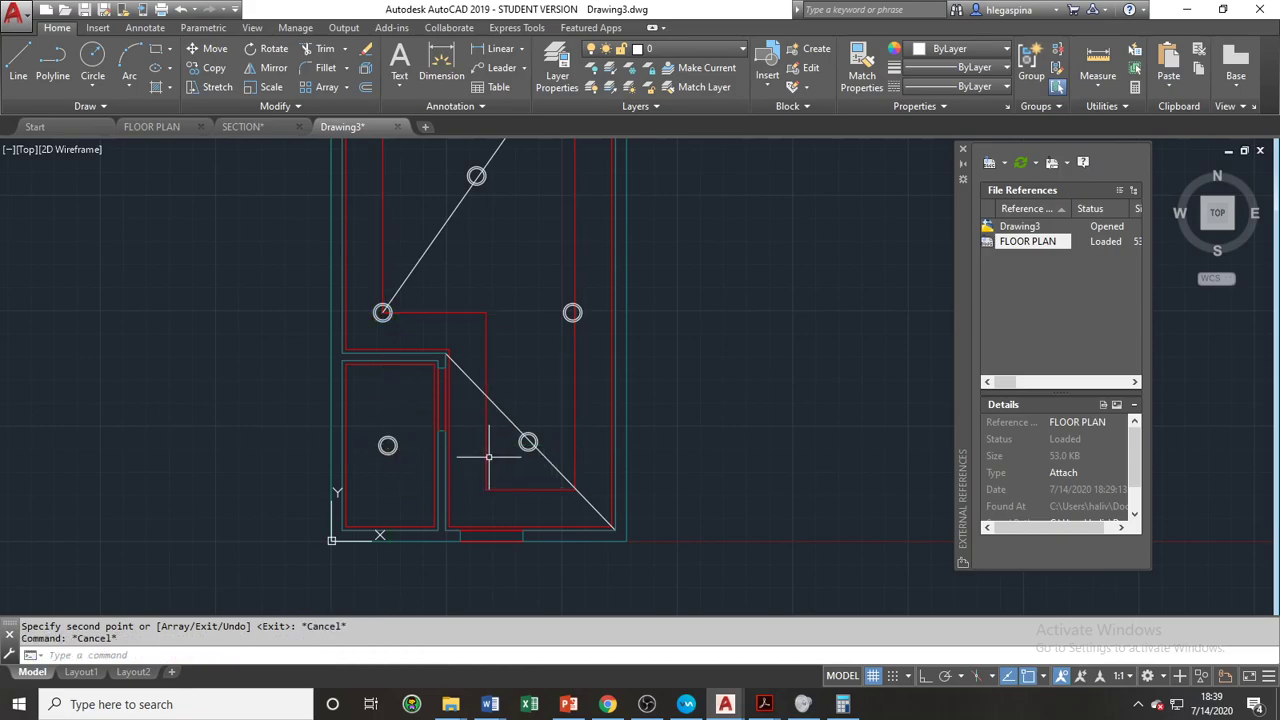
Step: Erase the lower diagonal guide line, then the upper one, using window selections
middle_click_drag(486, 380, 487, 414)
left_click(497, 404)
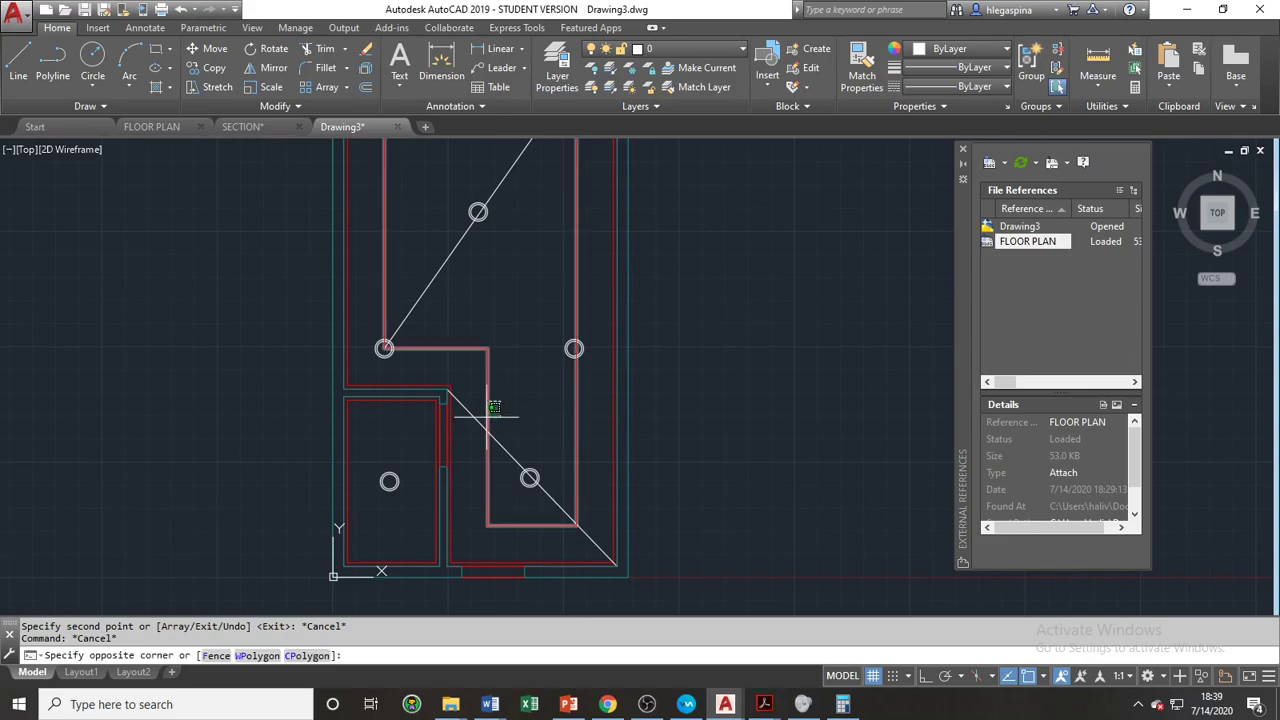
left_click(478, 478)
type("e")
key("Return")
middle_click_drag(487, 324, 506, 409)
left_click(506, 409)
left_click(455, 347)
type("e")
key("Return")
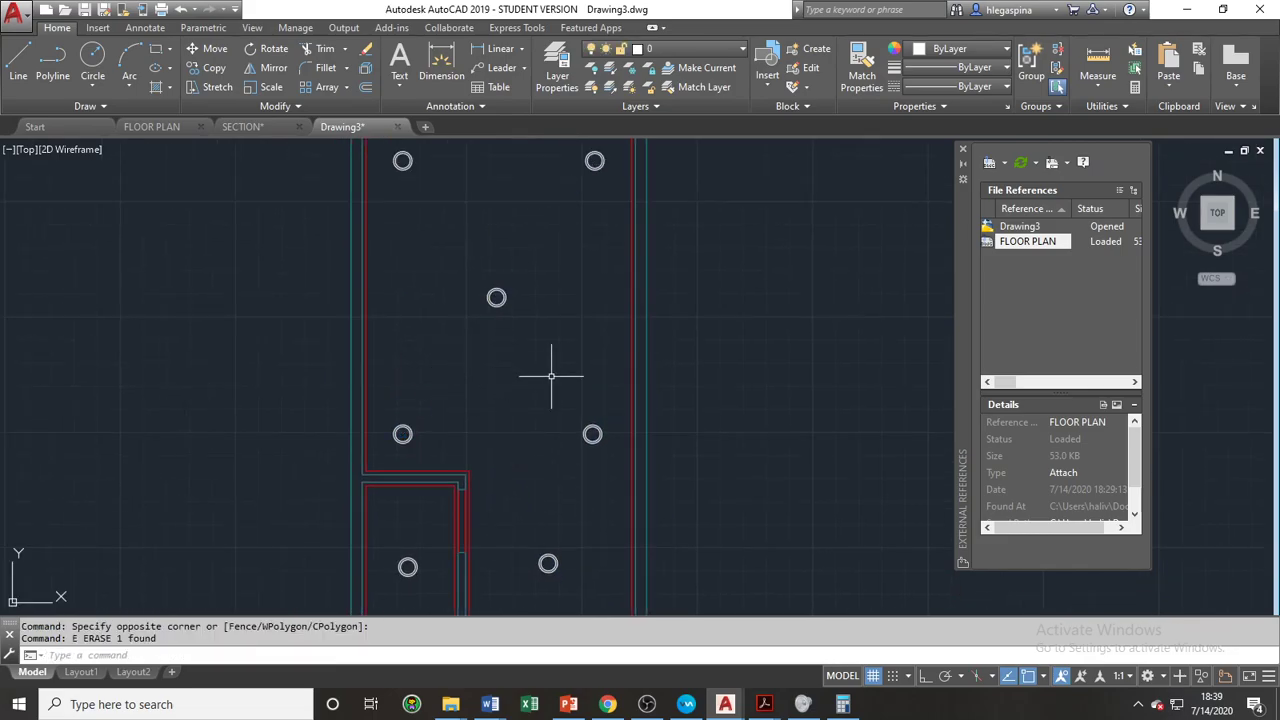
scroll(551, 467, "down", 4)
scroll(567, 513, "up", 2)
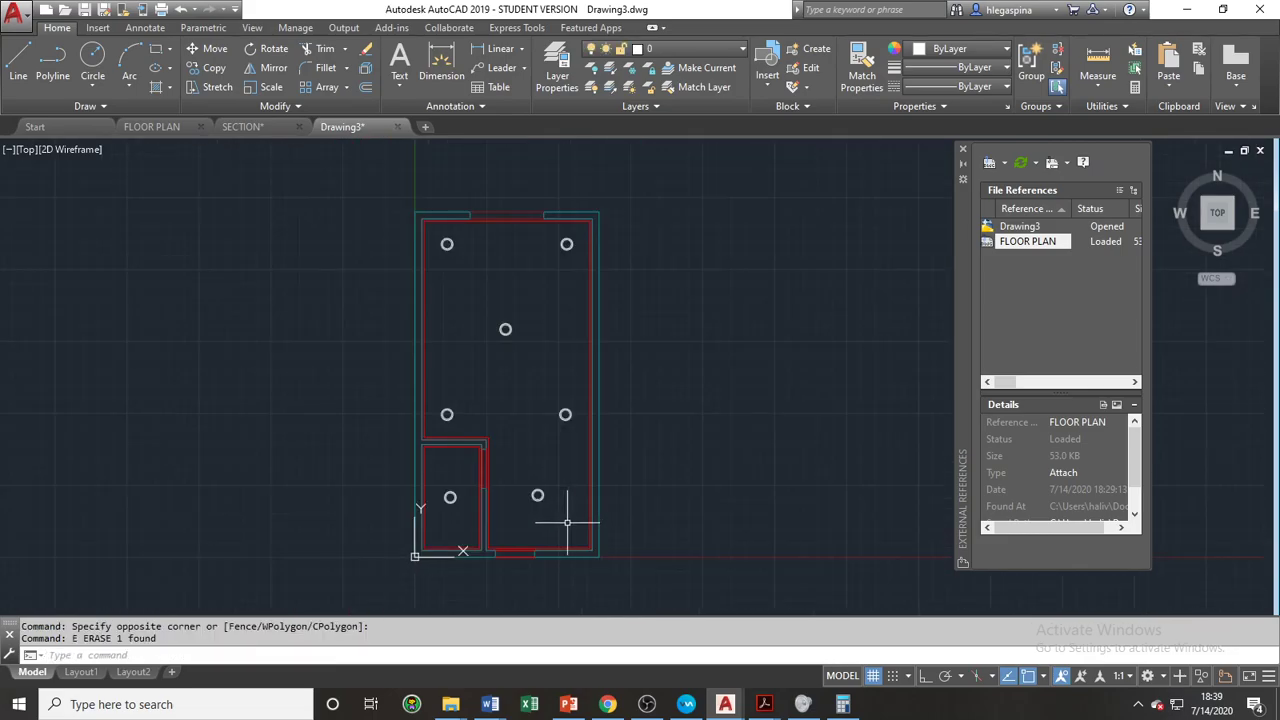
left_click(580, 527)
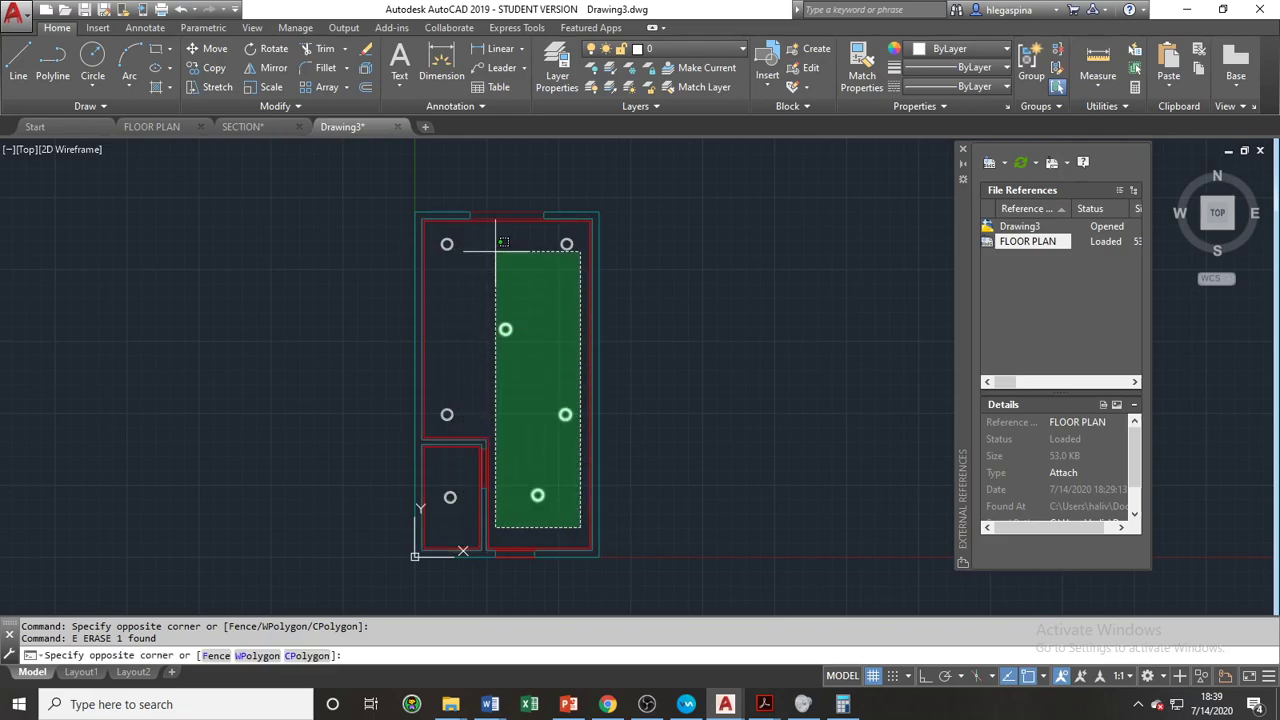
Step: Move the four right-hand fixture circles onto the LIGHTING FIXTURE layer
left_click(492, 250)
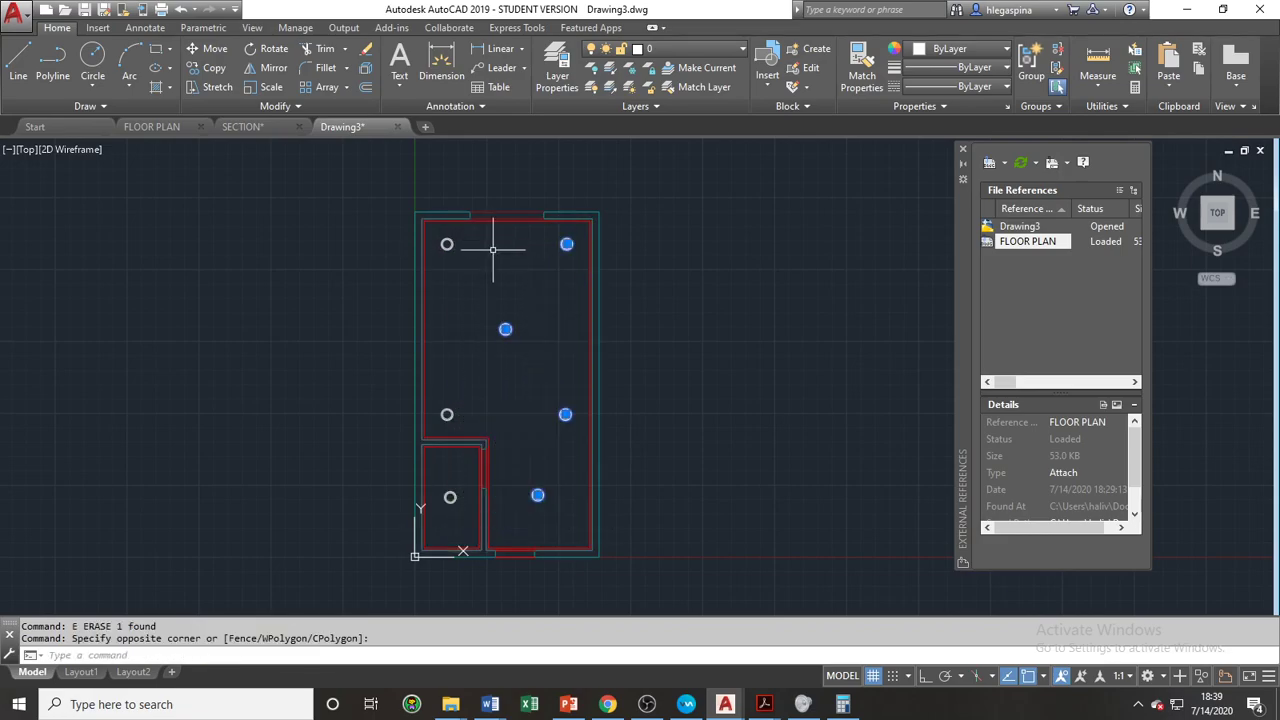
left_click(705, 51)
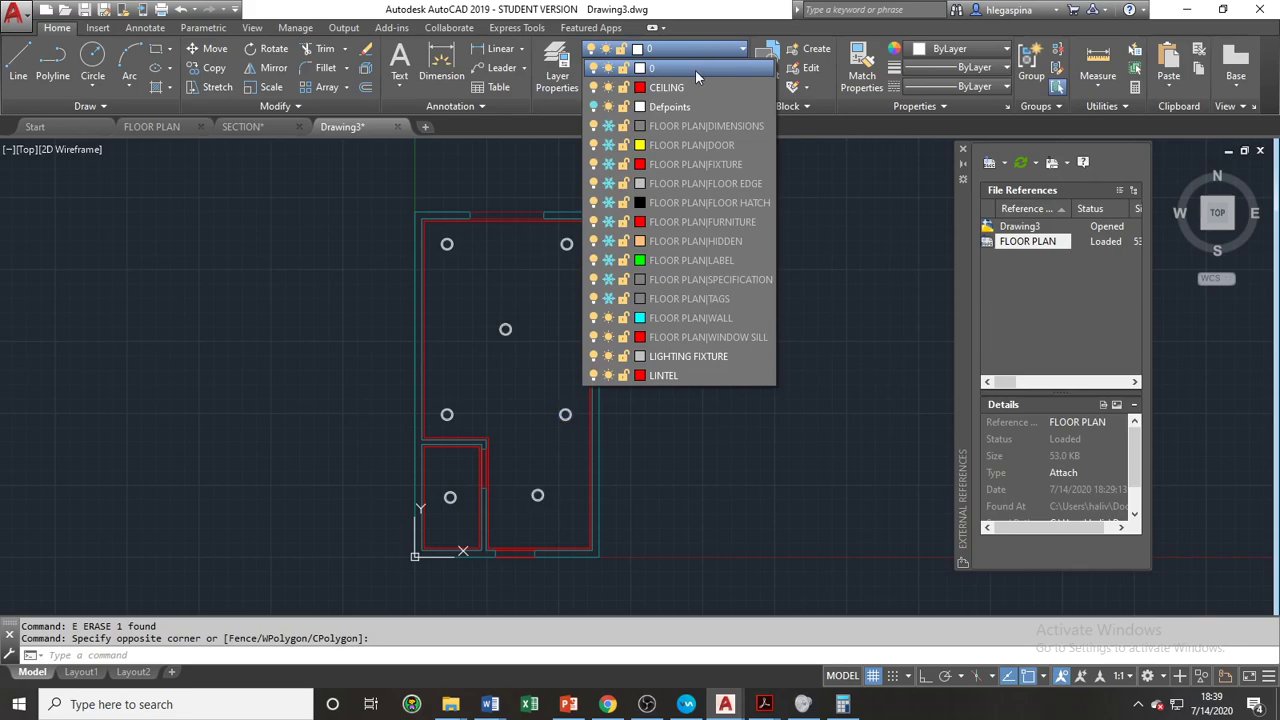
left_click(725, 362)
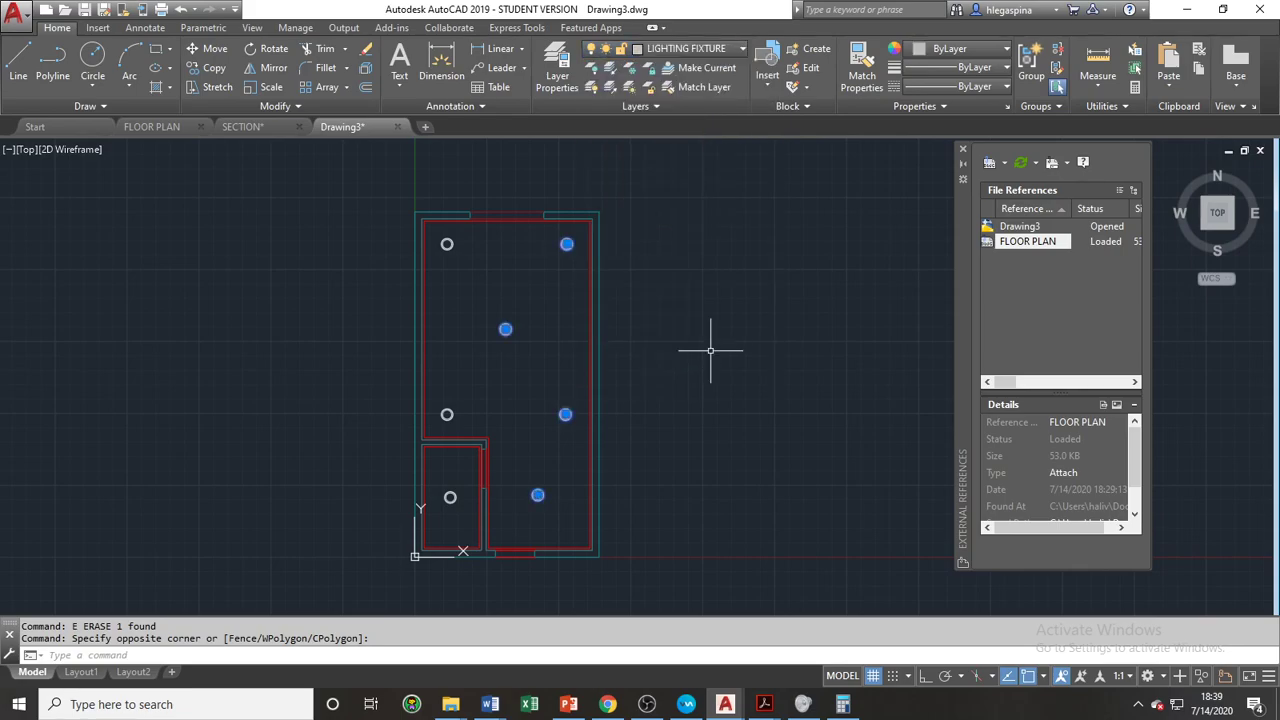
Step: Match the centre circle's layer onto the left-hand circles and the small room's circle
type("ma")
key("Return")
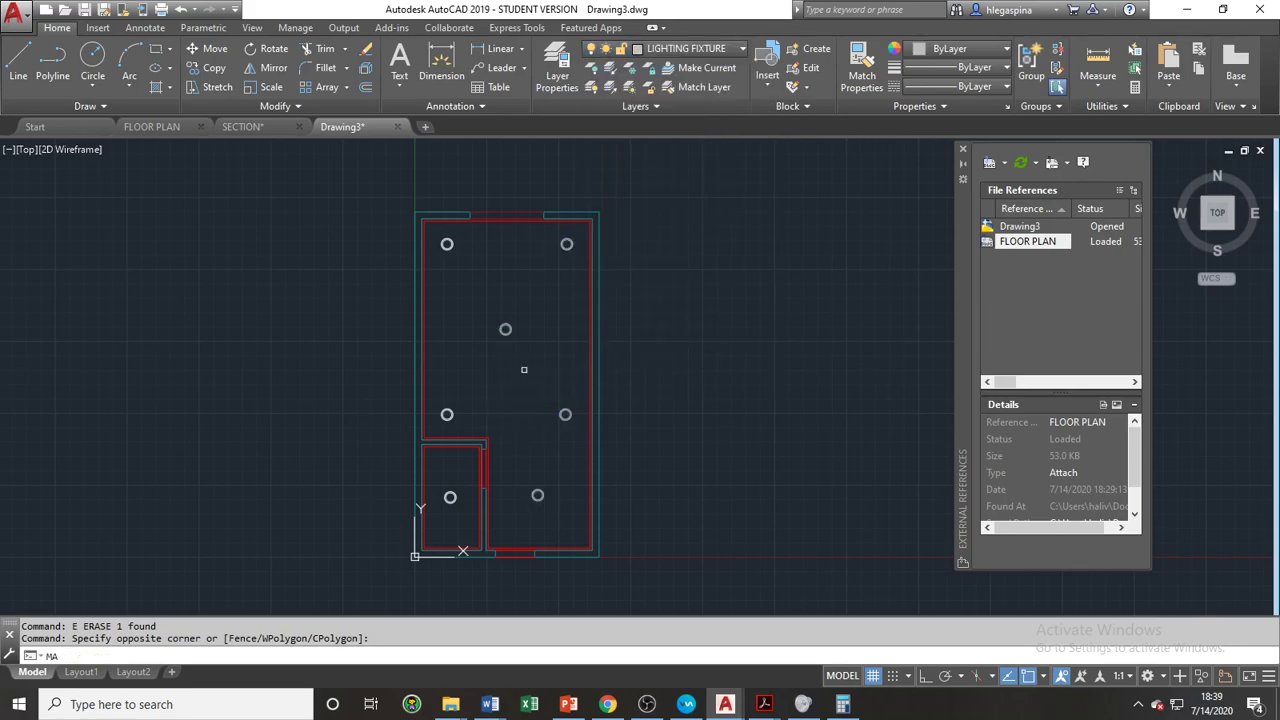
left_click(505, 329)
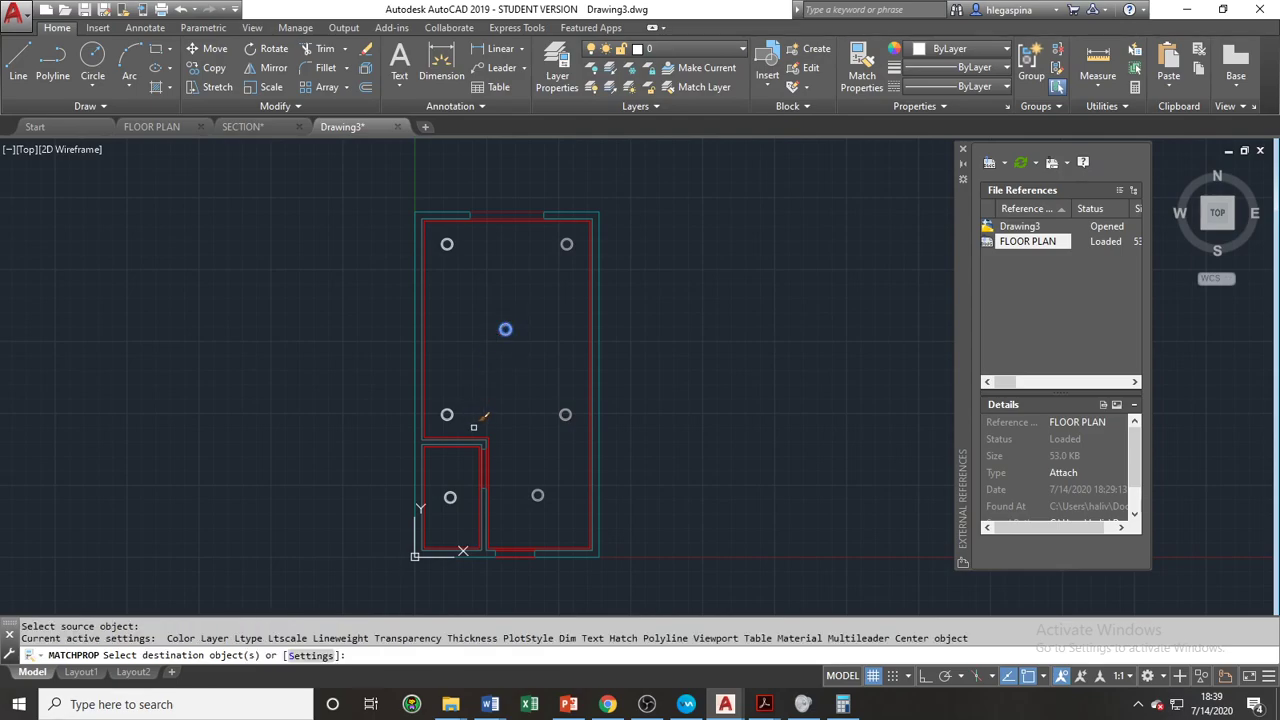
left_click(476, 428)
left_click(408, 210)
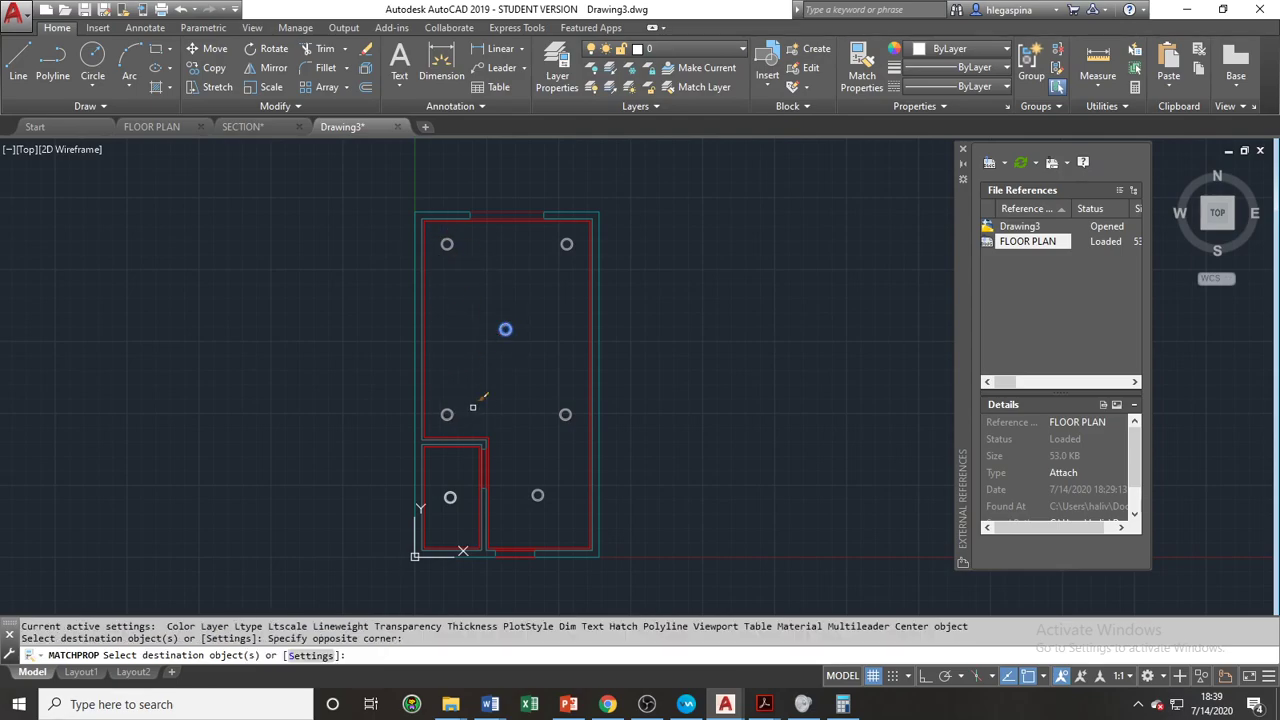
left_click(464, 516)
left_click(412, 452)
key("Escape")
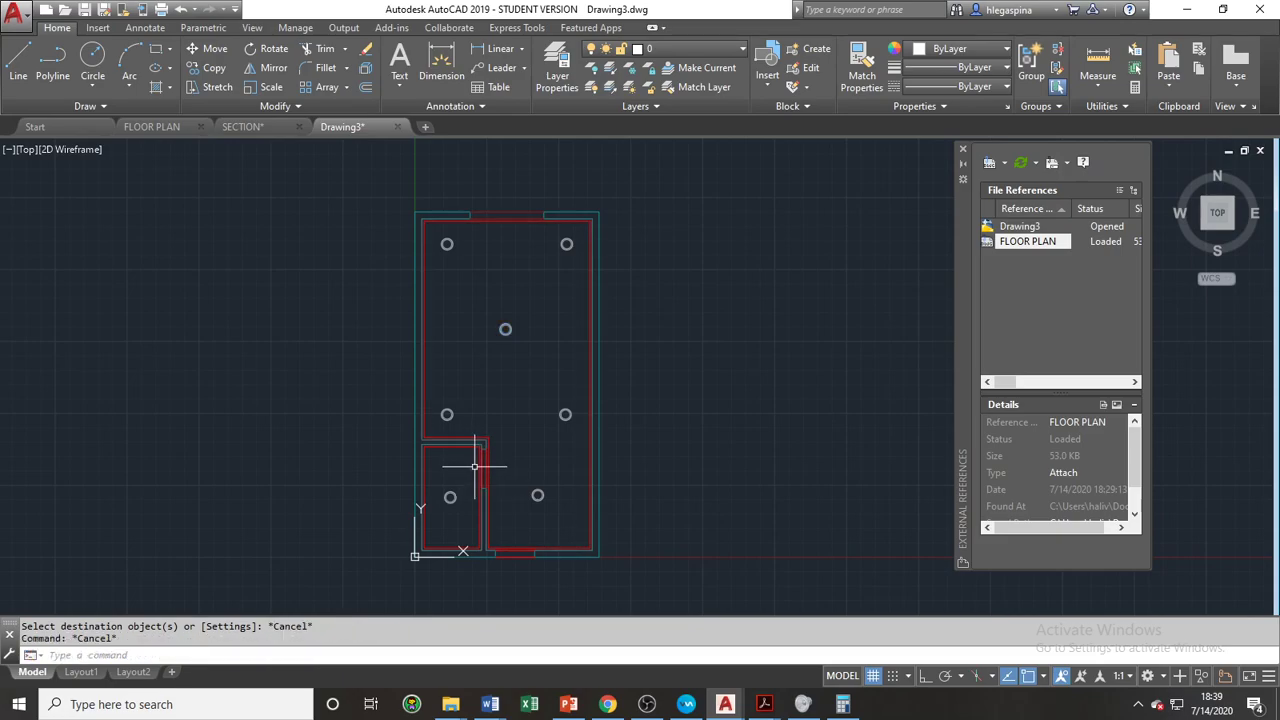
middle_click_drag(480, 471, 551, 457)
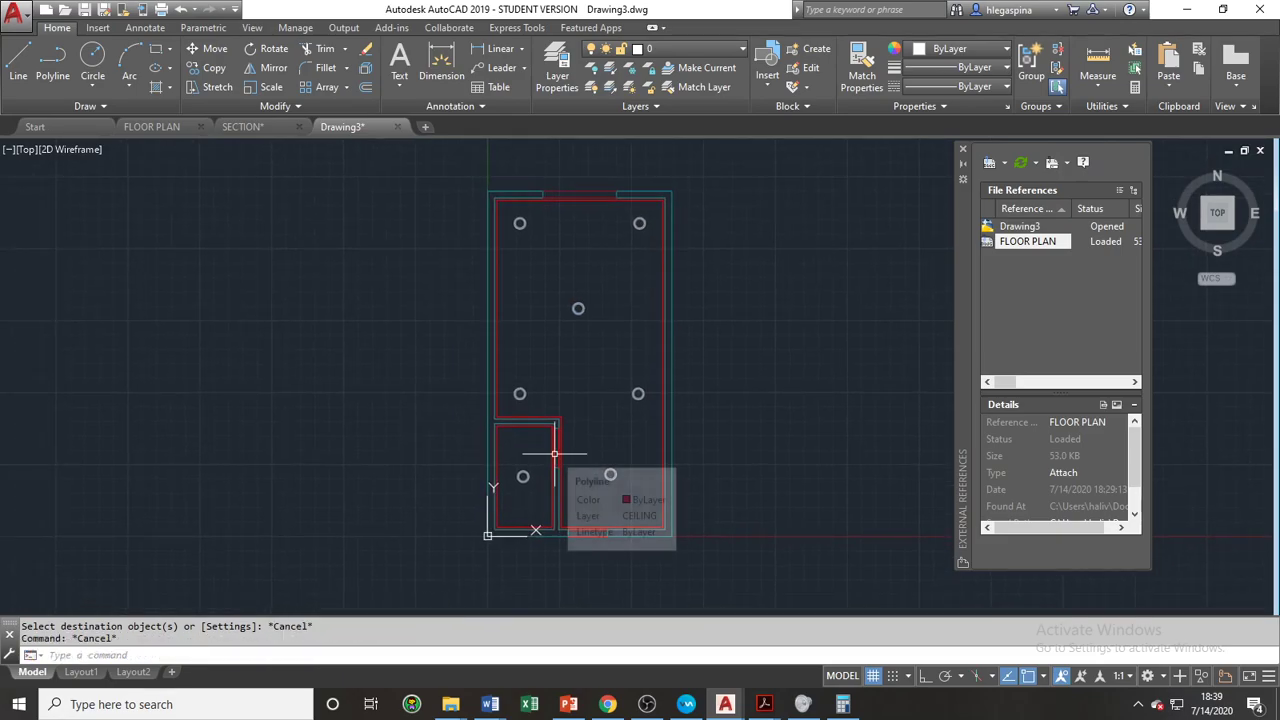
key("Escape")
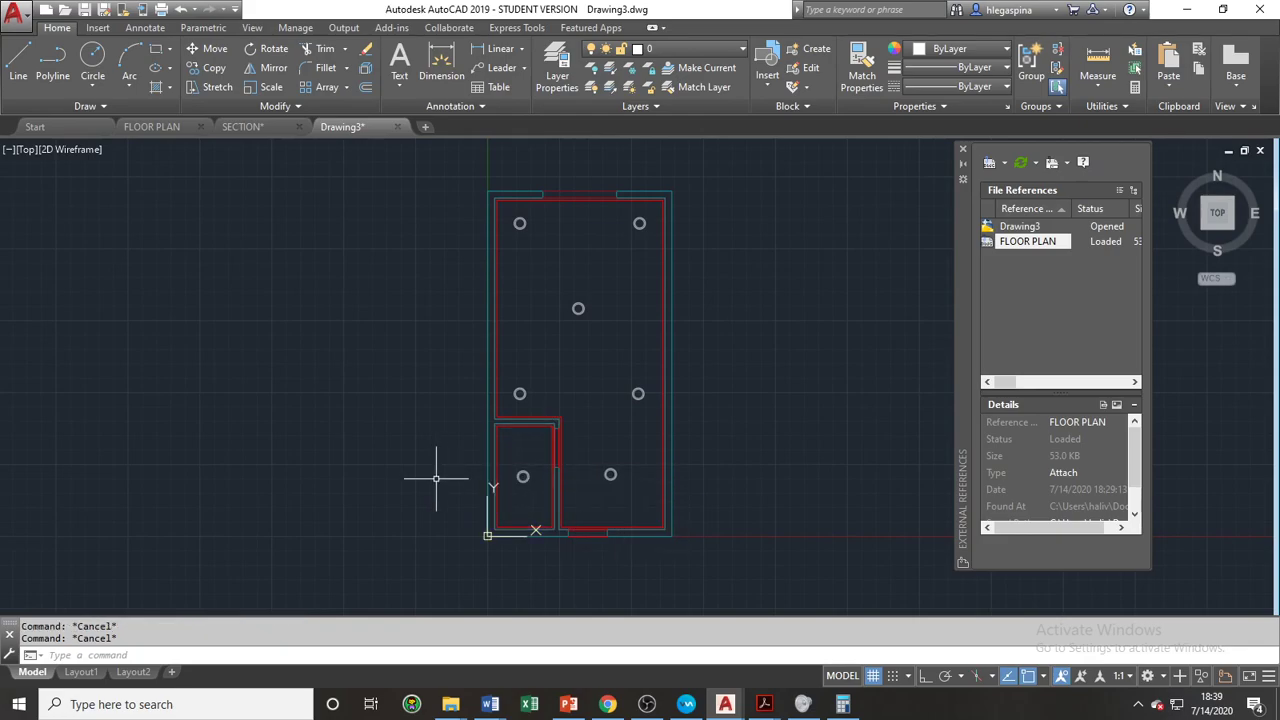
middle_click_drag(737, 414, 771, 440)
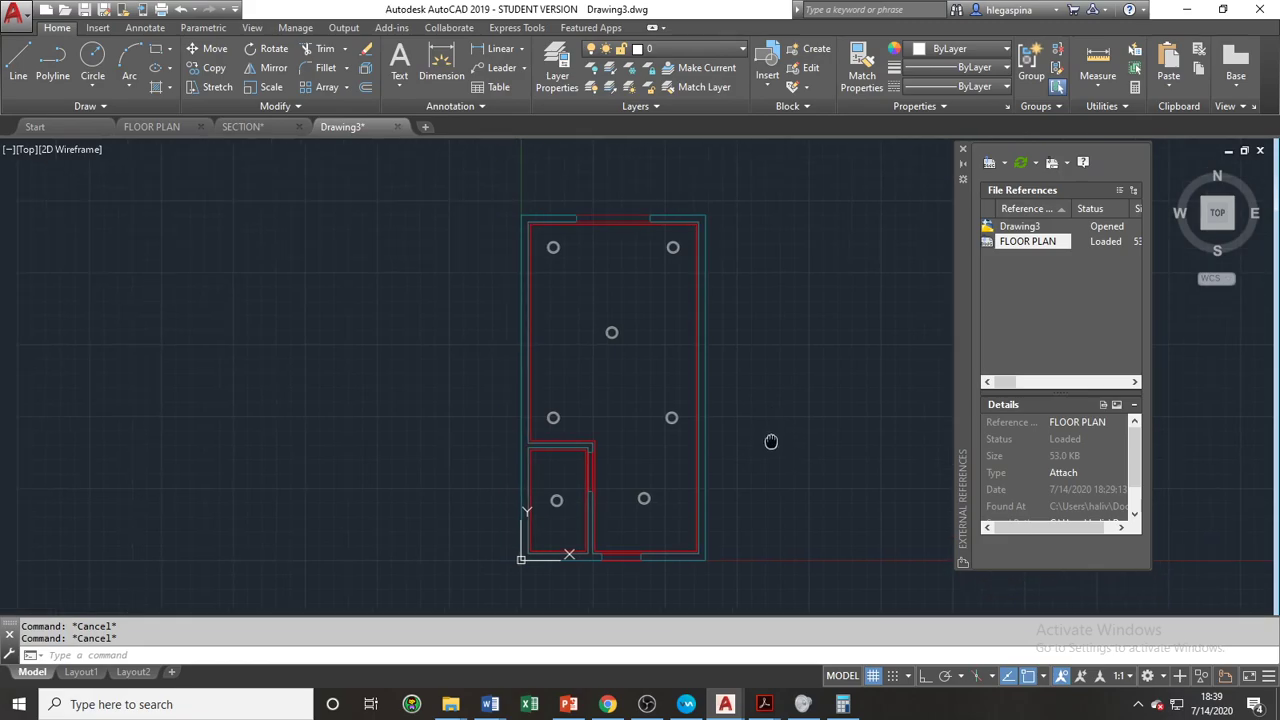